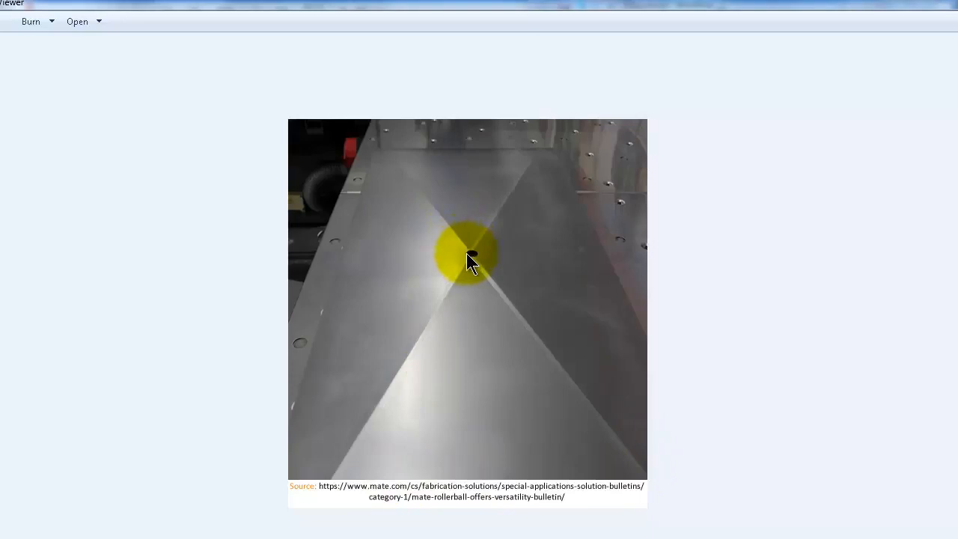
Examine the reference photos of cross-broken sheet metal panels, zooming in on the diagonal break lines
scroll(524, 311, up, 1)
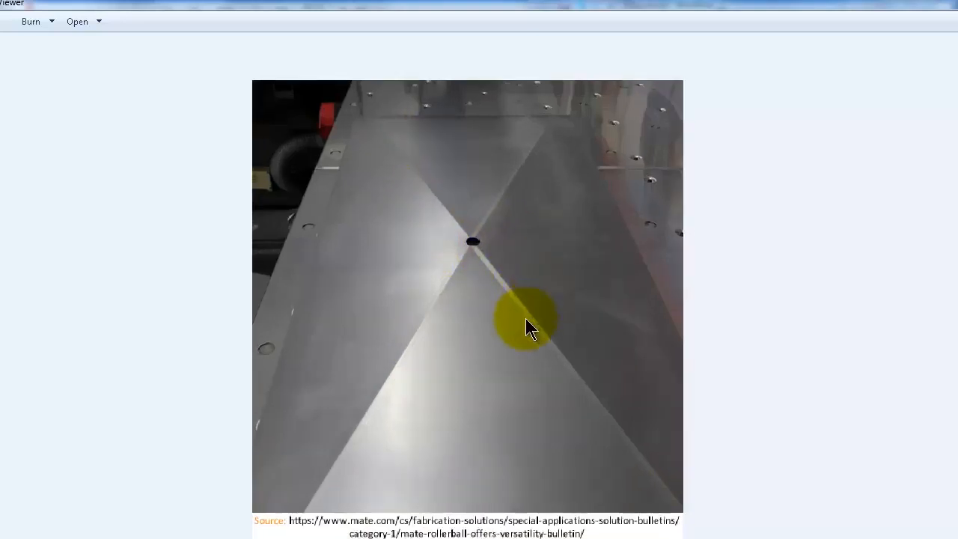
scroll(526, 319, up, 1)
scroll(519, 286, down, 2)
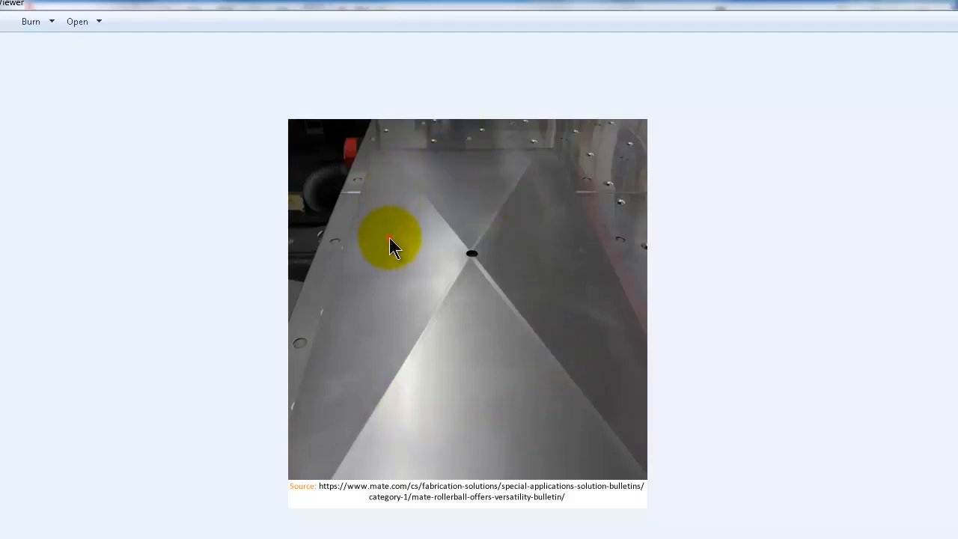
key(Right)
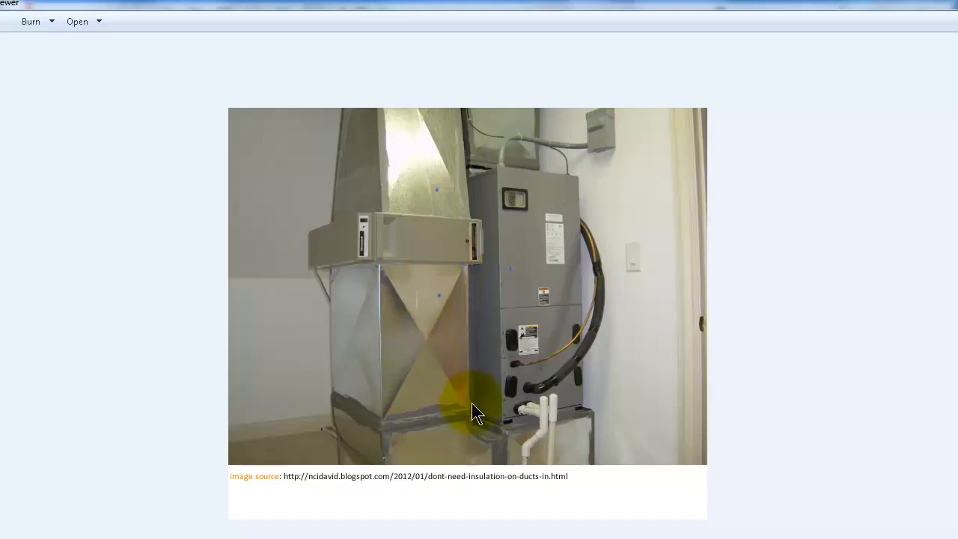
click(343, 527)
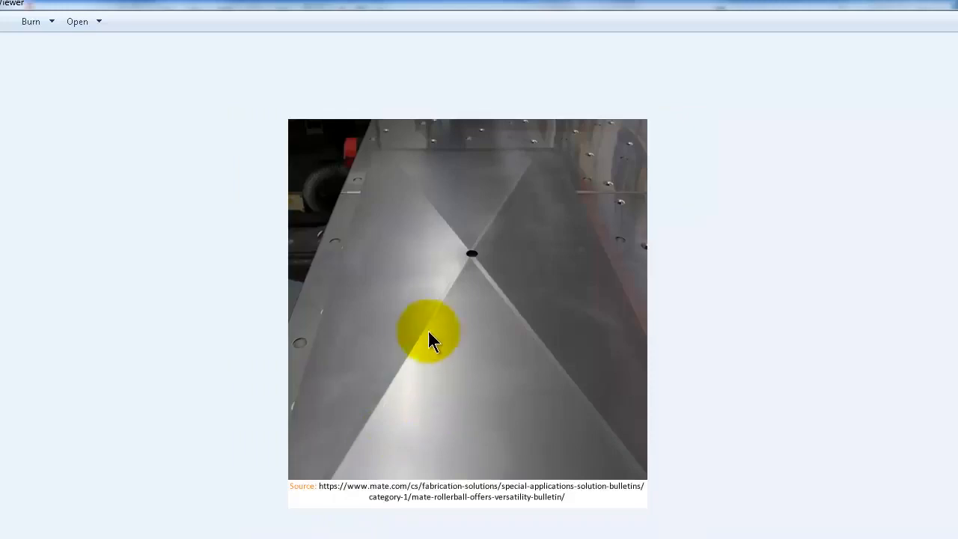
scroll(421, 319, up, 2)
scroll(420, 319, up, 3)
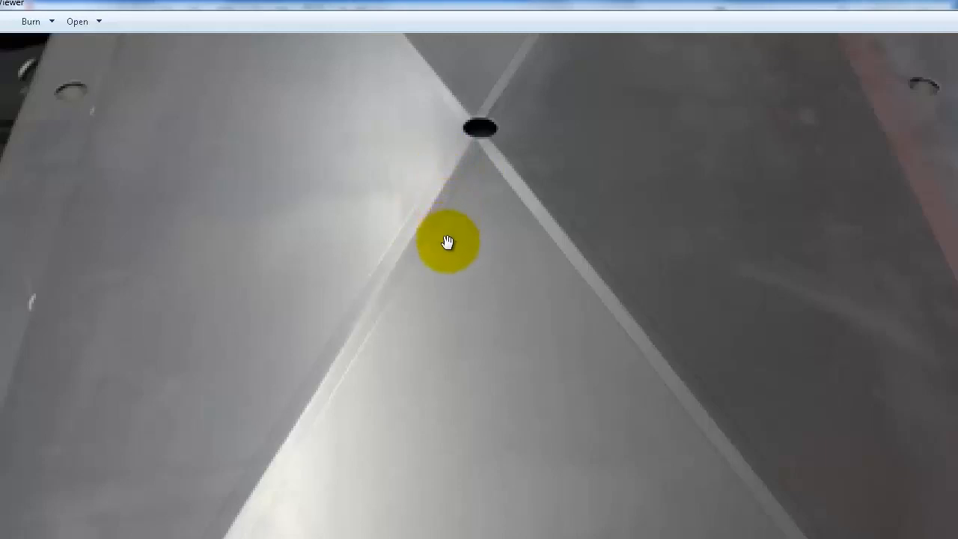
scroll(447, 242, down, 1)
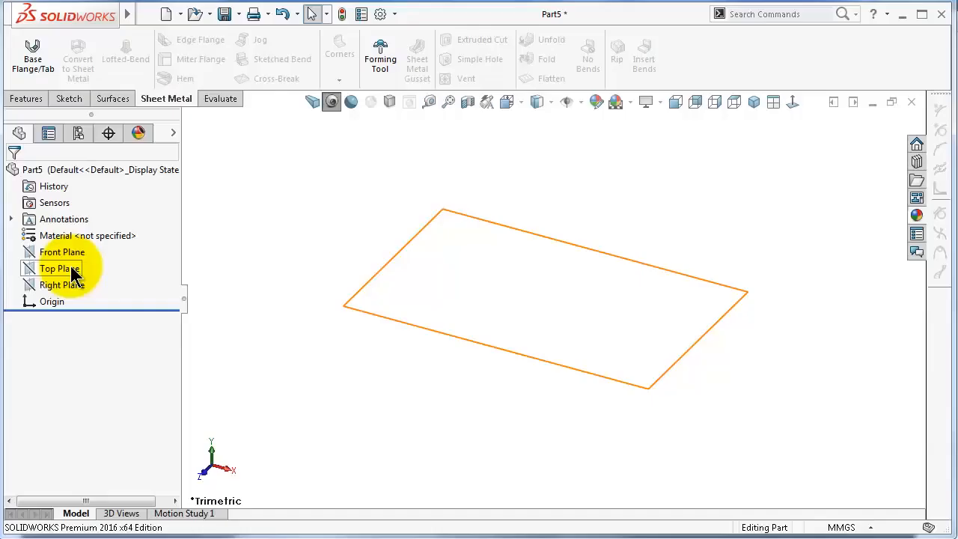
Start a sketch on the Top Plane and draw a center rectangle centred on the origin
click(73, 271)
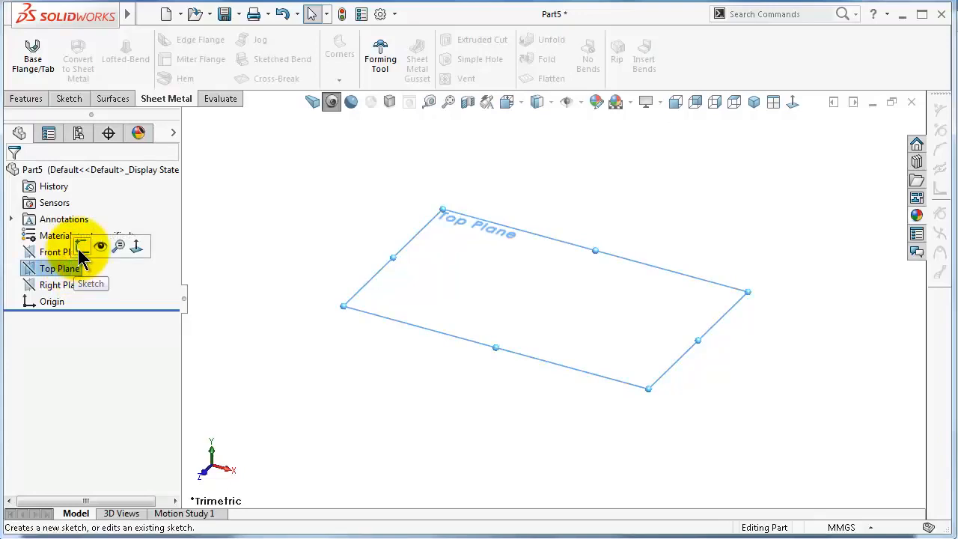
click(78, 247)
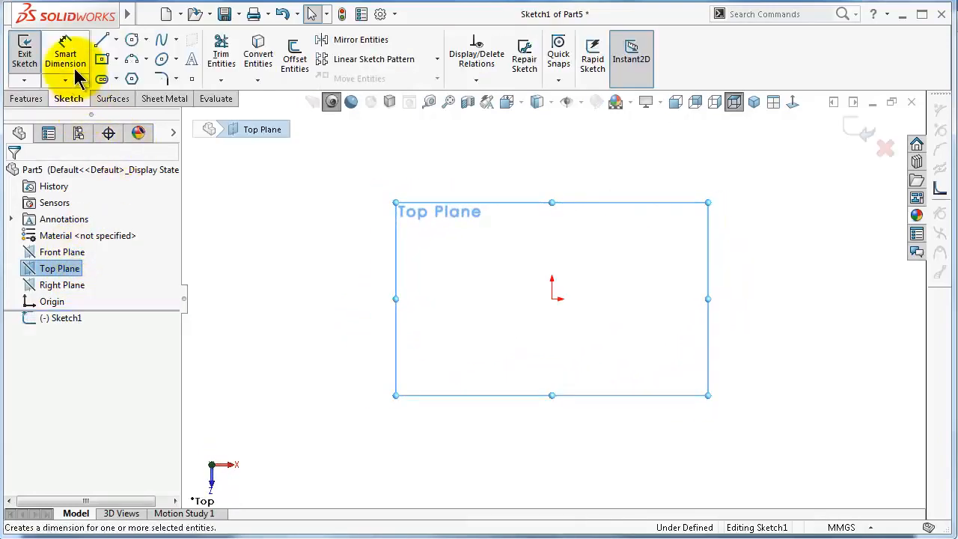
click(103, 60)
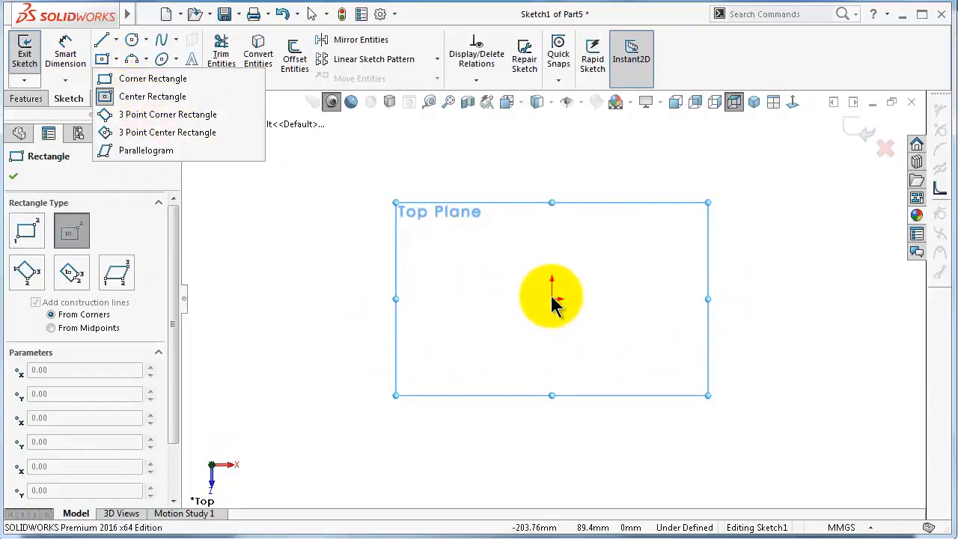
key(Escape)
key(Escape)
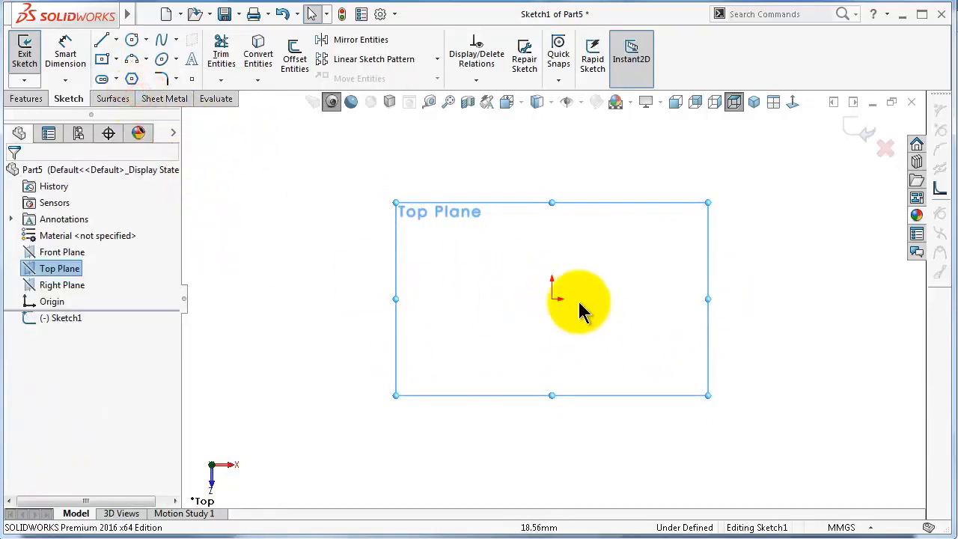
click(103, 59)
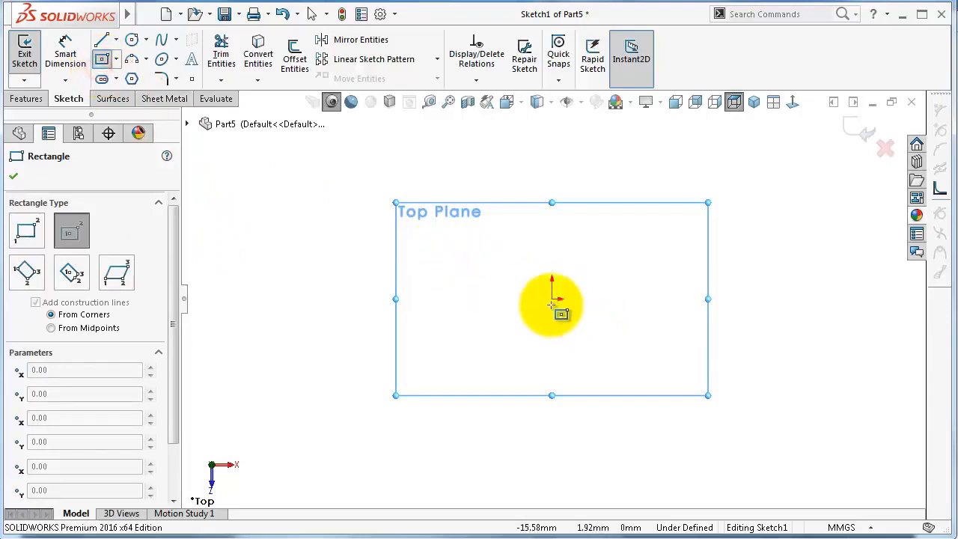
click(552, 299)
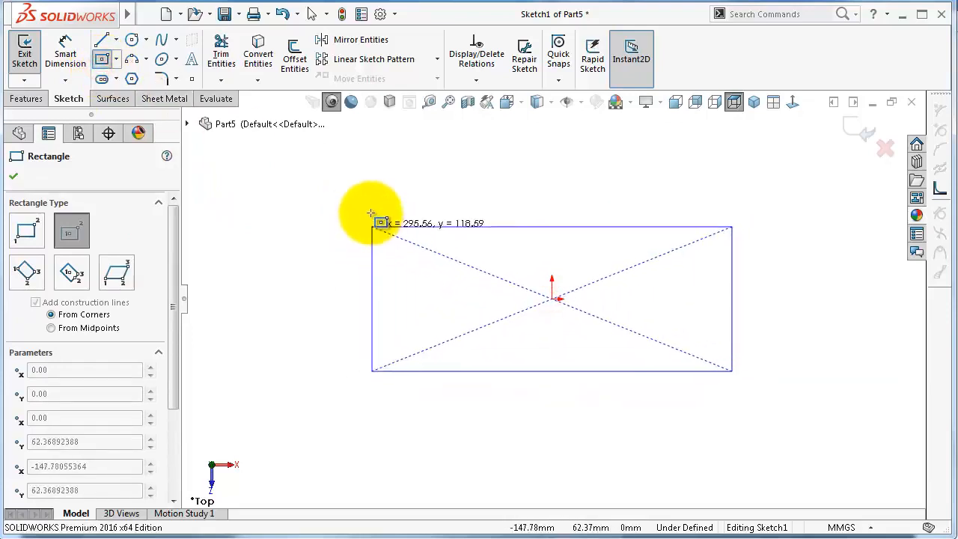
click(344, 201)
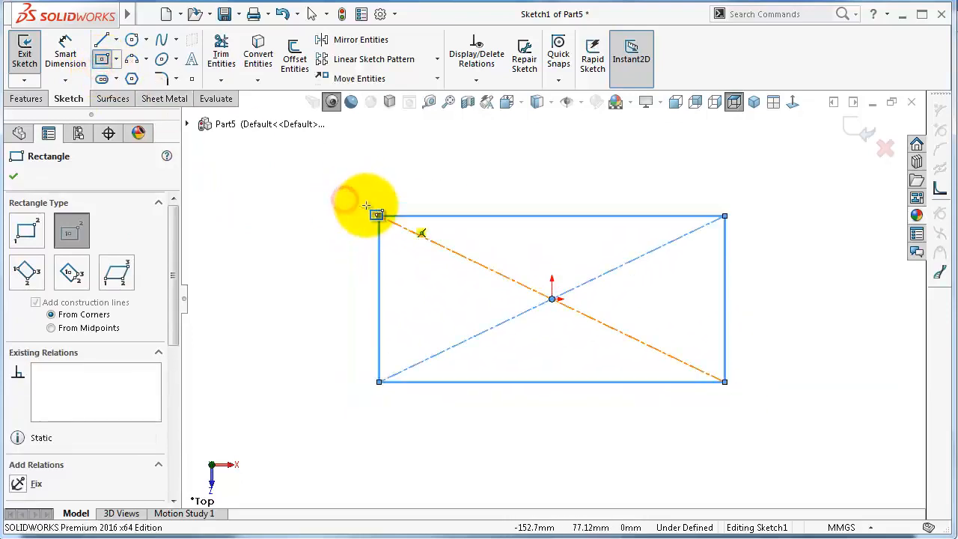
Dimension the rectangle's top edge to 2000 mm
right_drag(342, 205, 336, 154)
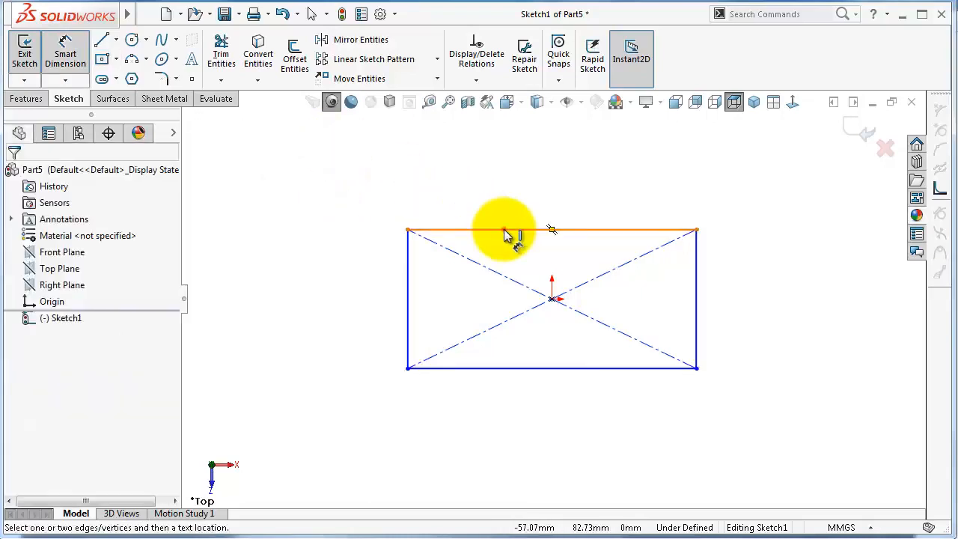
click(504, 230)
click(505, 186)
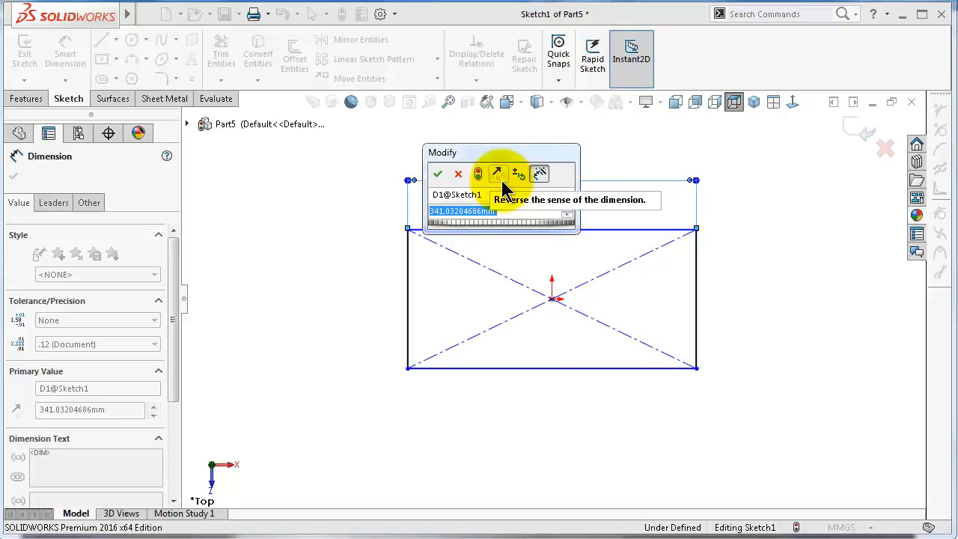
text(2000)
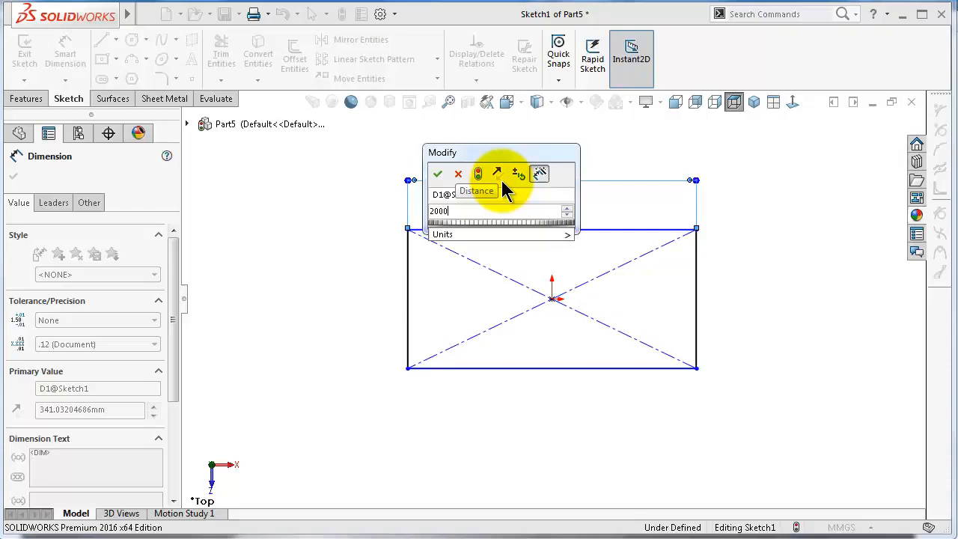
key(Return)
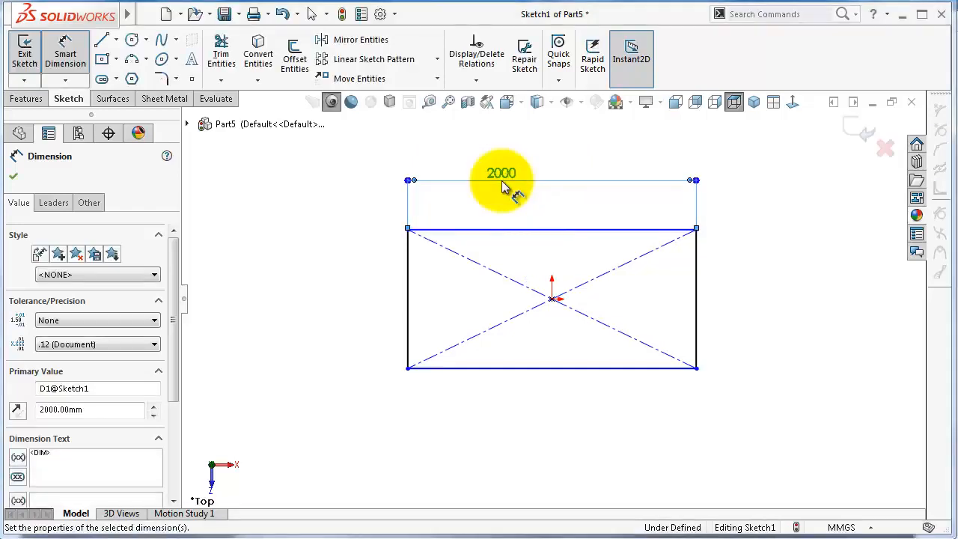
Dimension the rectangle's left edge to 1000 mm
click(412, 259)
click(323, 296)
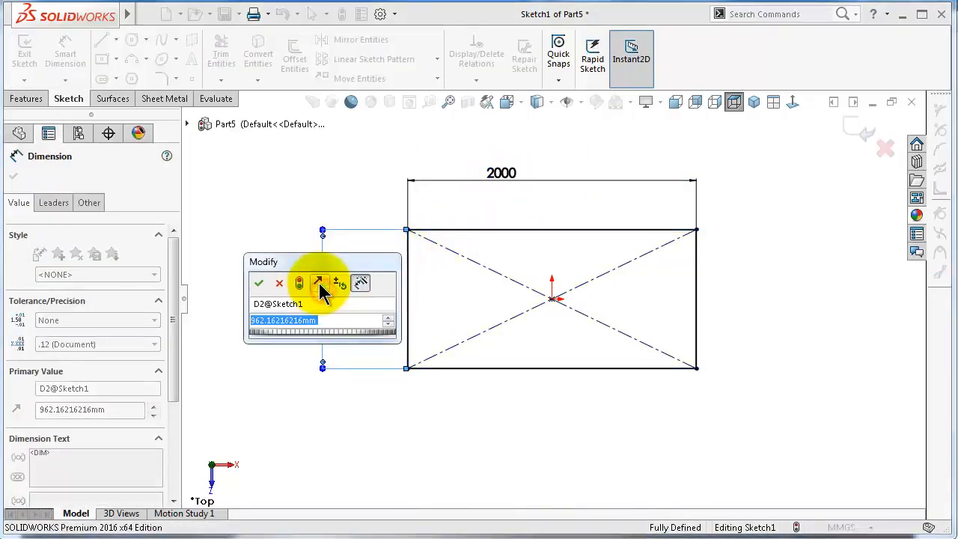
text(1000)
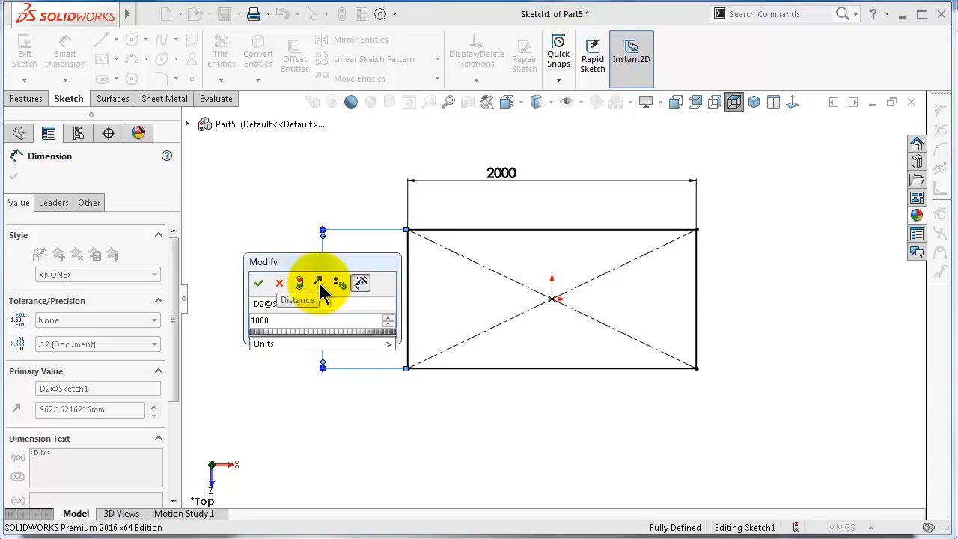
key(Return)
Create a base flange from the sketch with a sheet thickness of 1.5 mm
click(163, 100)
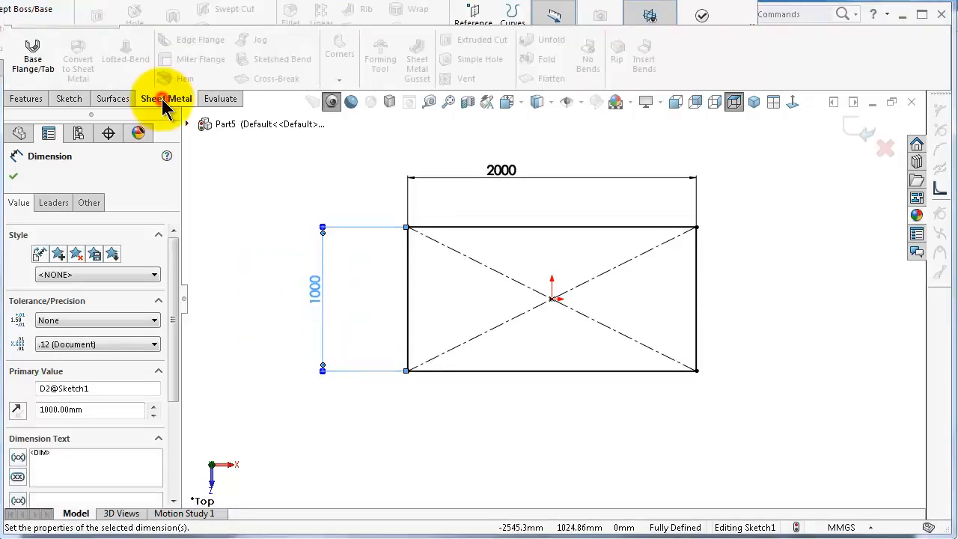
click(33, 57)
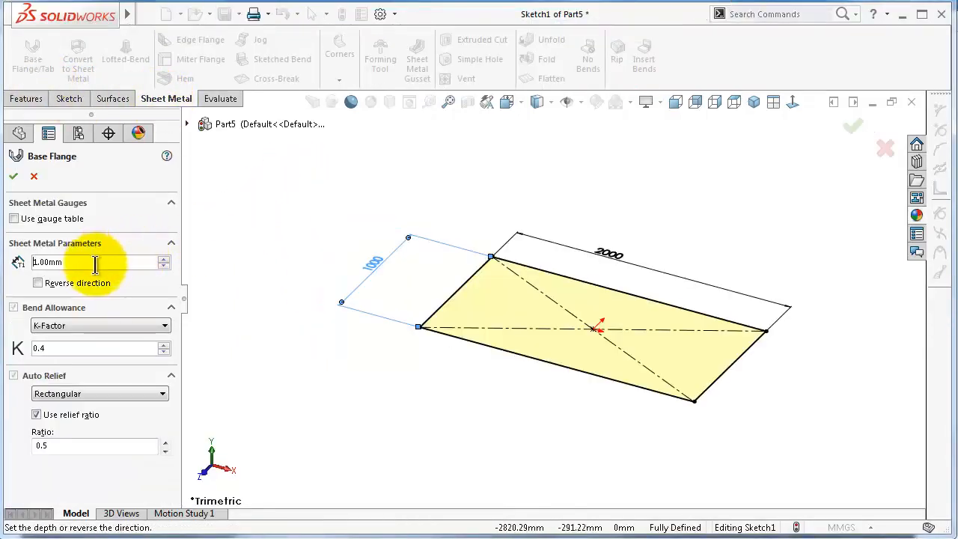
drag(122, 263, 34, 263)
text(1)
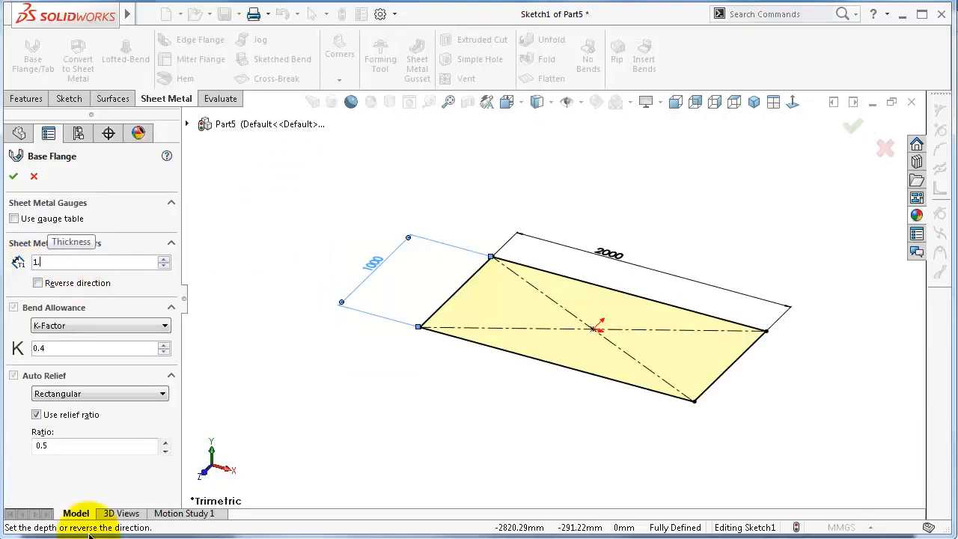
text(.5)
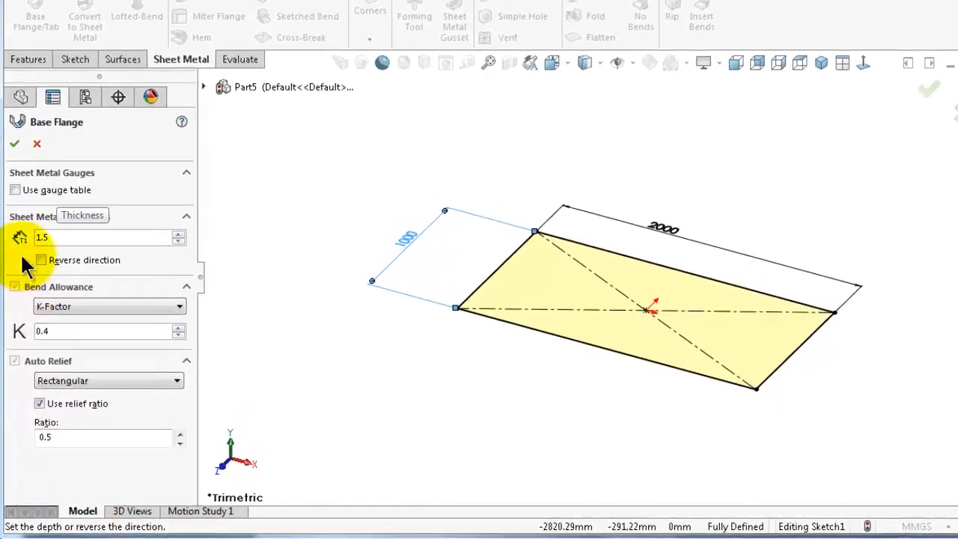
click(14, 175)
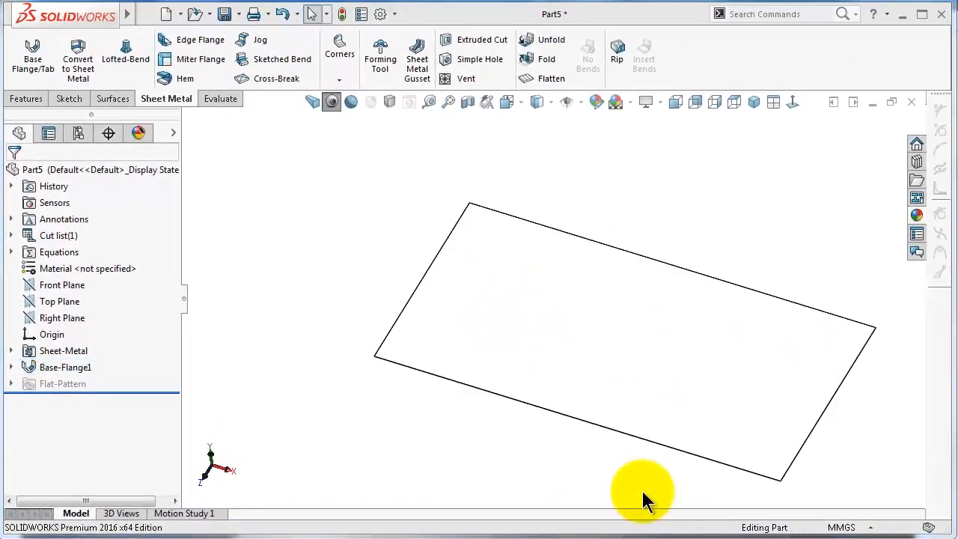
Start an edge flange on the plate's front edge and set its flange length to 30 mm
mouse_move(622, 474)
middle_down()
mouse_move(628, 446)
mouse_move(675, 404)
middle_up()
click(199, 40)
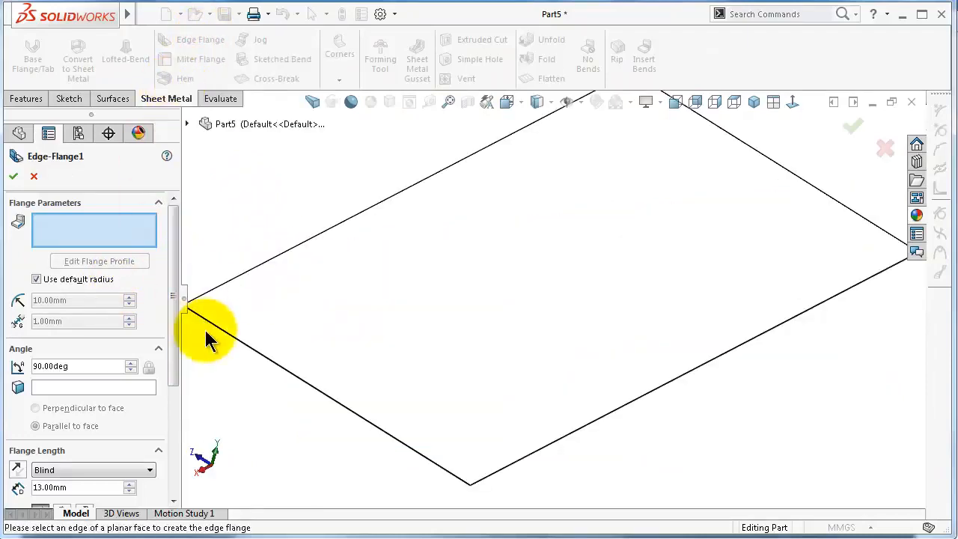
click(294, 375)
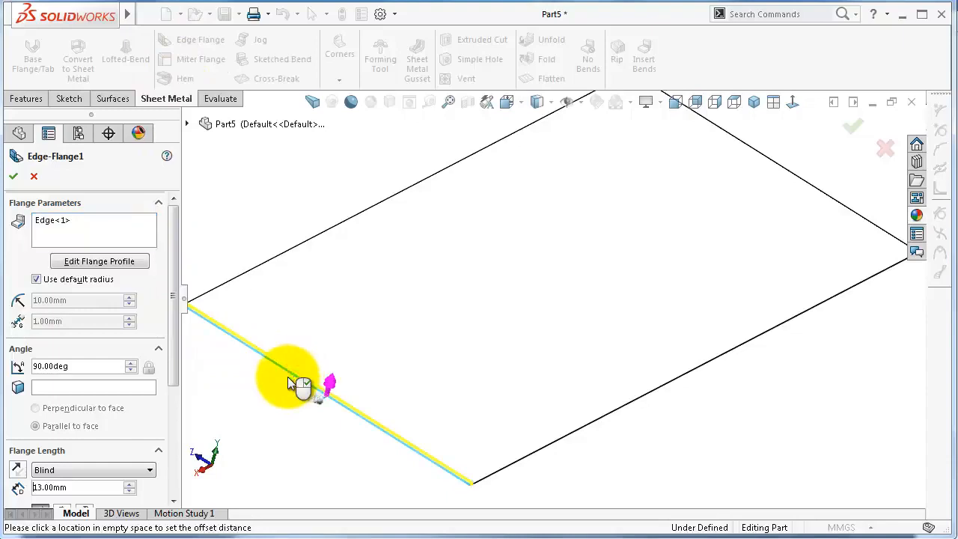
middle_drag(337, 399, 408, 390)
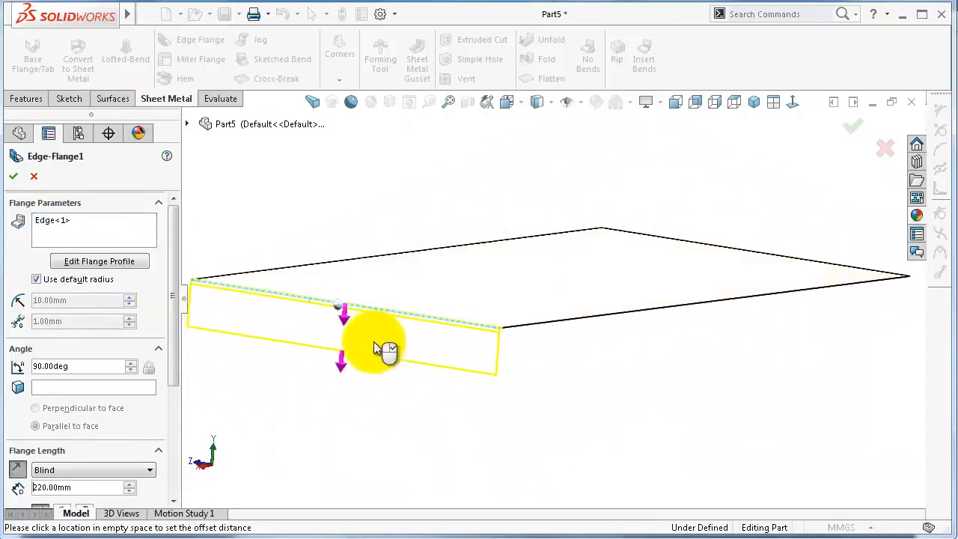
click(367, 348)
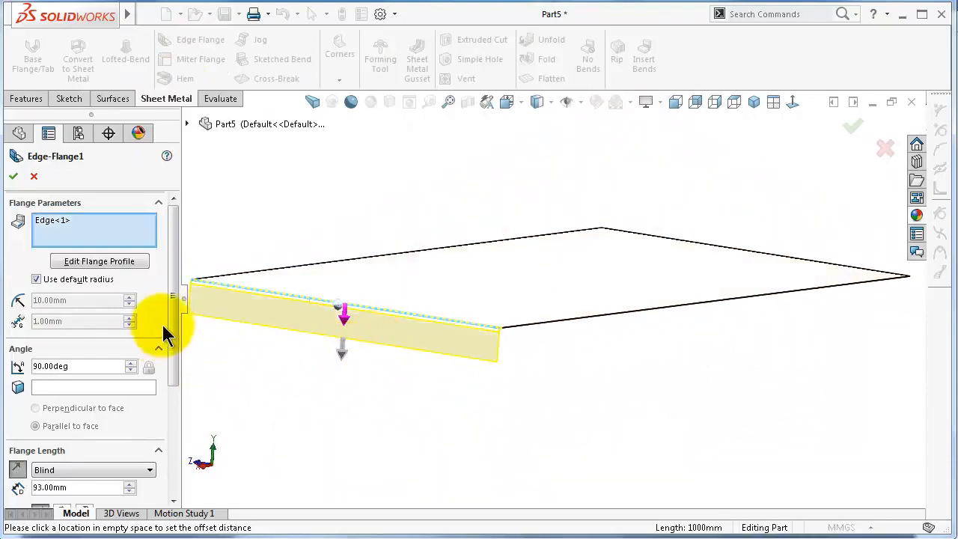
scroll(167, 333, down, 3)
double_click(38, 424)
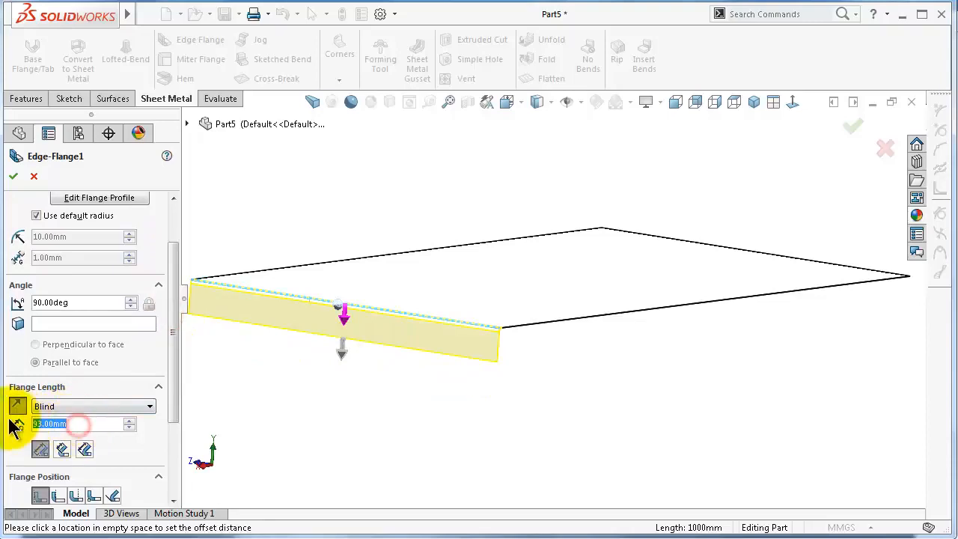
text(30)
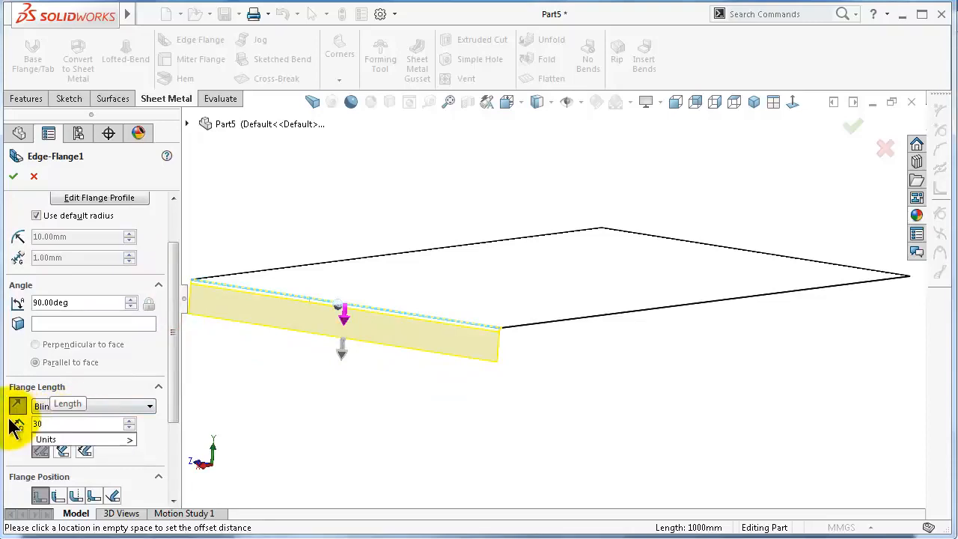
key(Return)
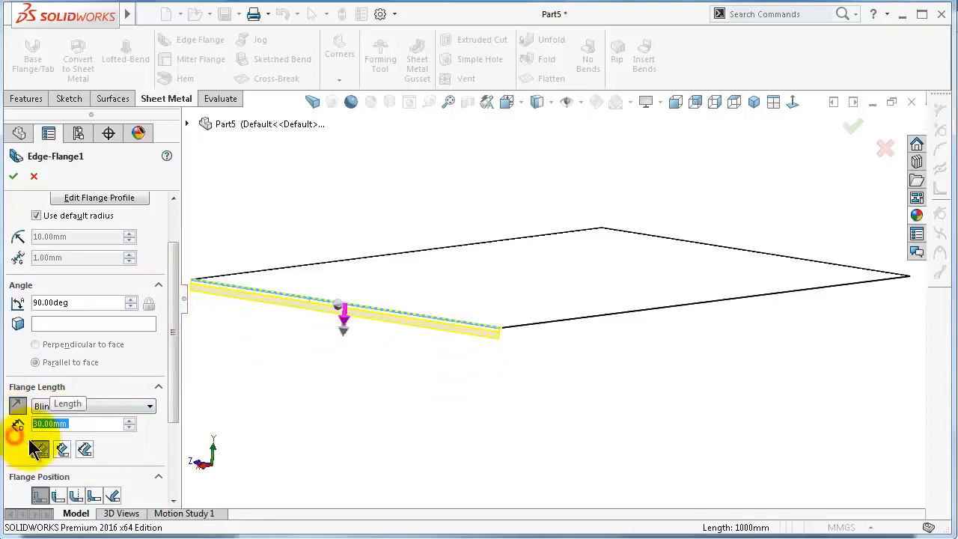
Add the plate's other three outer edges to the same edge flange
click(318, 422)
middle_drag(534, 349, 524, 277)
click(528, 259)
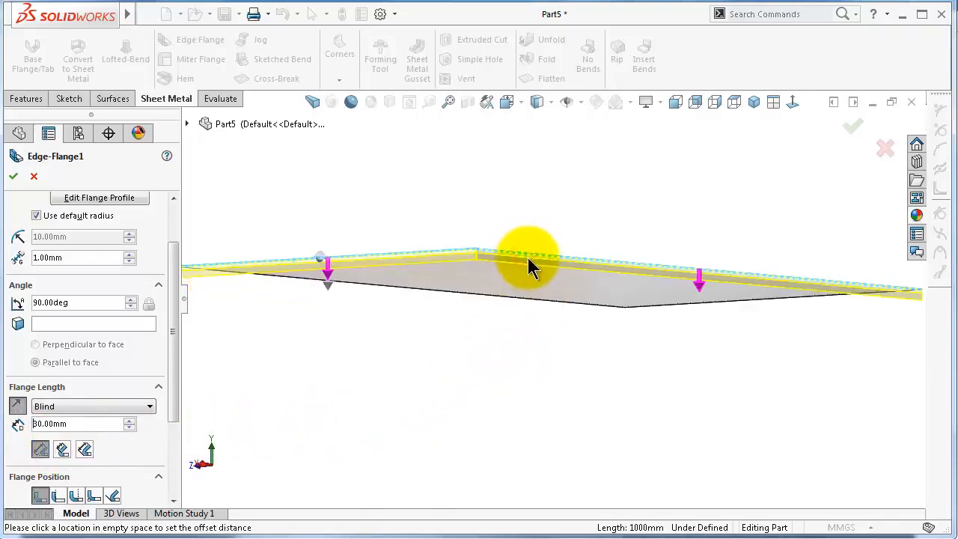
middle_drag(719, 314, 795, 390)
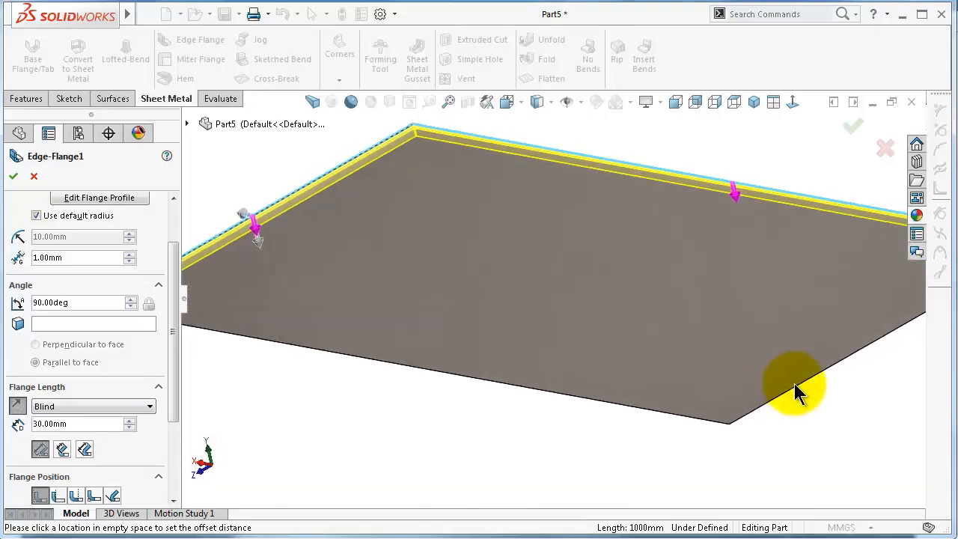
click(797, 386)
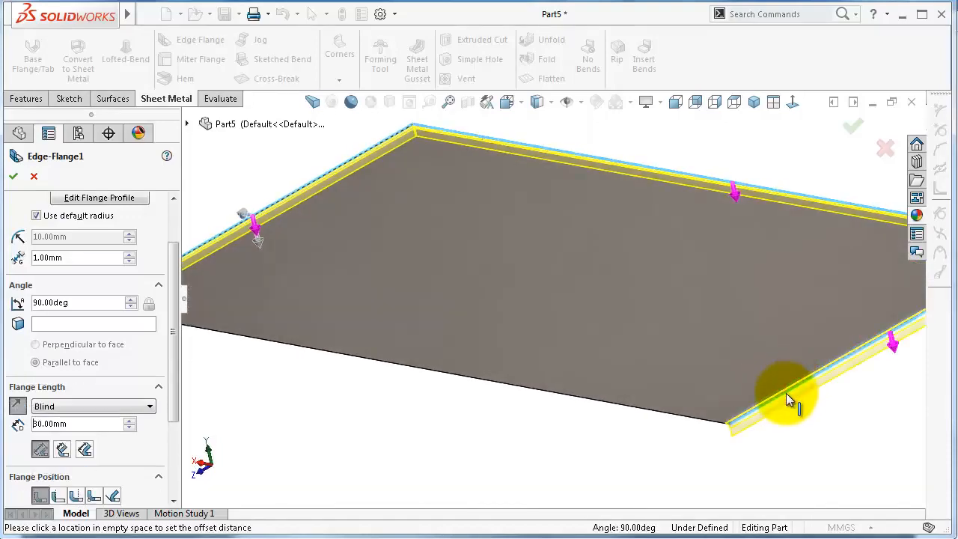
click(671, 421)
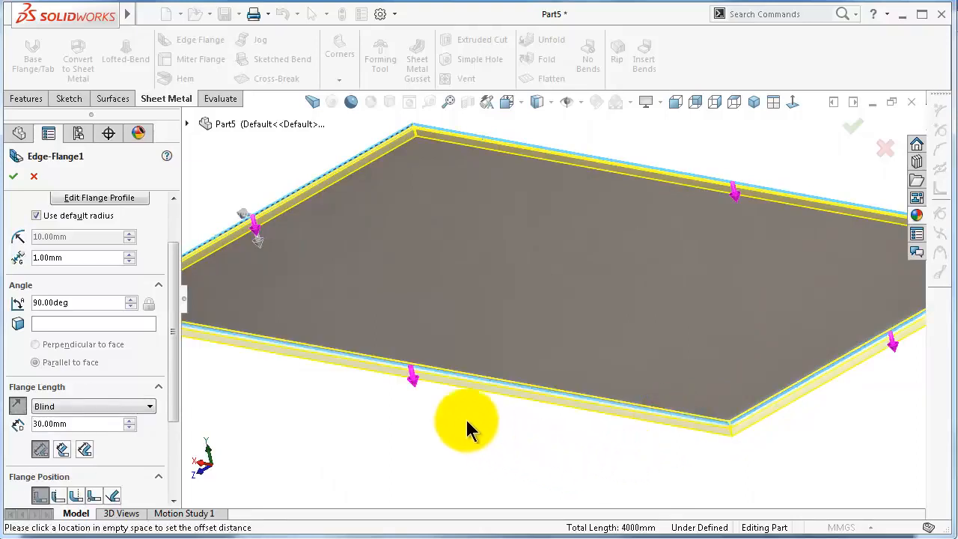
Complete the edge flange and set the sheet metal's default bend radius to 5 mm
click(14, 178)
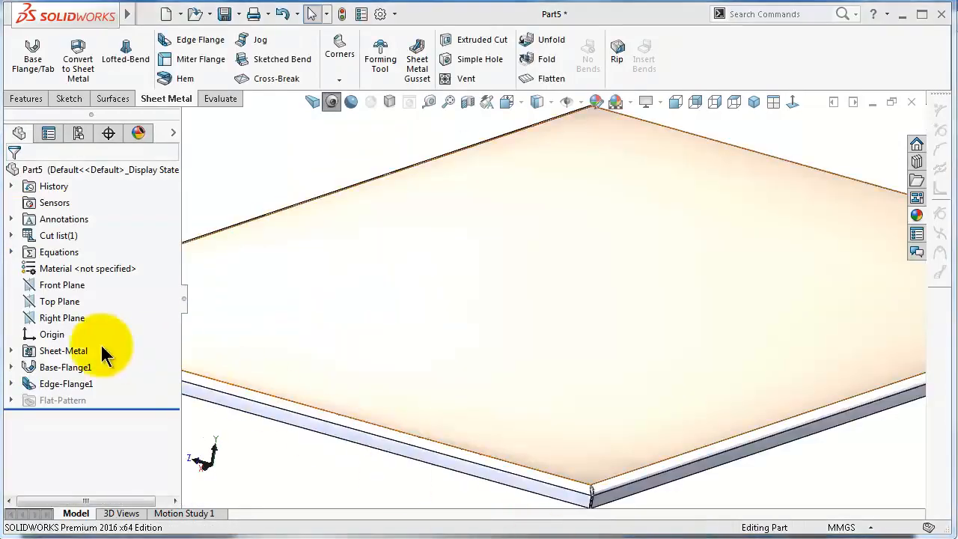
click(71, 350)
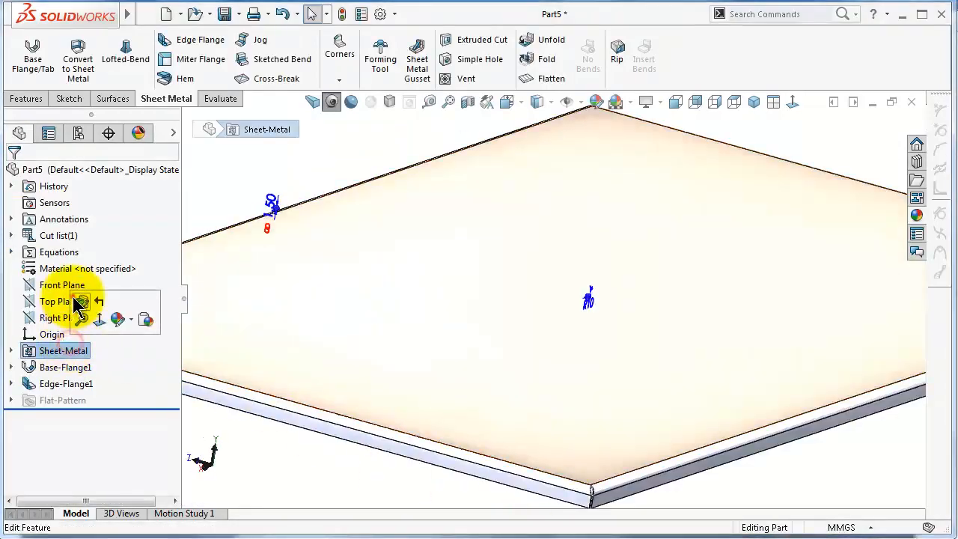
click(81, 301)
click(90, 286)
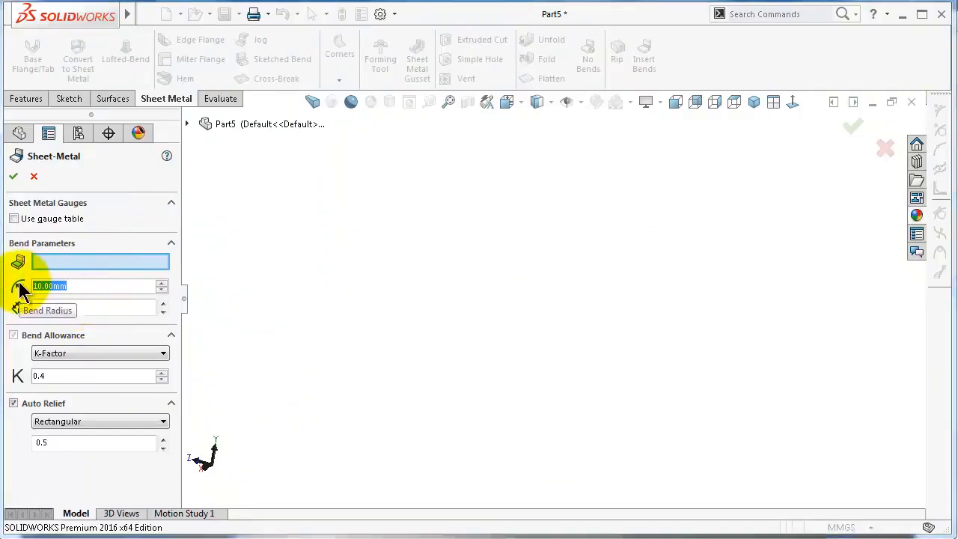
text(5)
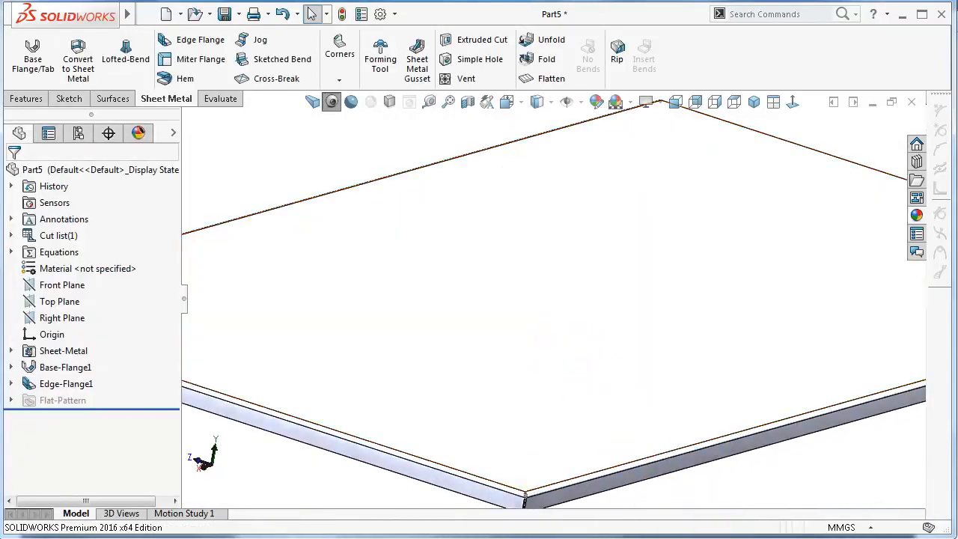
Start a Cross-Break on the plate's top face and reverse the break direction
middle_drag(709, 446, 698, 455)
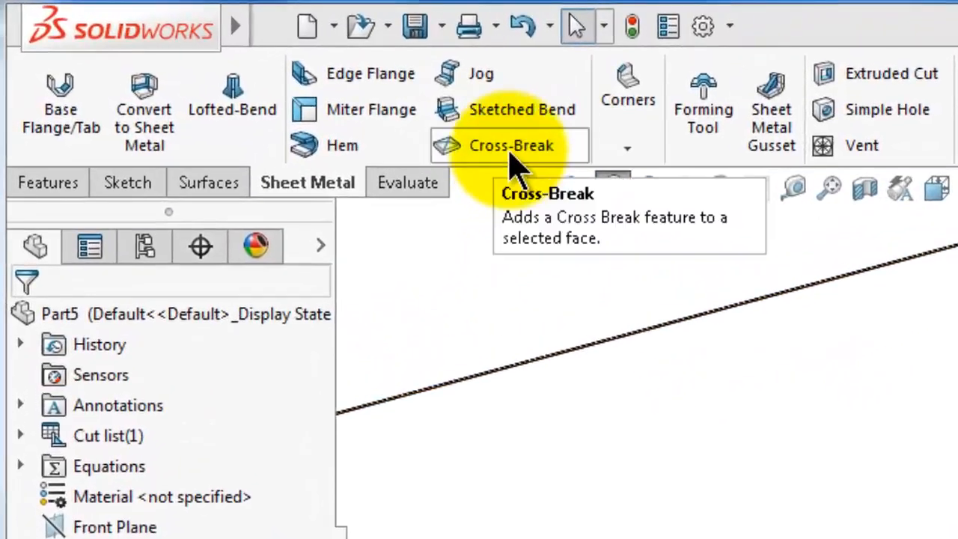
click(511, 161)
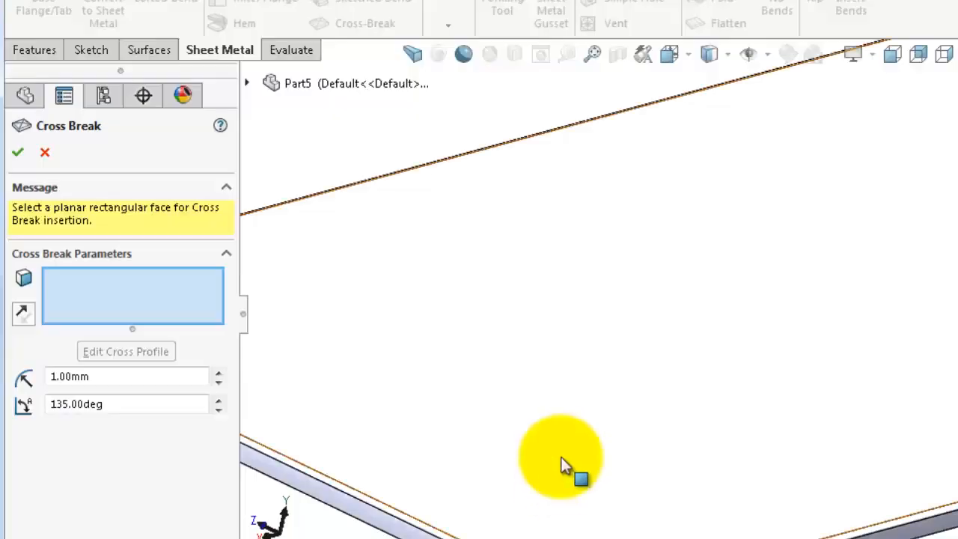
click(683, 312)
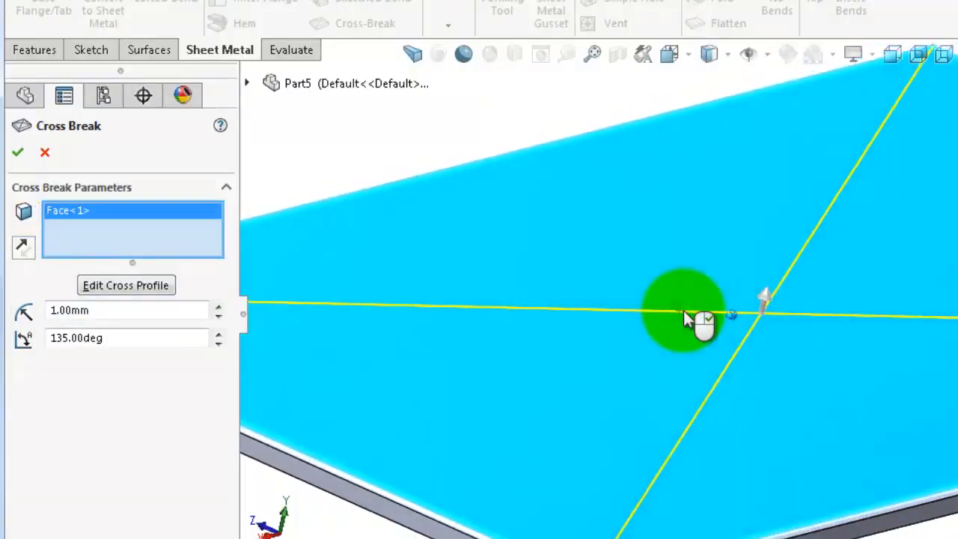
scroll(684, 312, up, 2)
middle_drag(684, 312, 741, 321)
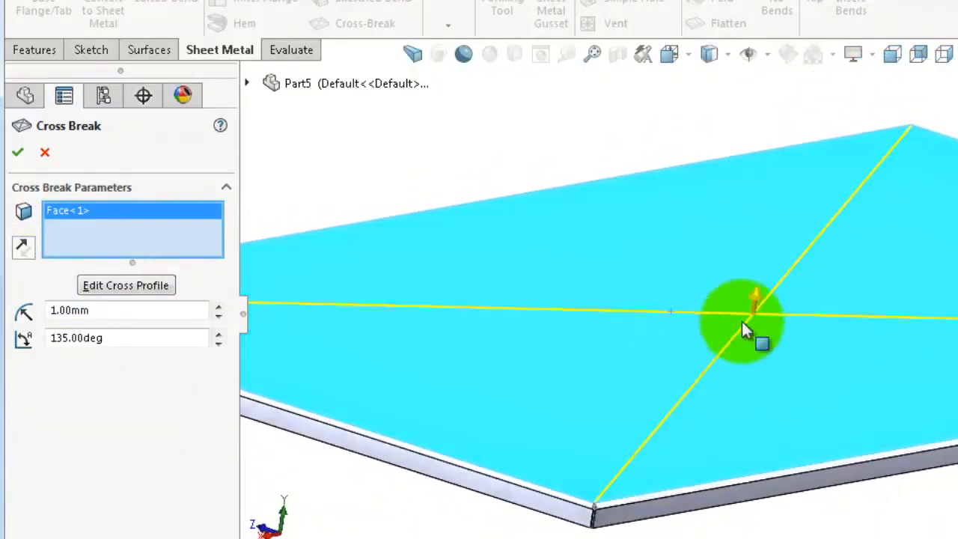
scroll(767, 317, down, 2)
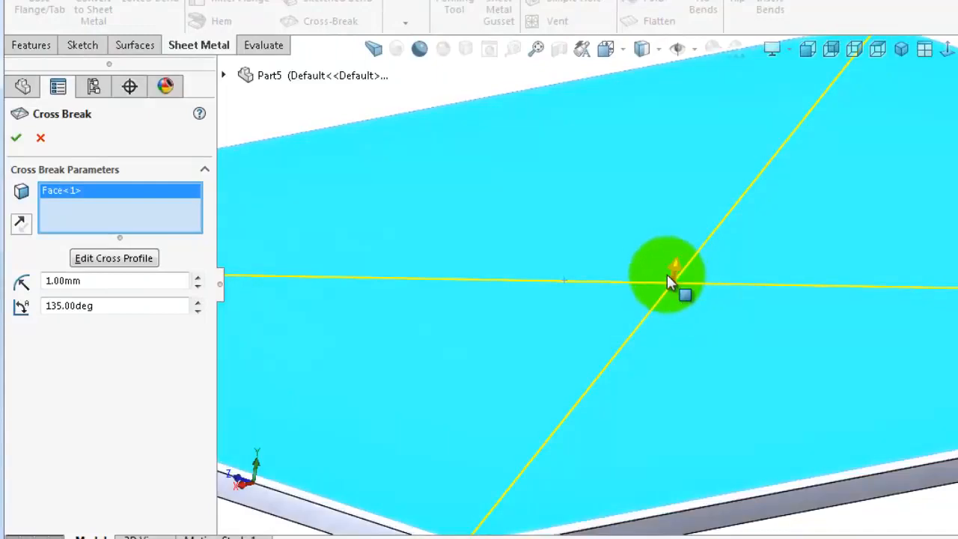
scroll(666, 274, up, 3)
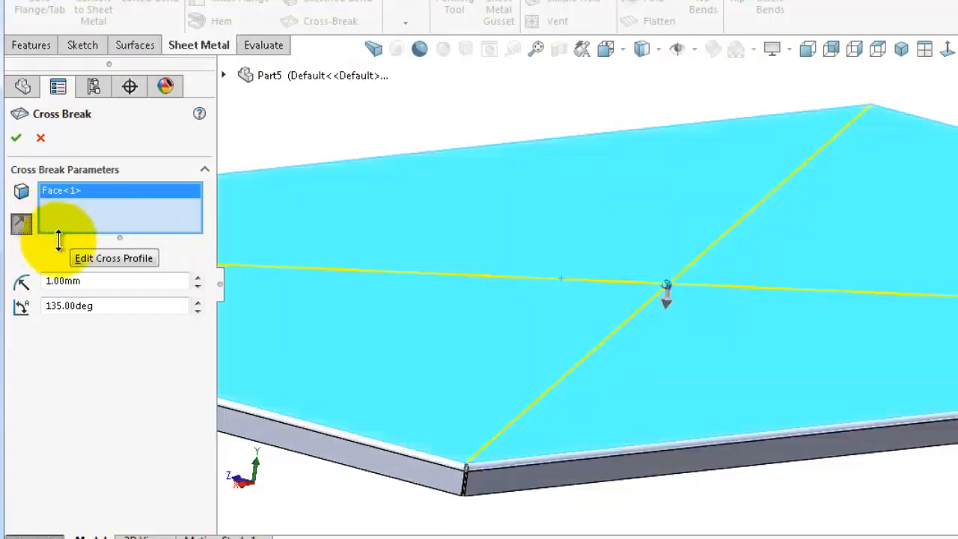
middle_drag(684, 296, 693, 296)
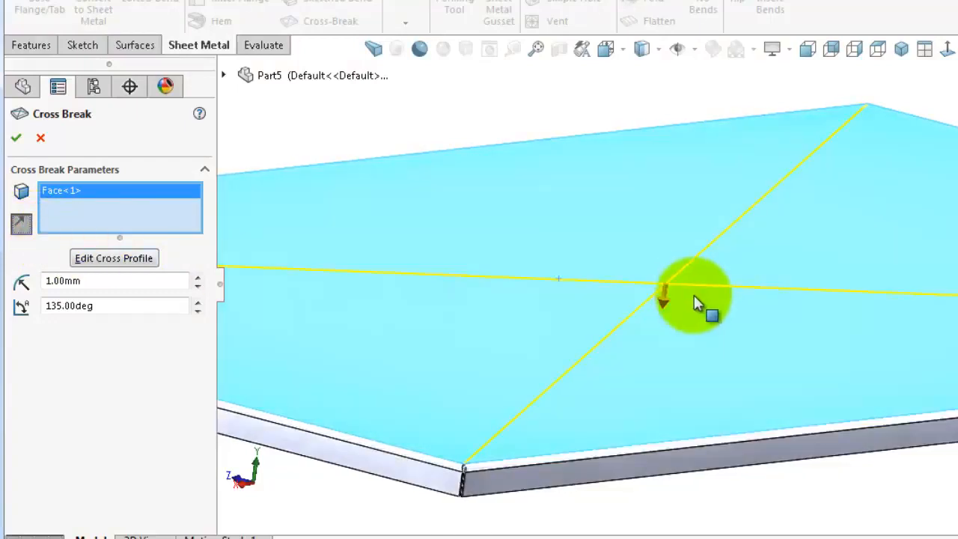
click(21, 224)
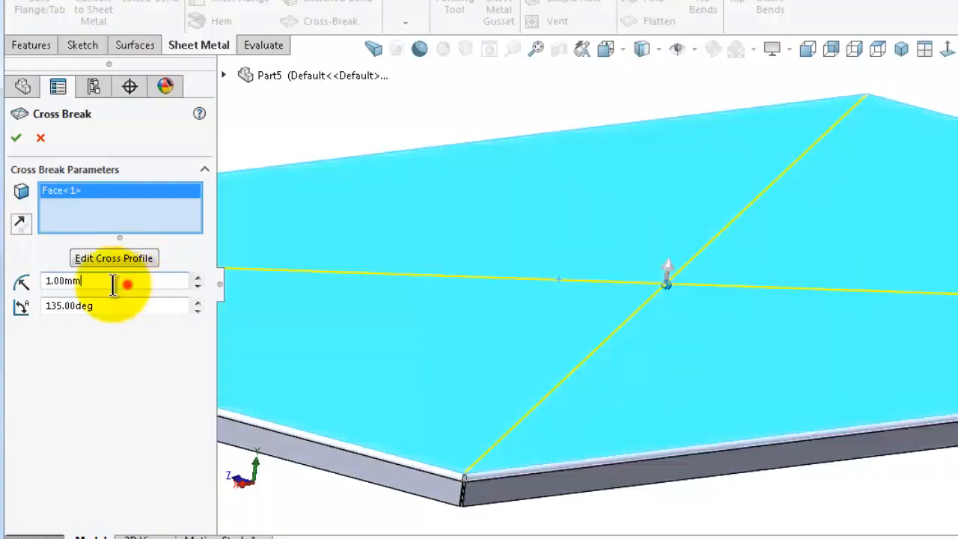
Set the cross break radius to 5 mm, keep the 135° angle, and apply the cross break
double_click(129, 282)
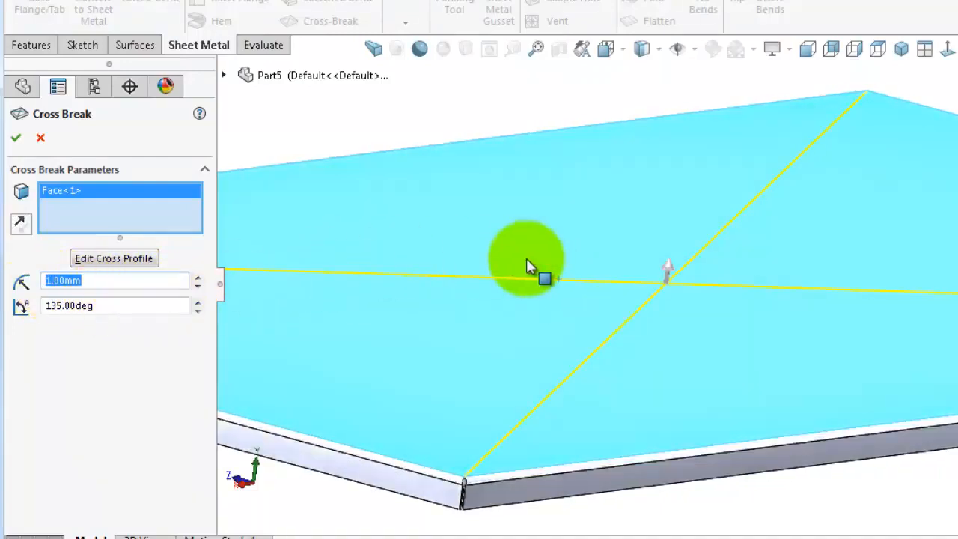
scroll(584, 265, down, 1)
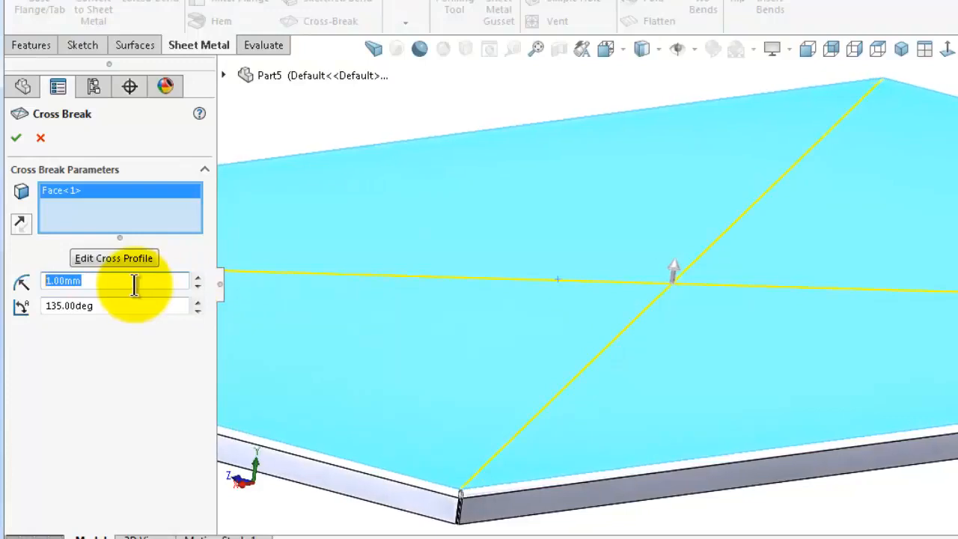
drag(133, 282, 45, 284)
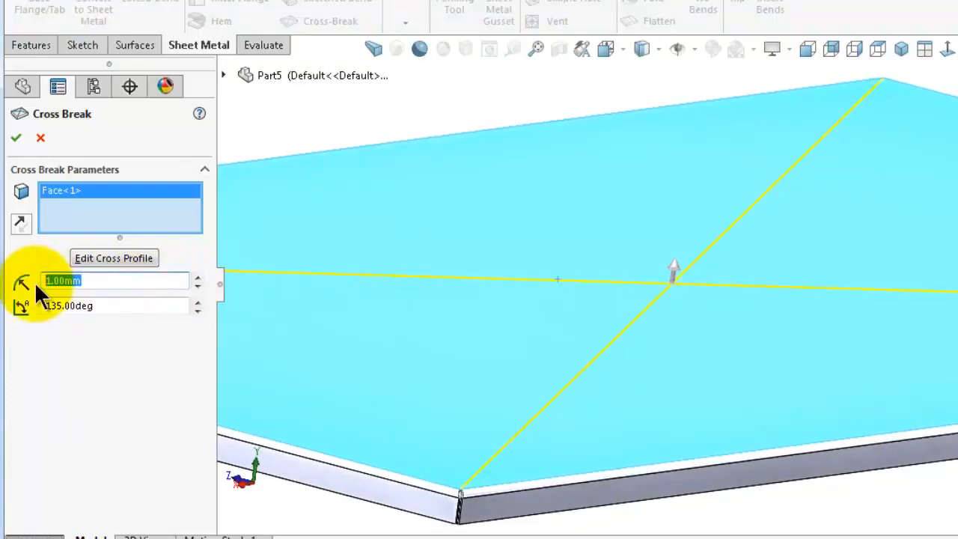
text(5)
key(Return)
drag(112, 306, 55, 306)
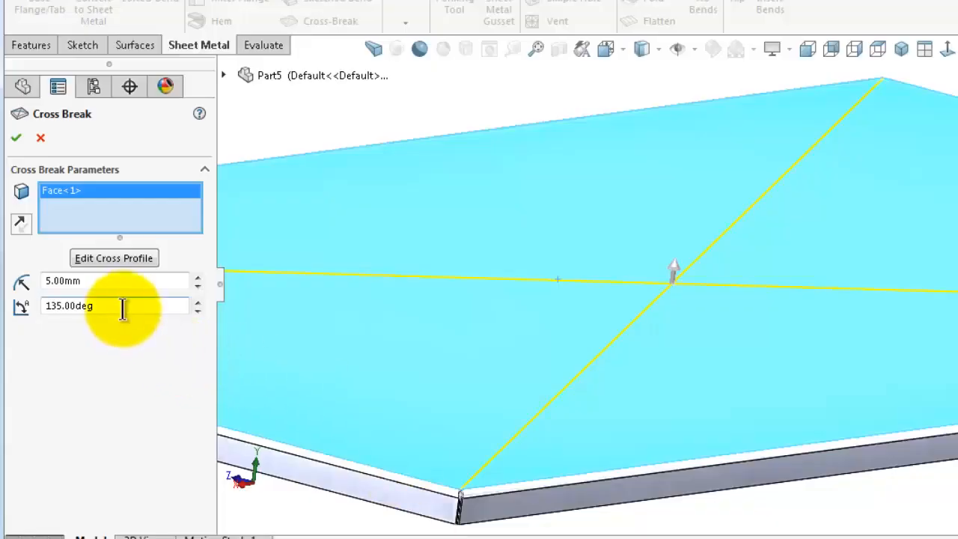
double_click(122, 305)
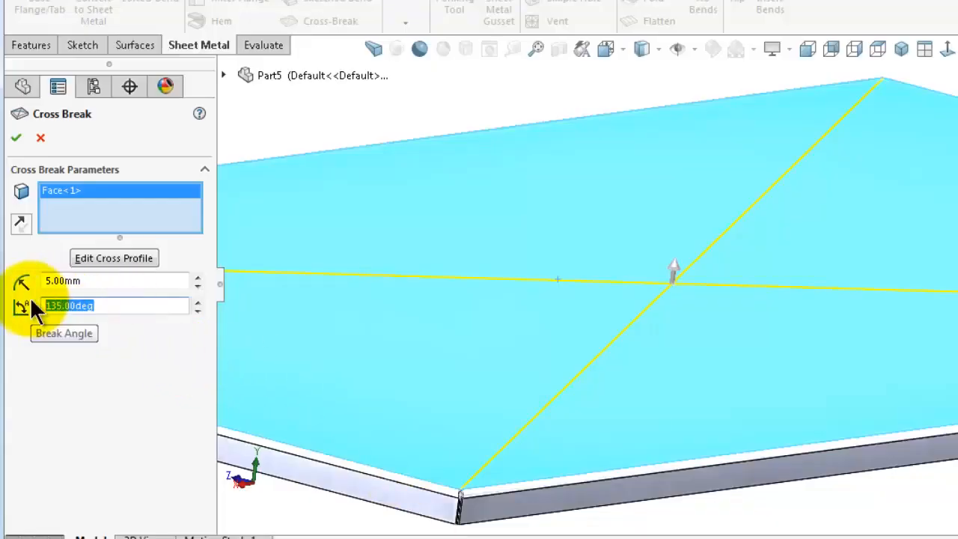
click(18, 140)
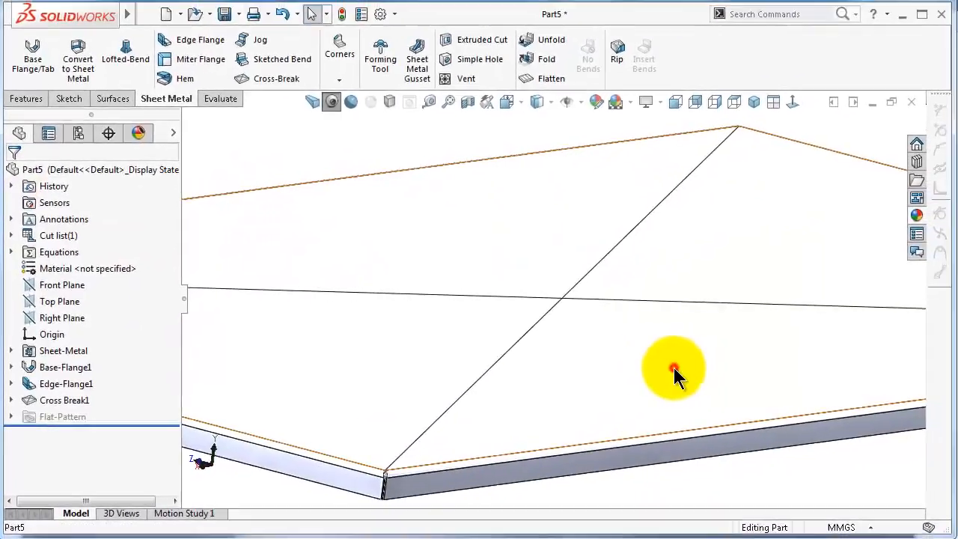
Edit the cross break feature and open its cross profile sketch
click(673, 367)
click(725, 468)
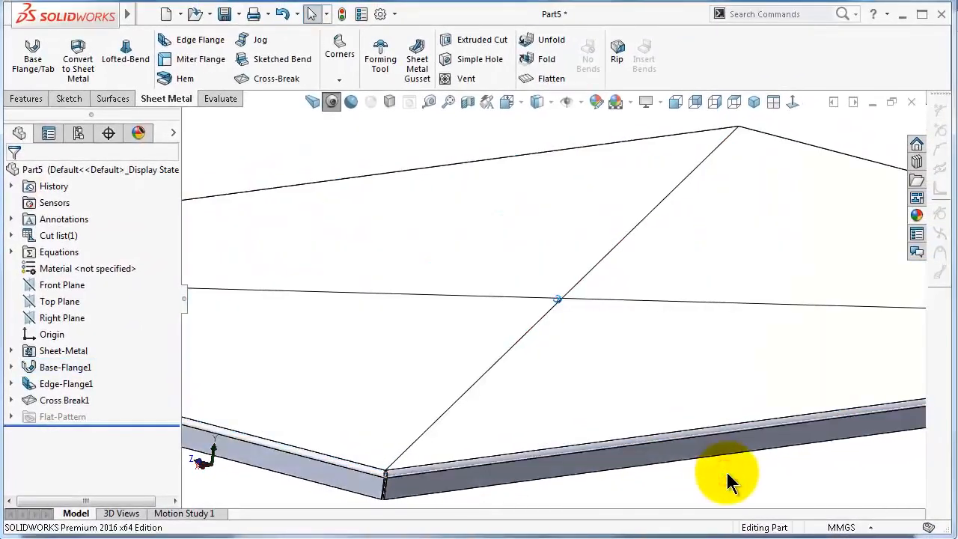
mouse_move(727, 472)
middle_down()
mouse_move(708, 395)
mouse_move(706, 431)
mouse_move(643, 293)
mouse_move(627, 273)
mouse_move(573, 257)
mouse_move(583, 261)
middle_up()
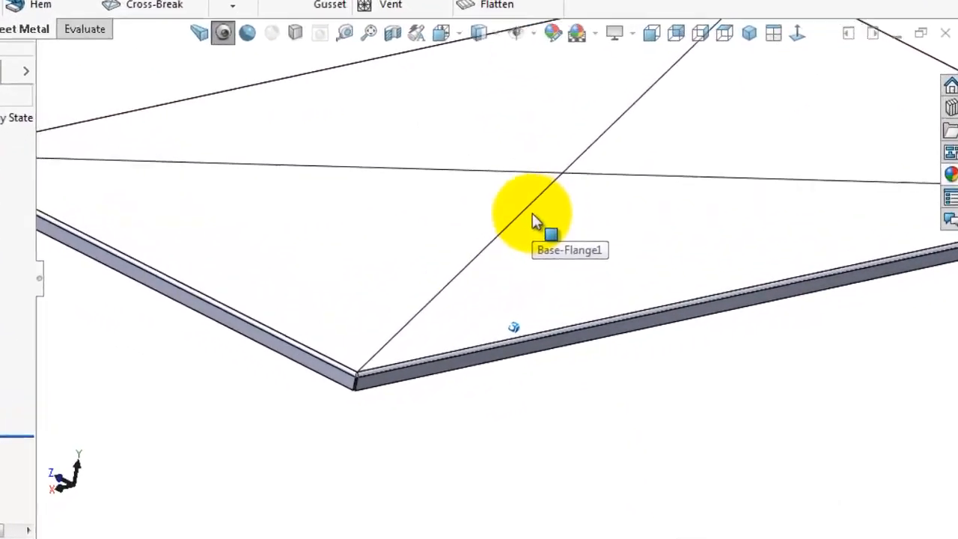
middle_drag(532, 214, 532, 214)
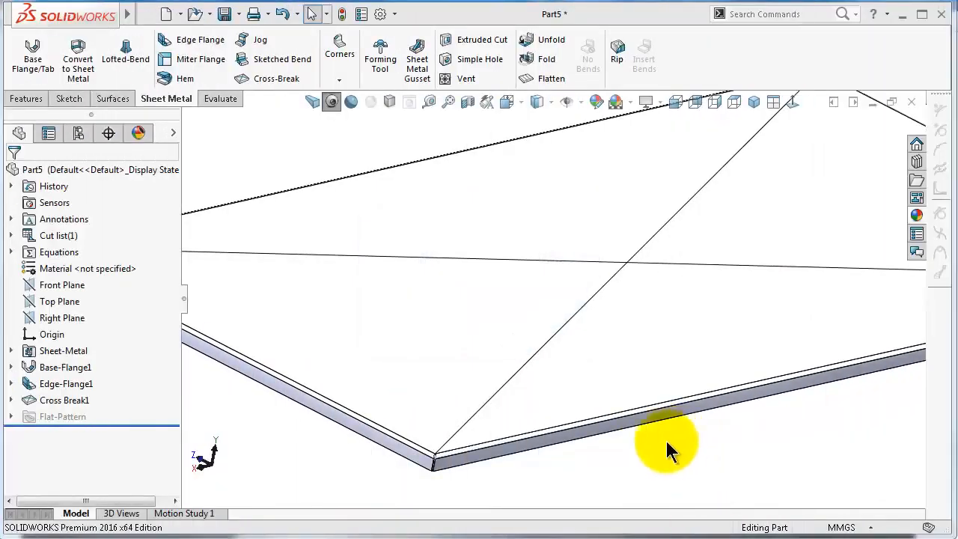
click(68, 402)
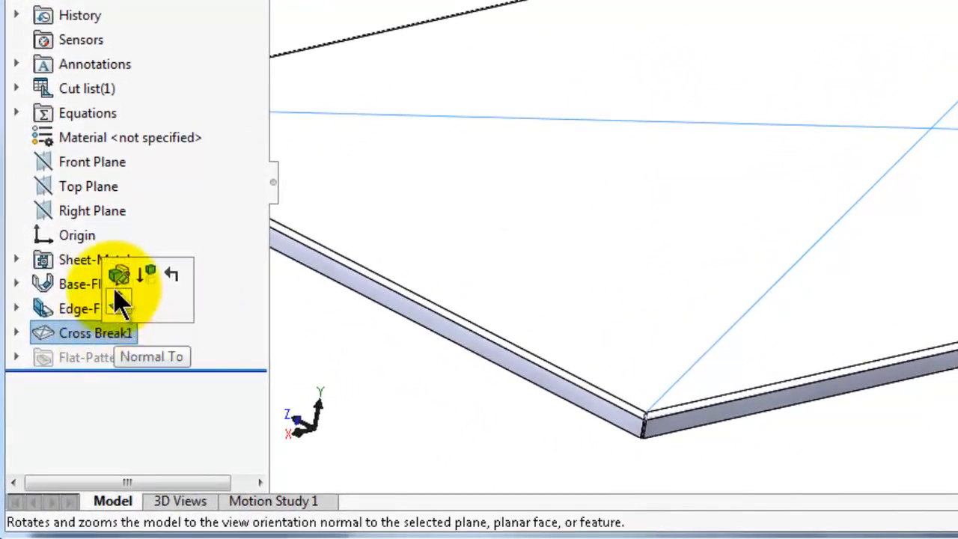
click(120, 295)
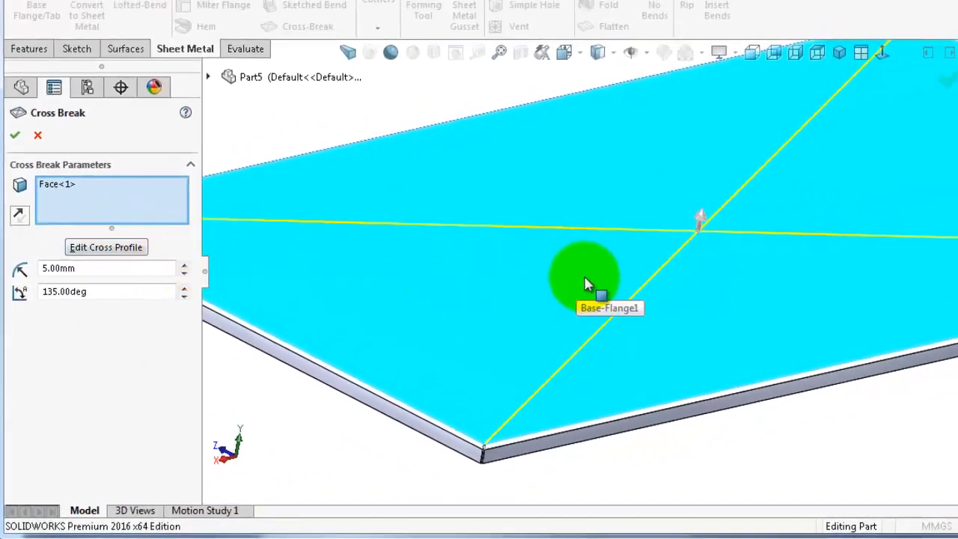
scroll(724, 449, down, 3)
scroll(724, 449, up, 3)
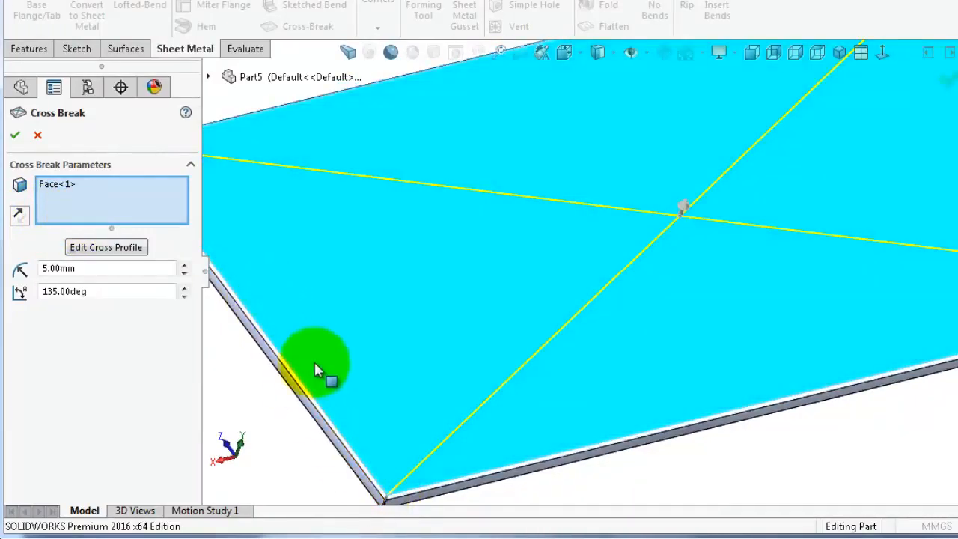
click(95, 241)
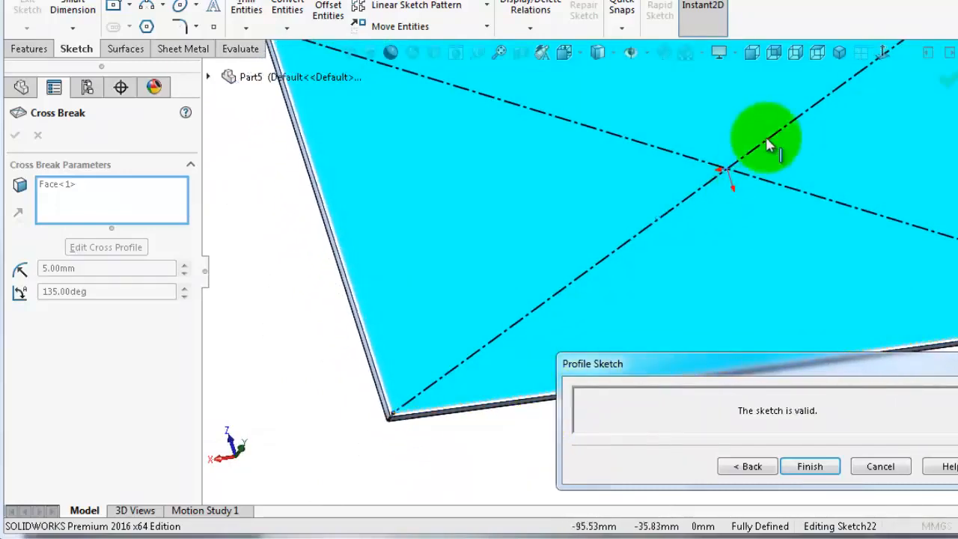
Delete the coincident relation at a diagonal's corner endpoint and drag that endpoint inward onto the face
scroll(416, 404, down, 5)
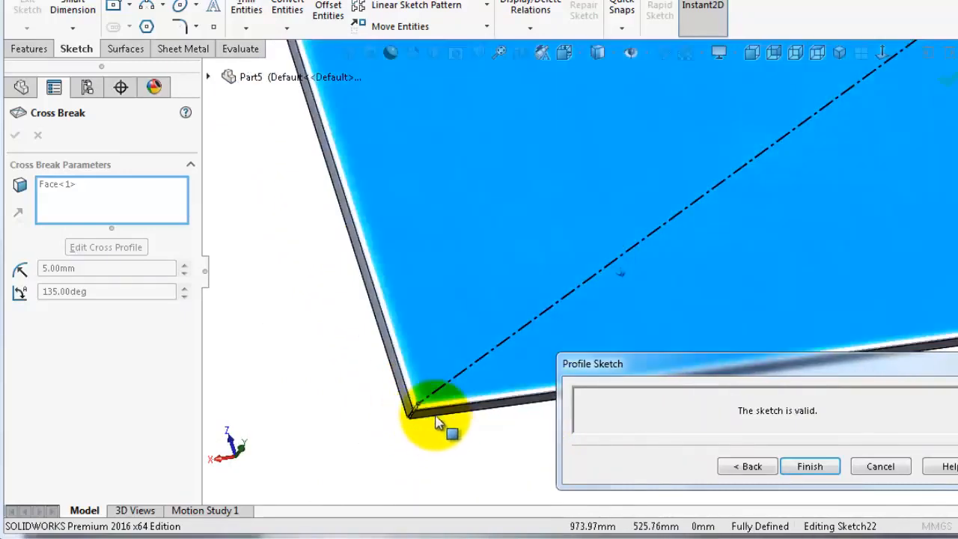
scroll(436, 411, down, 3)
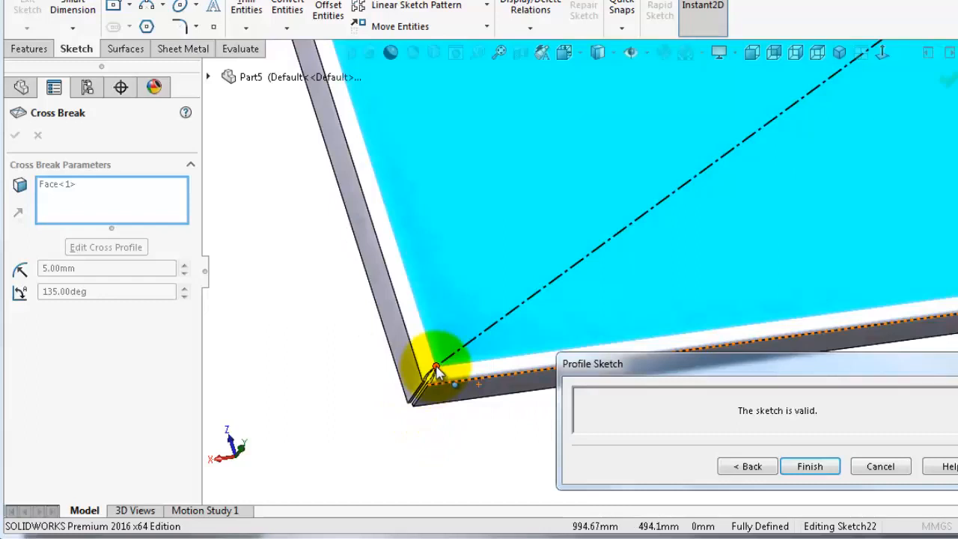
click(437, 369)
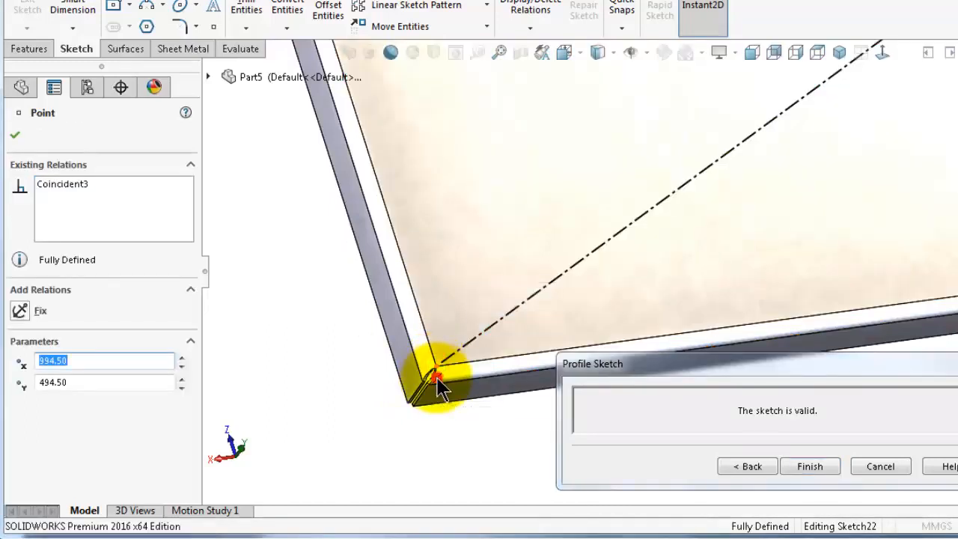
click(438, 381)
key(Delete)
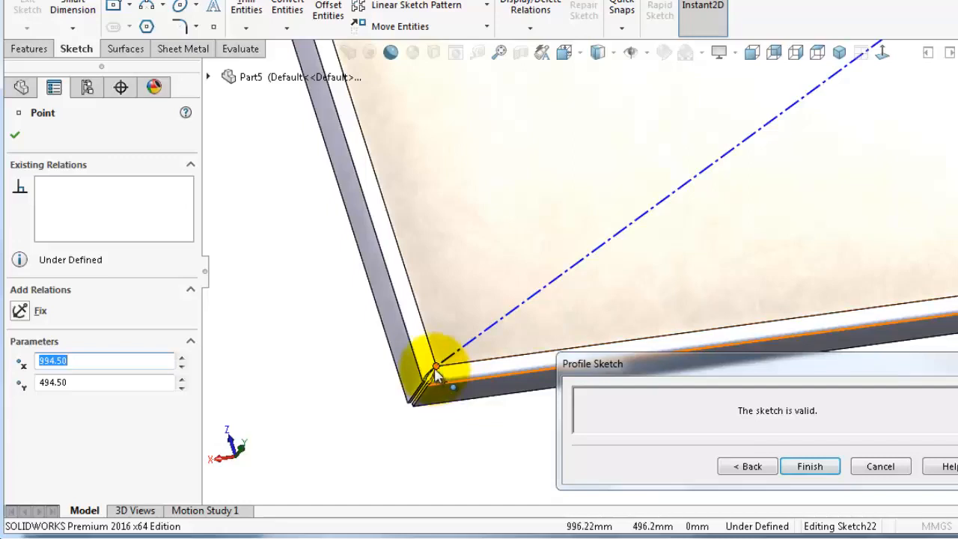
drag(436, 369, 530, 249)
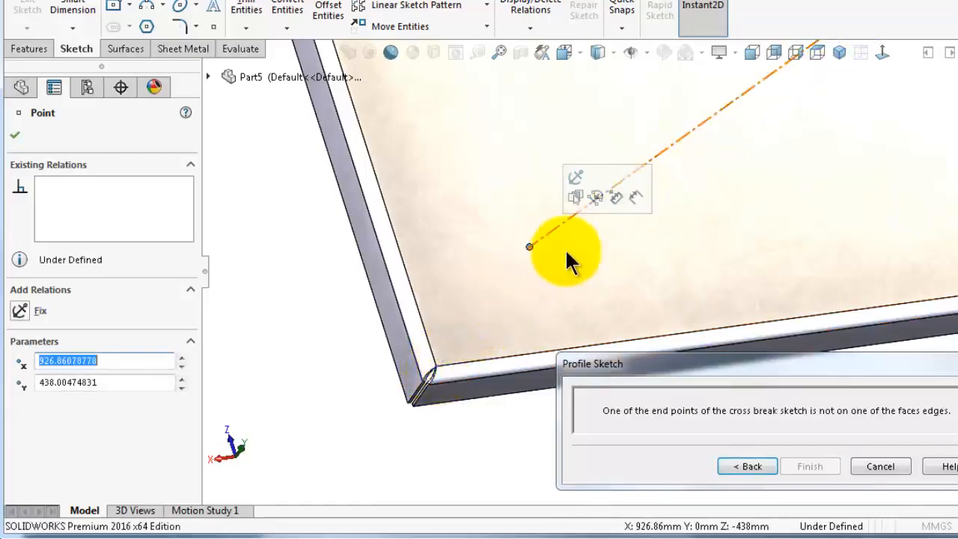
Try to apply the cross break with the moved diagonal endpoint
drag(719, 371, 646, 280)
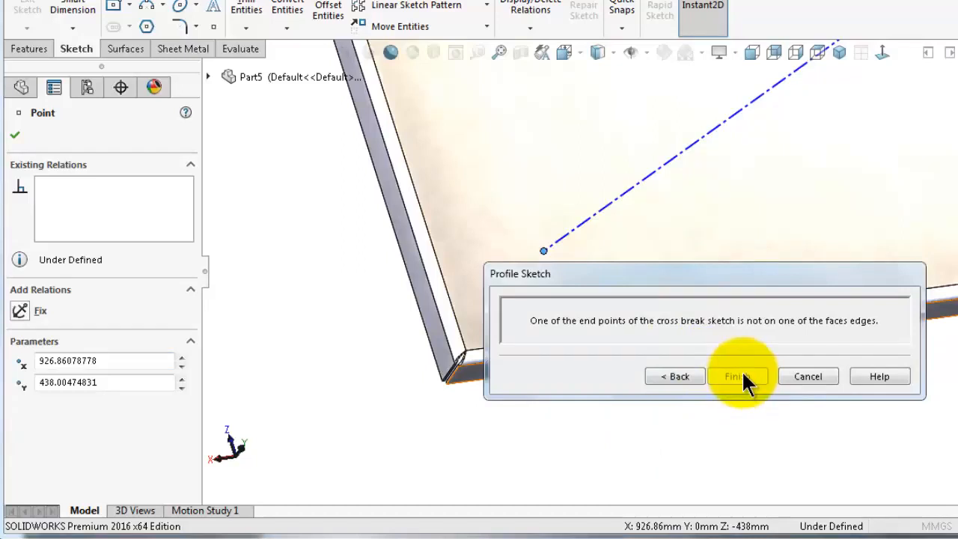
click(683, 375)
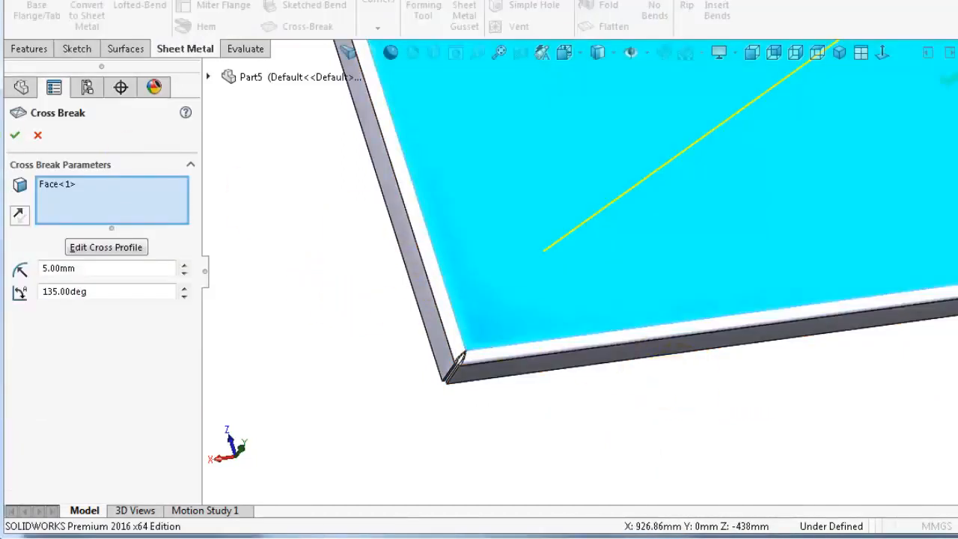
click(14, 136)
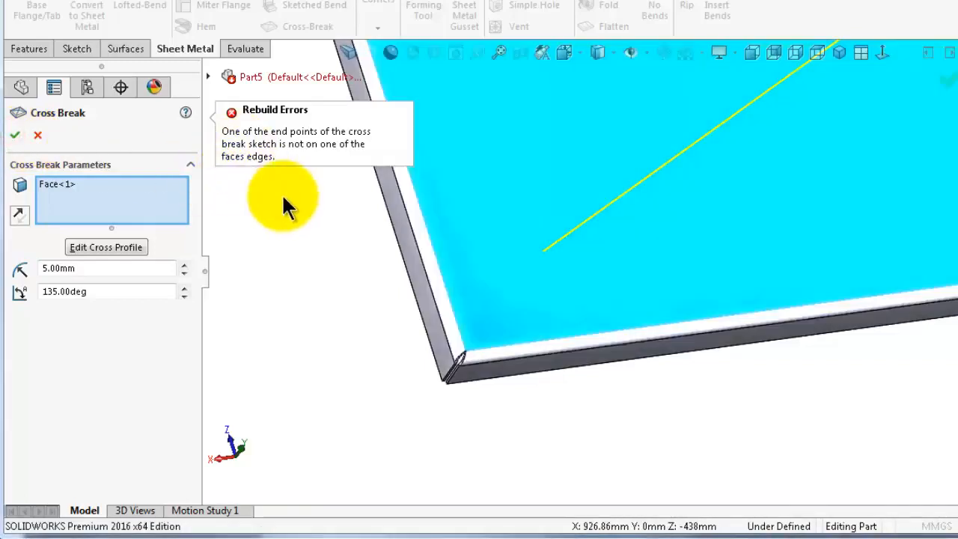
Reopen the cross profile and drag the diagonal's loose endpoint back onto the plate's inner edge
click(104, 247)
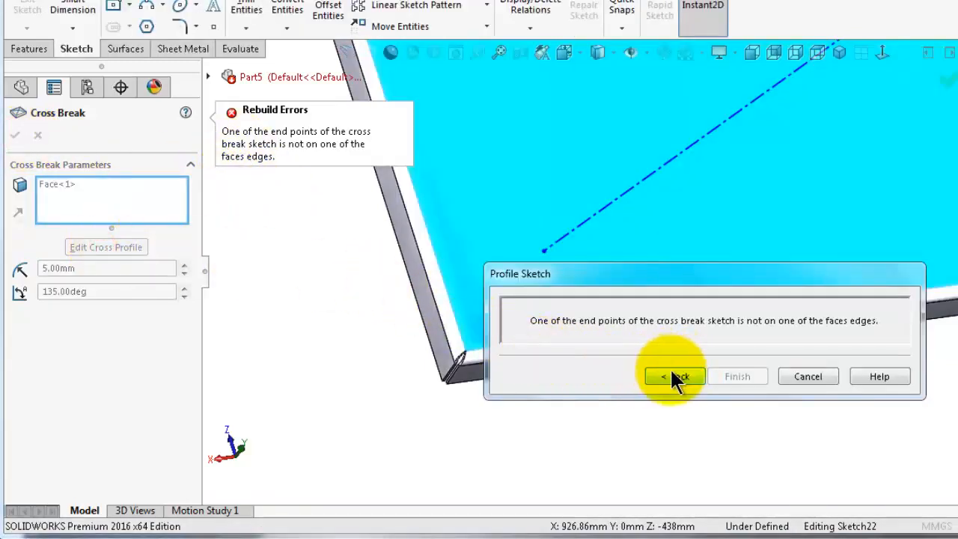
click(507, 239)
drag(604, 274, 624, 344)
drag(542, 253, 476, 334)
drag(472, 332, 458, 323)
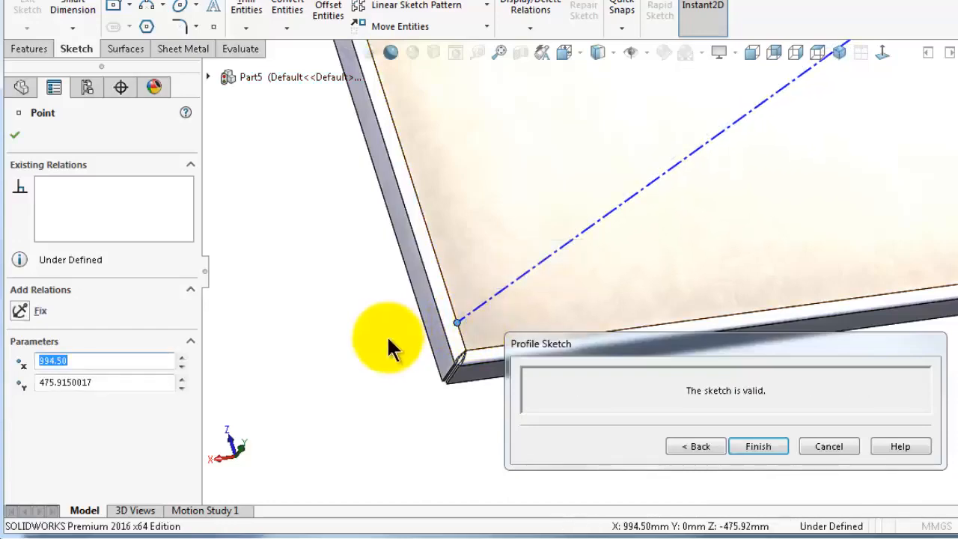
Dimension the moved diagonal endpoint 20 mm from the plate's corner and finish the cross break
click(366, 318)
mouse_move(408, 300)
middle_down()
mouse_move(491, 319)
mouse_move(582, 310)
mouse_move(557, 305)
middle_up()
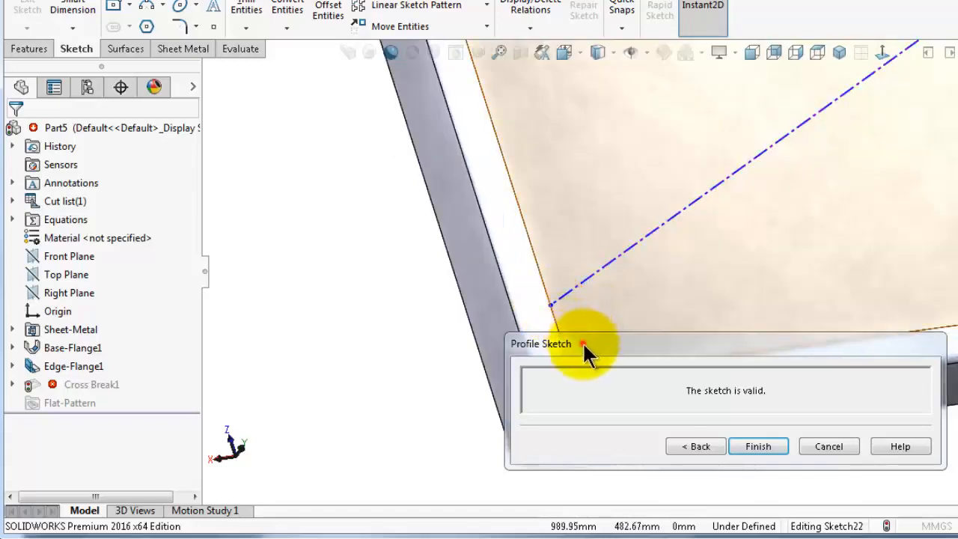
drag(586, 355, 666, 439)
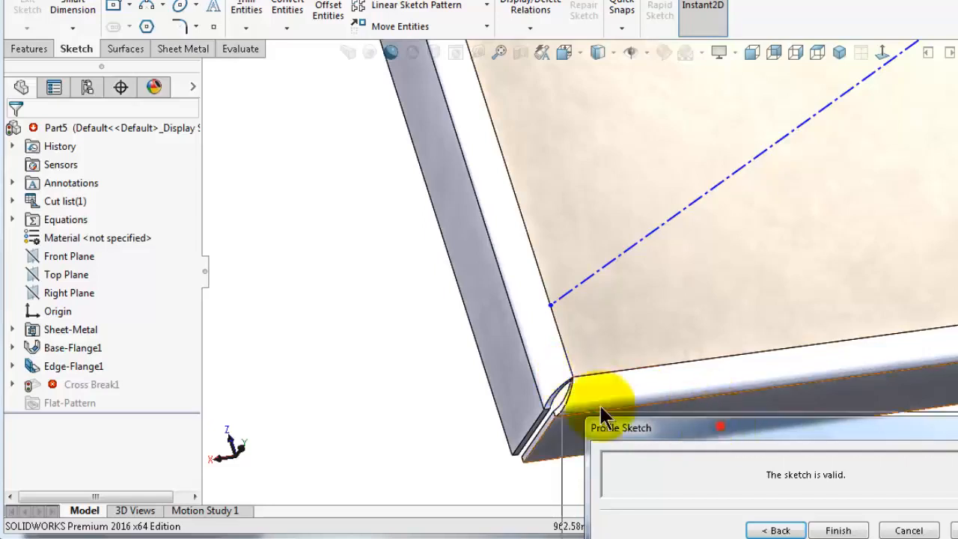
mouse_move(604, 425)
mouse_down()
mouse_move(259, 292)
mouse_move(175, 284)
mouse_up()
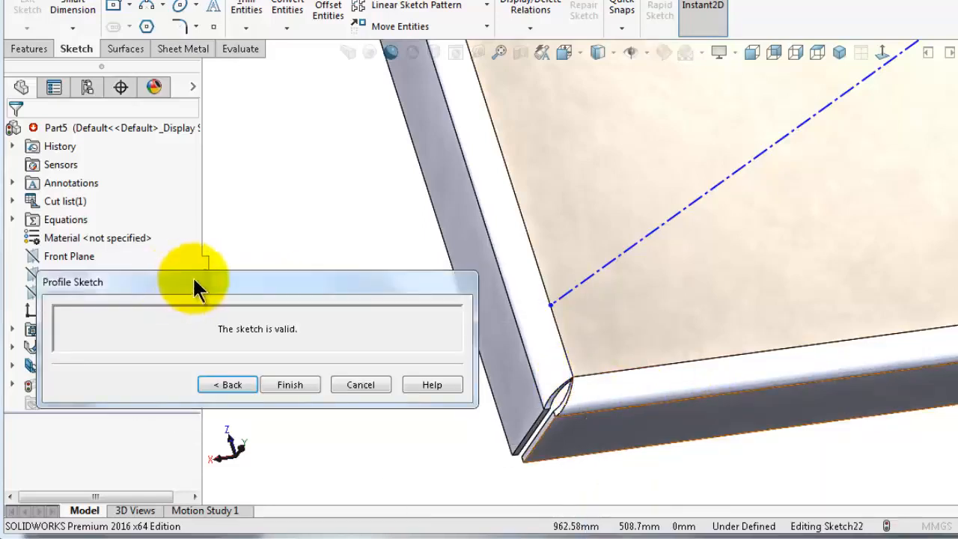
click(72, 9)
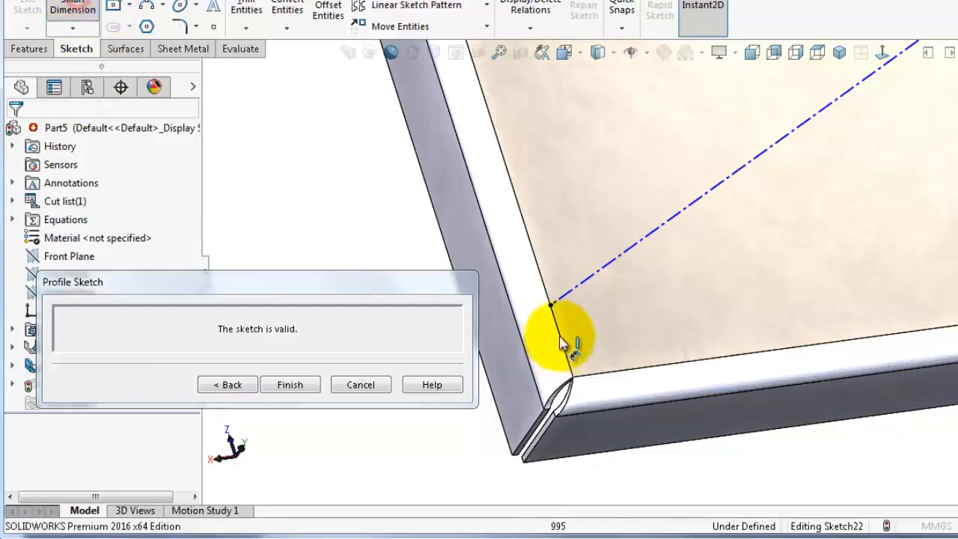
click(551, 306)
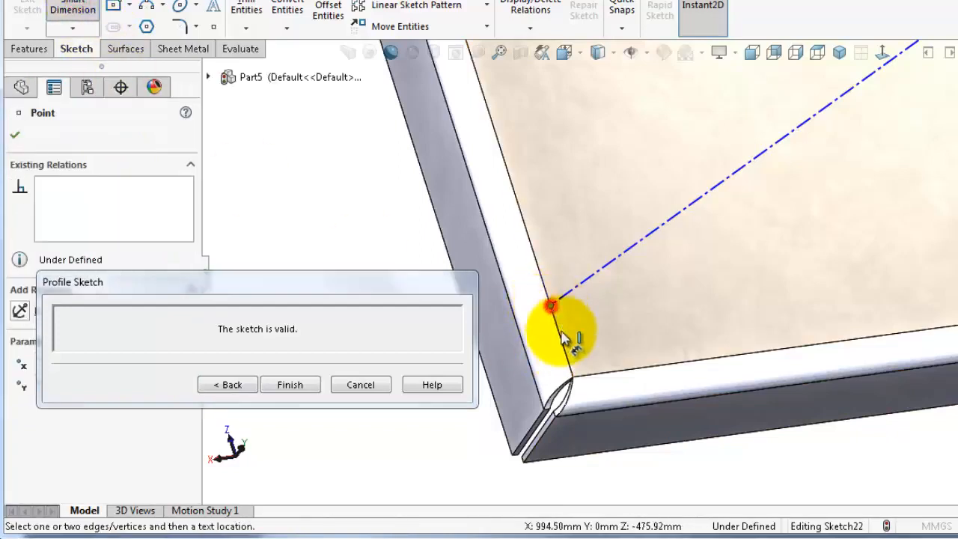
click(574, 378)
click(558, 370)
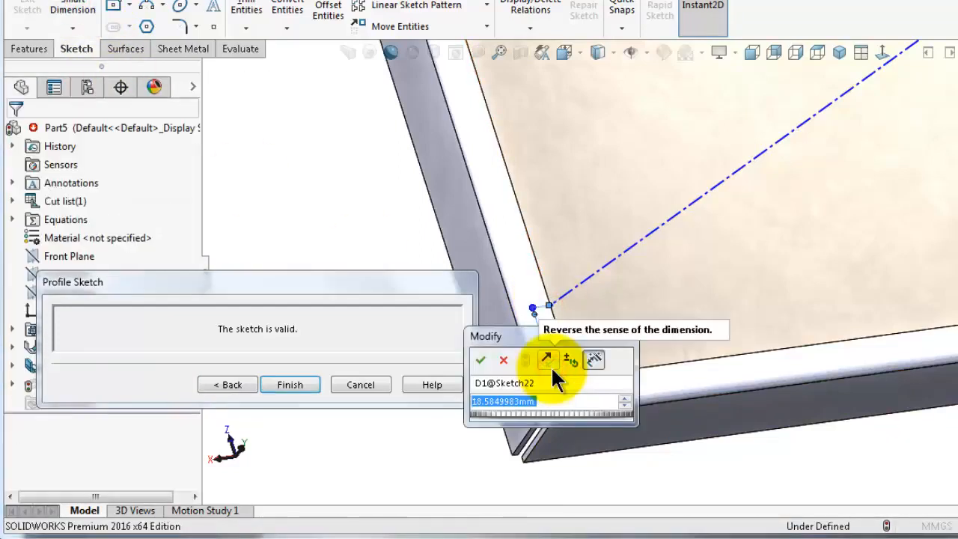
text(20)
key(Return)
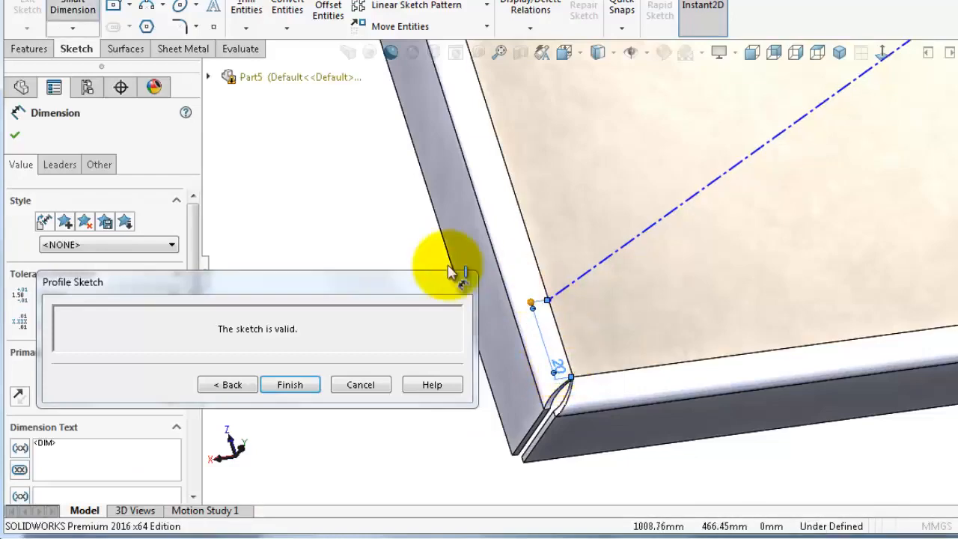
click(368, 414)
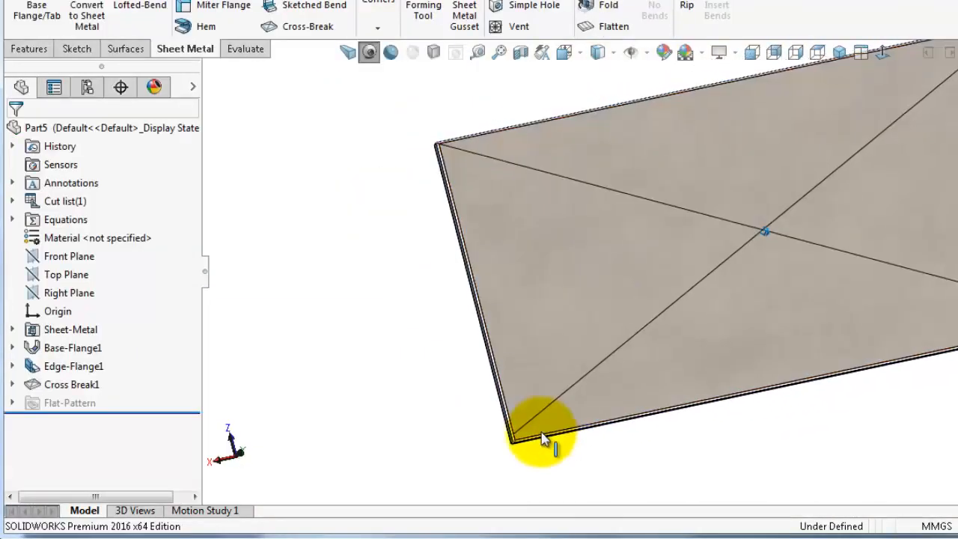
Reopen the cross break's profile sketch and drag the other diagonal's corner endpoint inward along the plate's inner edge
click(41, 381)
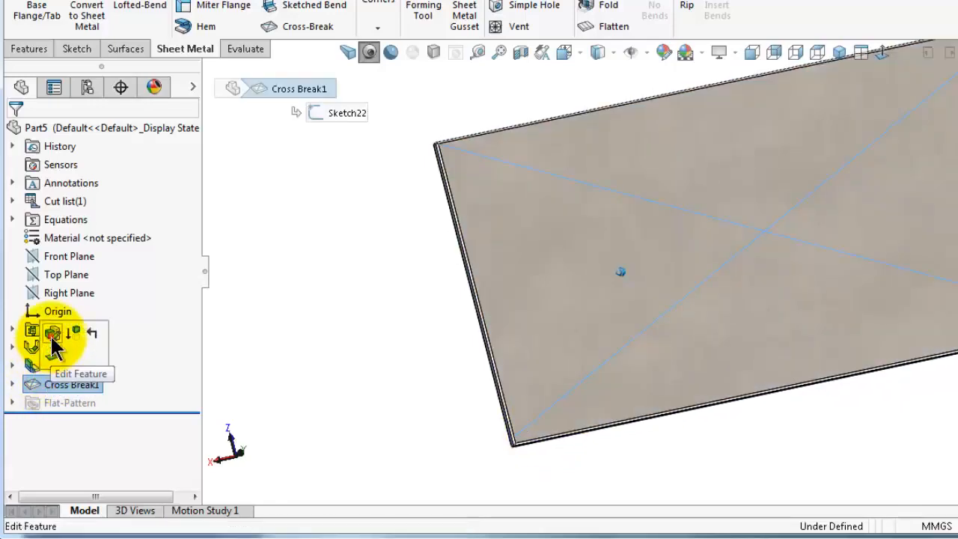
click(53, 335)
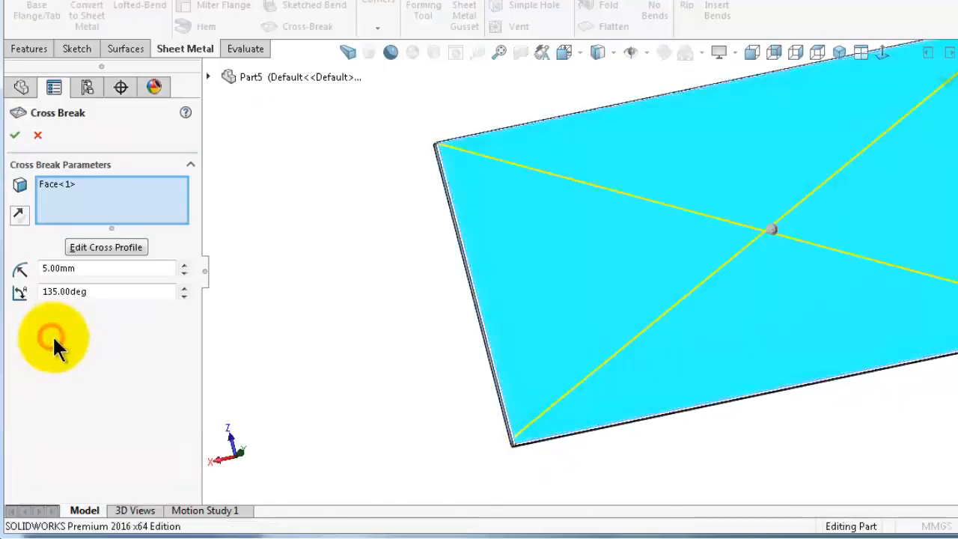
click(101, 247)
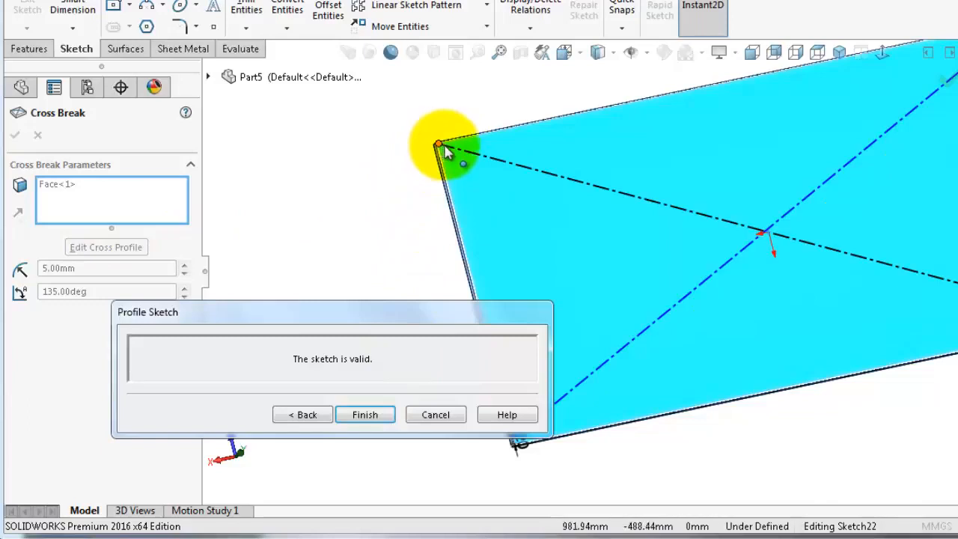
scroll(447, 152, down, 3)
click(458, 213)
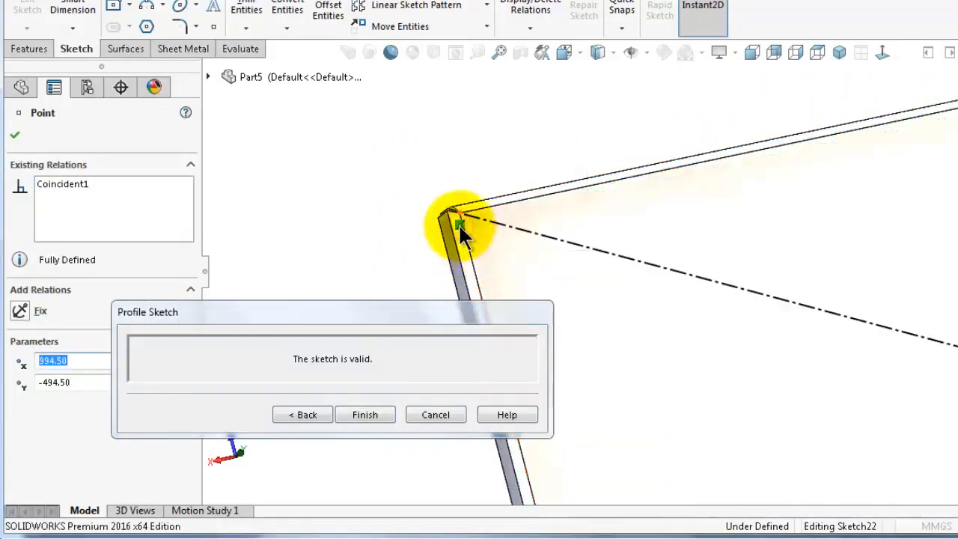
drag(459, 215, 472, 256)
mouse_move(451, 303)
mouse_down()
mouse_move(391, 272)
mouse_move(335, 265)
mouse_move(336, 254)
mouse_up()
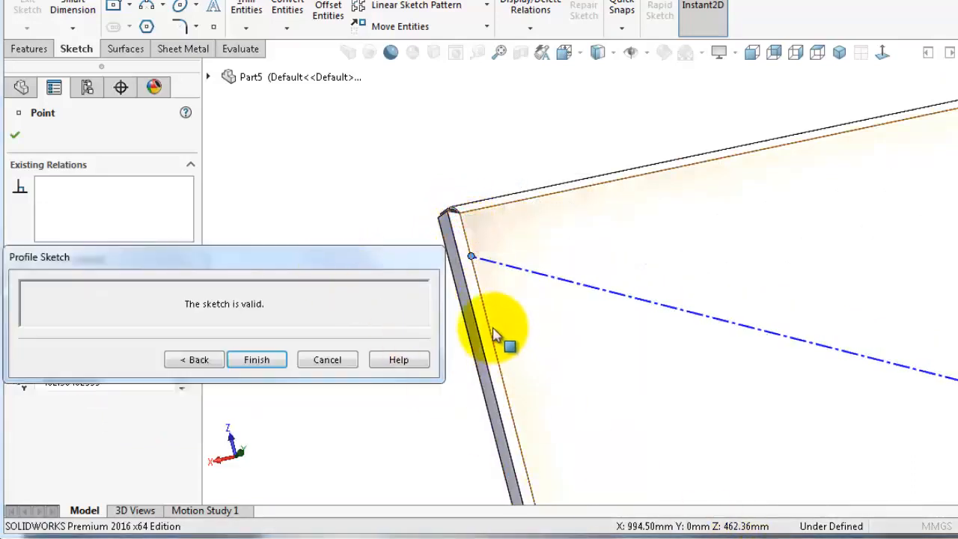
mouse_move(473, 258)
mouse_down()
mouse_move(417, 242)
mouse_move(471, 254)
mouse_up()
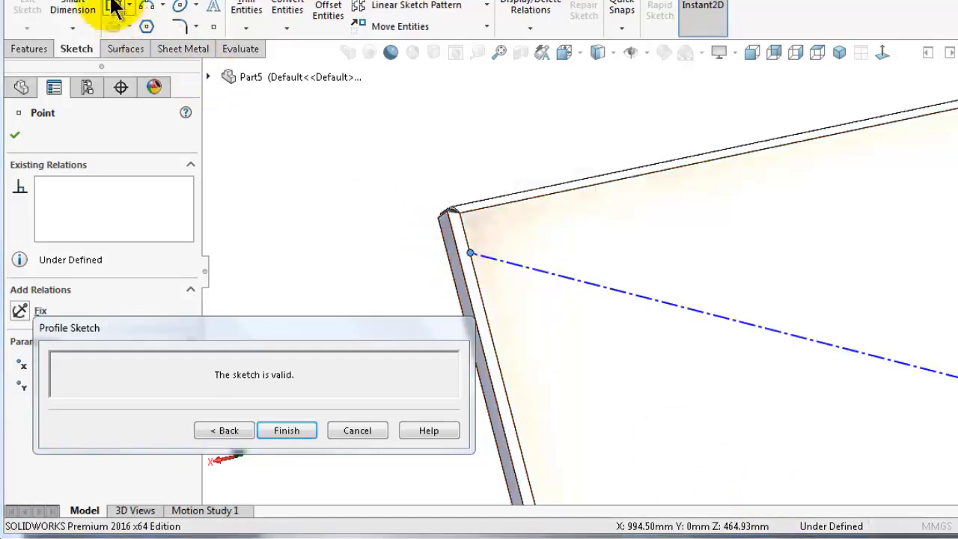
Dimension that diagonal endpoint 20 mm from the plate's corner
click(68, 5)
click(474, 255)
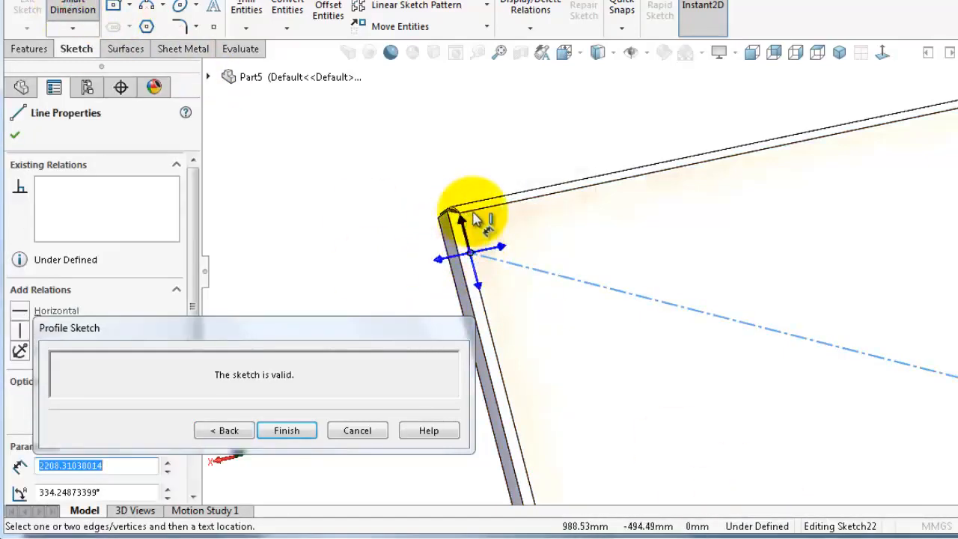
click(479, 210)
scroll(453, 251, down, 5)
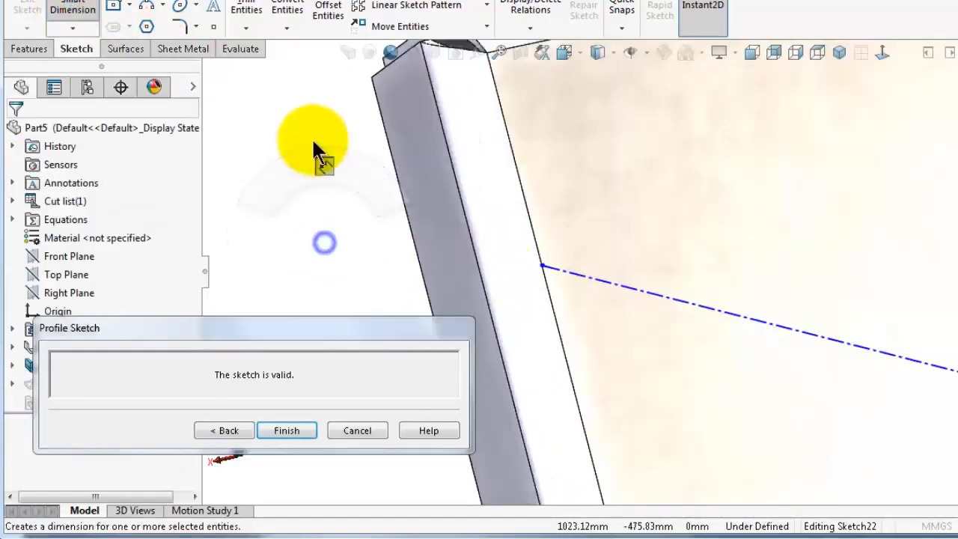
click(544, 268)
scroll(497, 72, up, 1)
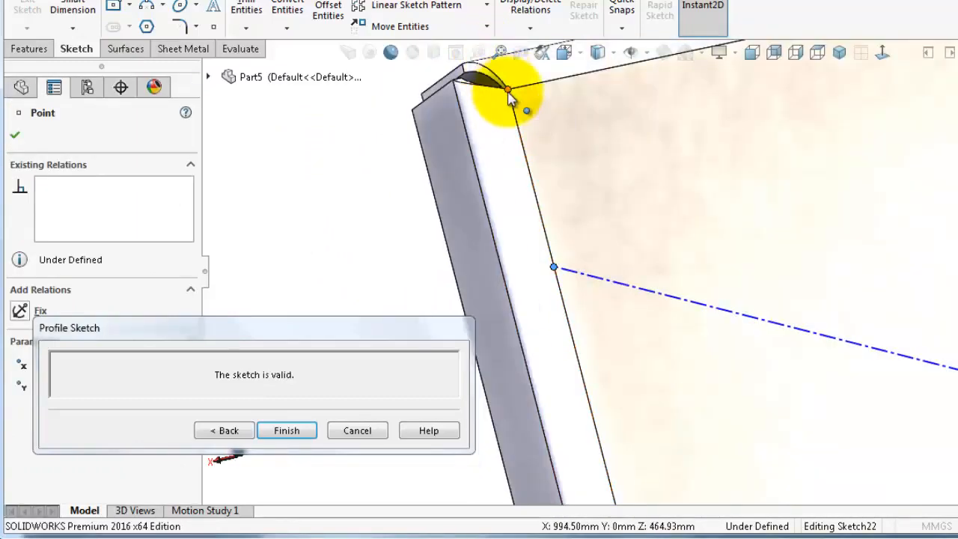
click(508, 90)
right_drag(259, 223, 263, 153)
click(508, 90)
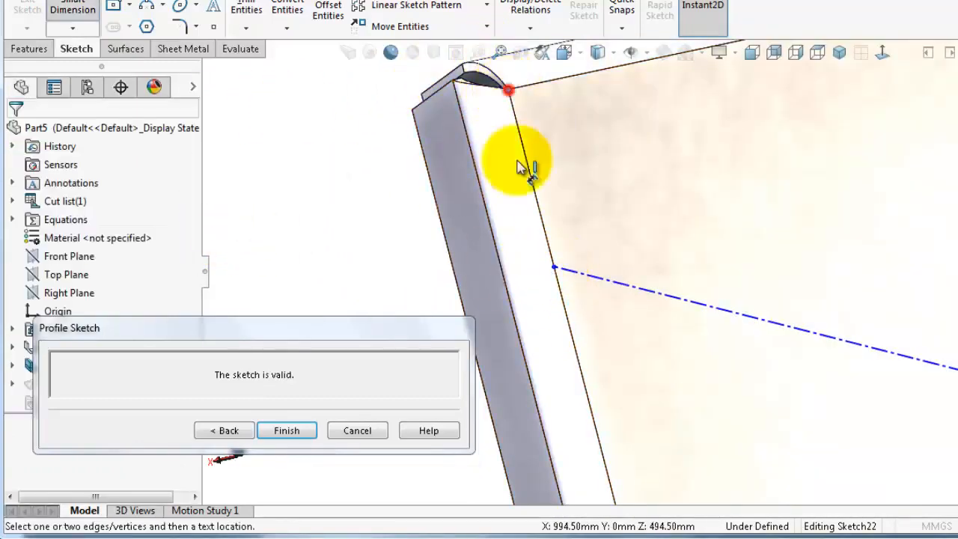
click(555, 268)
click(436, 257)
text(20)
key(Return)
Fully define the cross profile sketch for all entities and finish the cross break
scroll(808, 232, up, 8)
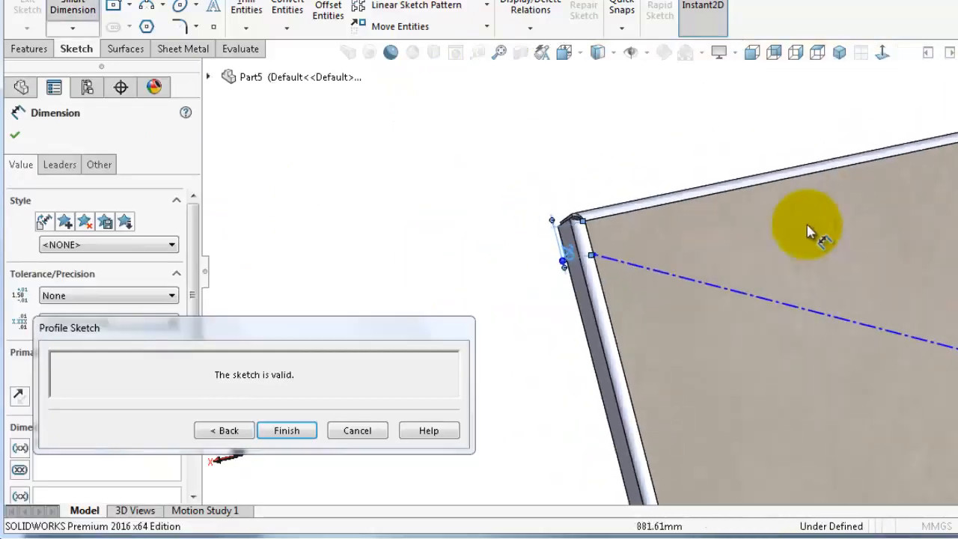
scroll(823, 251, up, 3)
scroll(816, 193, down, 4)
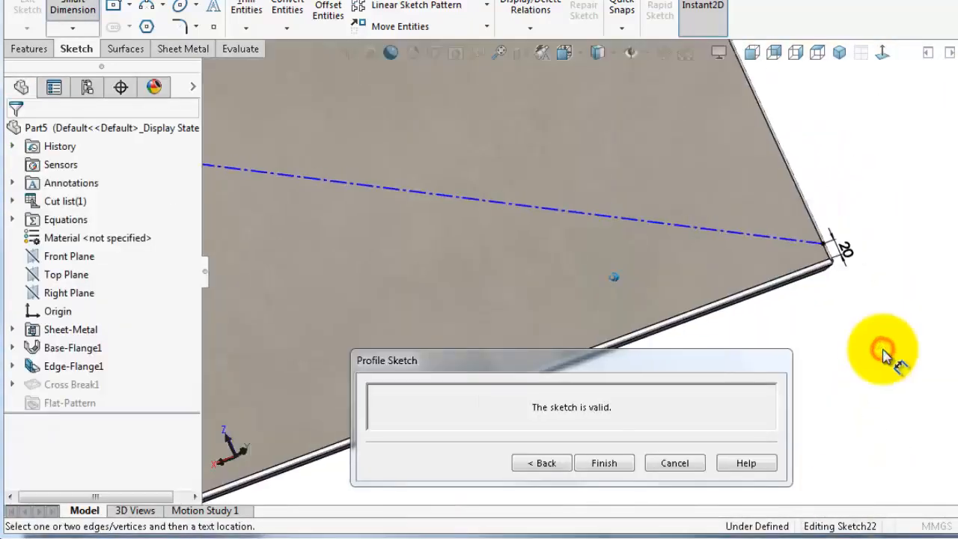
middle_drag(883, 353, 879, 321)
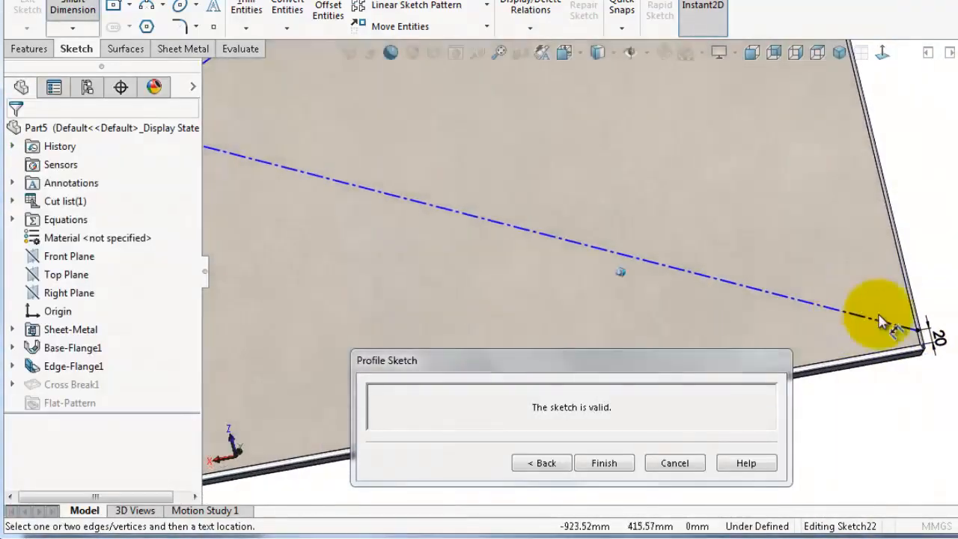
scroll(879, 321, up, 5)
middle_drag(277, 197, 235, 171)
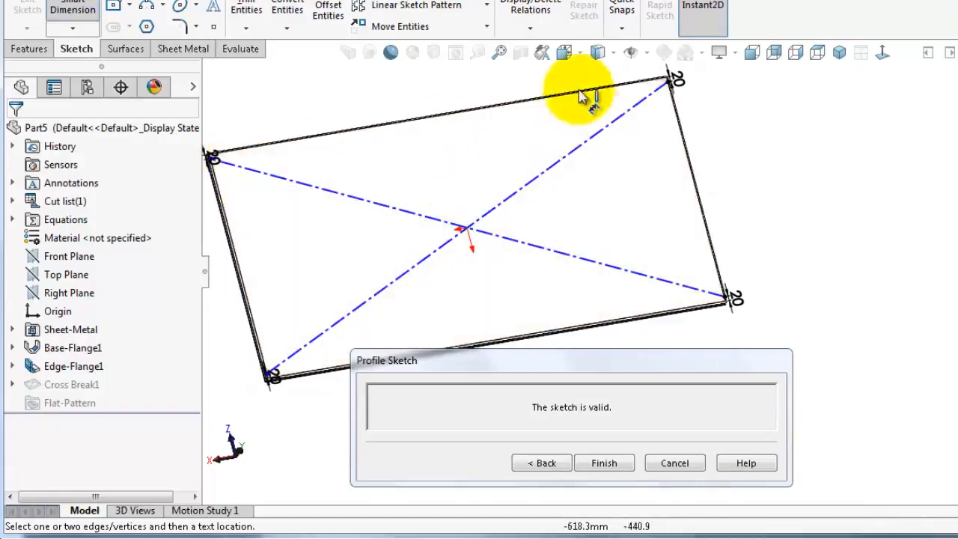
click(531, 29)
click(535, 85)
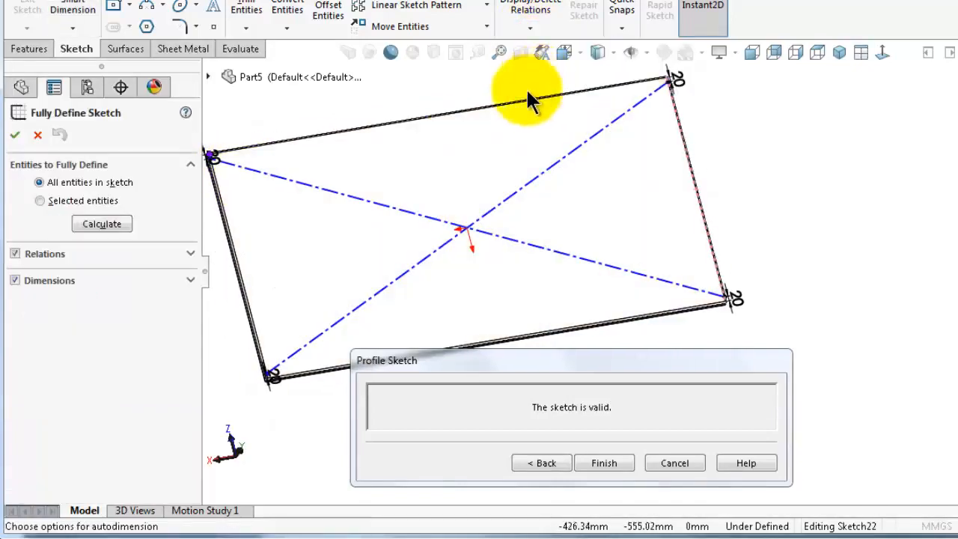
click(105, 223)
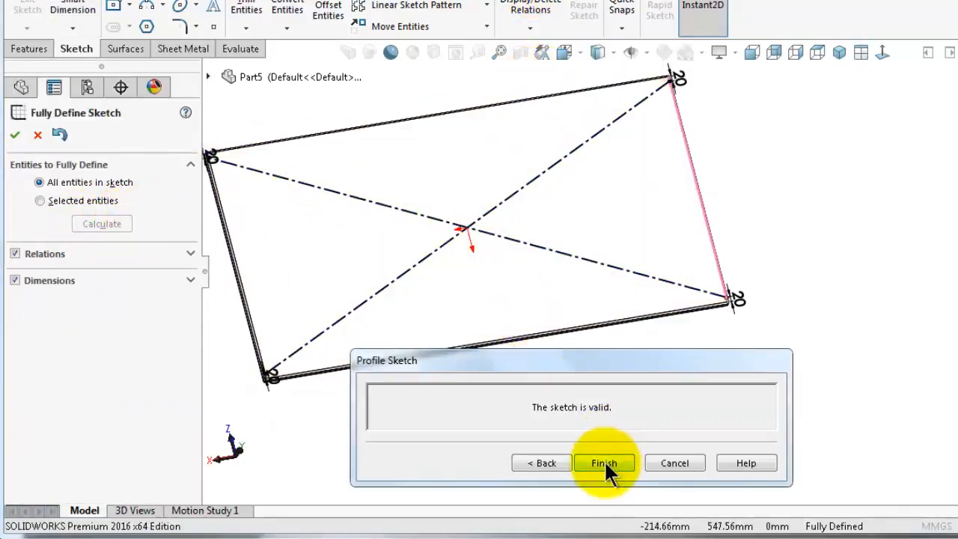
click(14, 135)
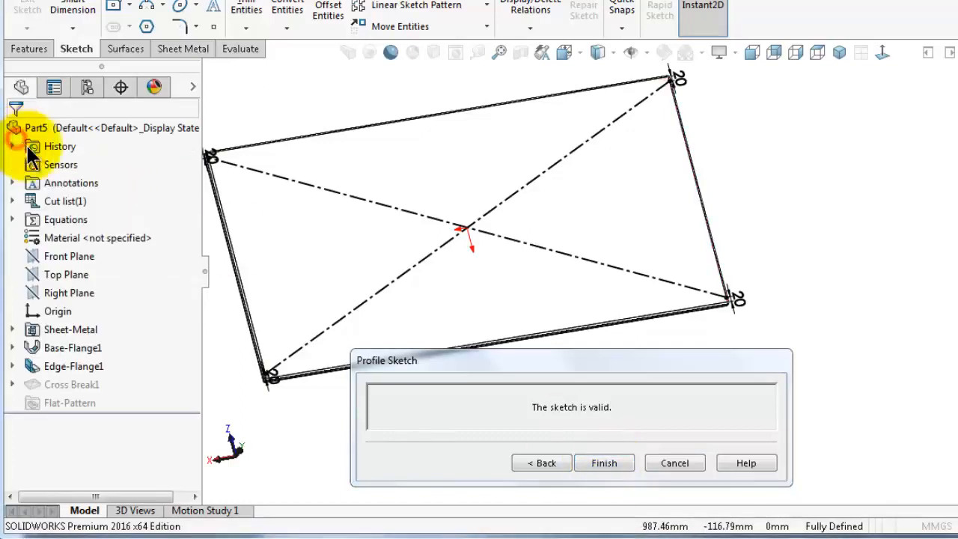
click(607, 465)
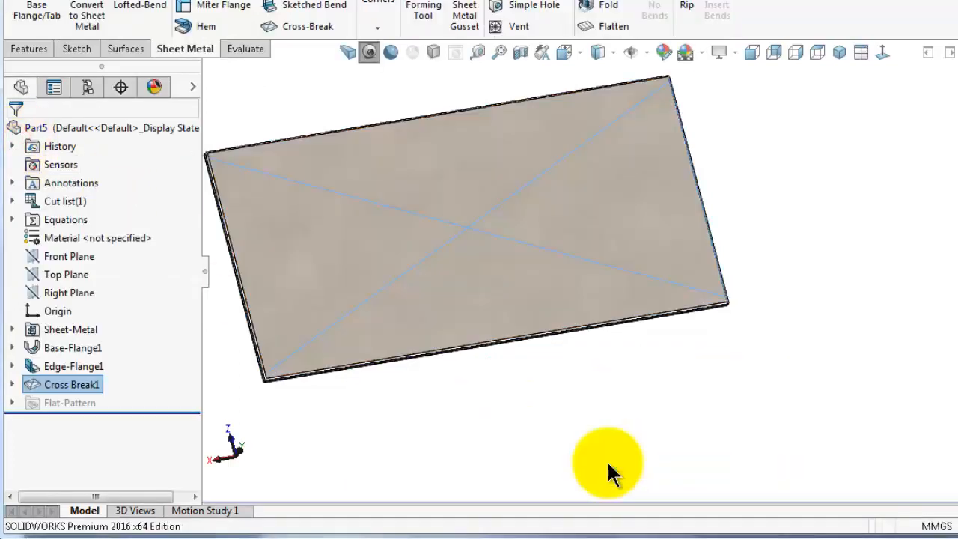
click(645, 380)
scroll(646, 380, down, 2)
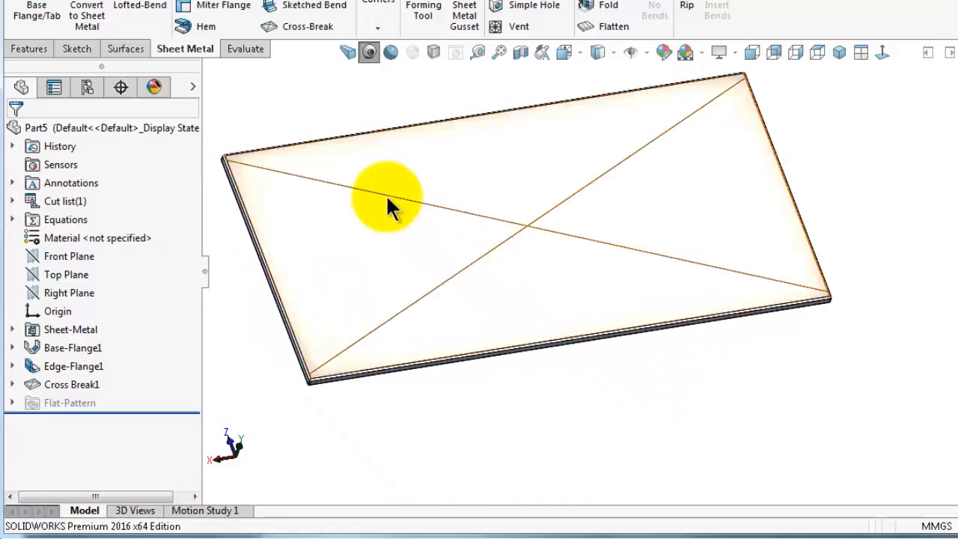
middle_drag(818, 305, 792, 328)
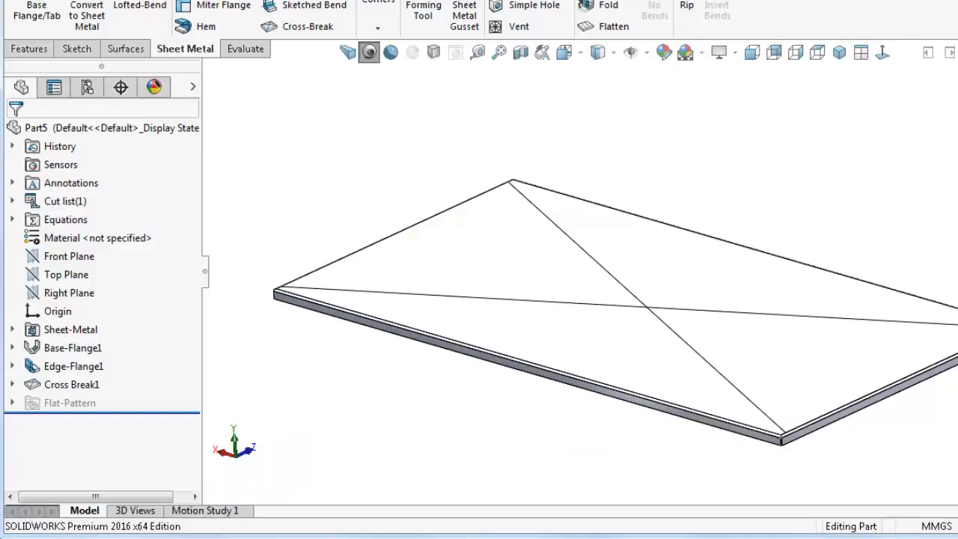
Create a new part and start a sketch on the Top Plane
key(ctrl+n)
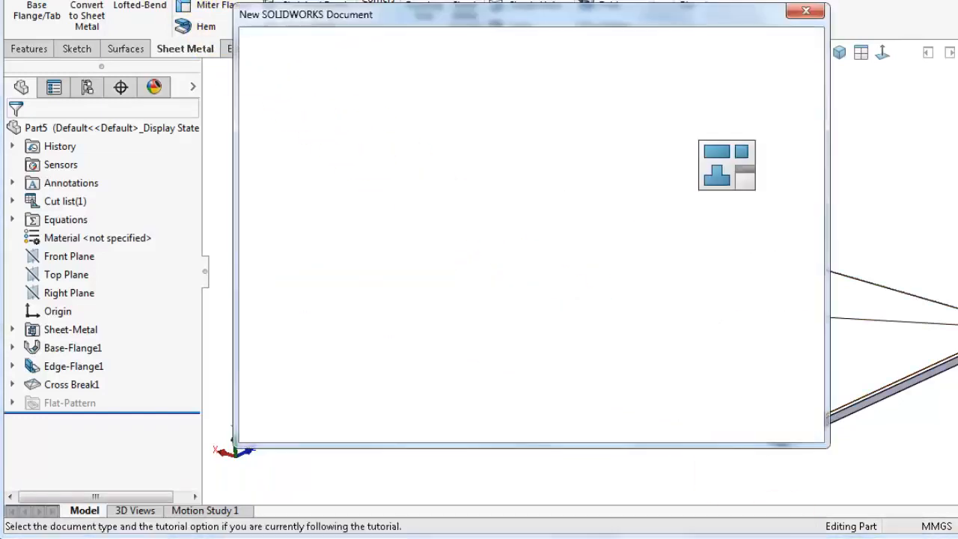
click(611, 408)
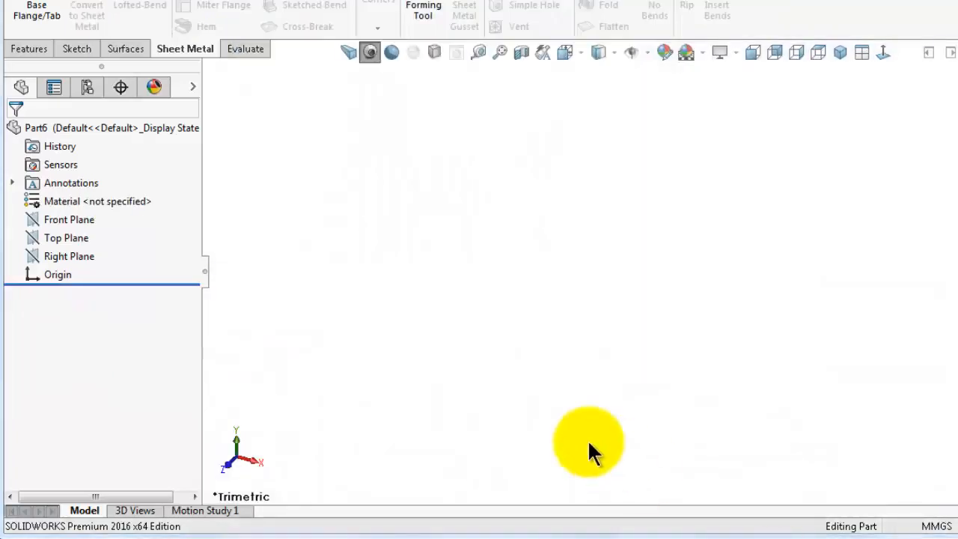
click(75, 240)
click(87, 220)
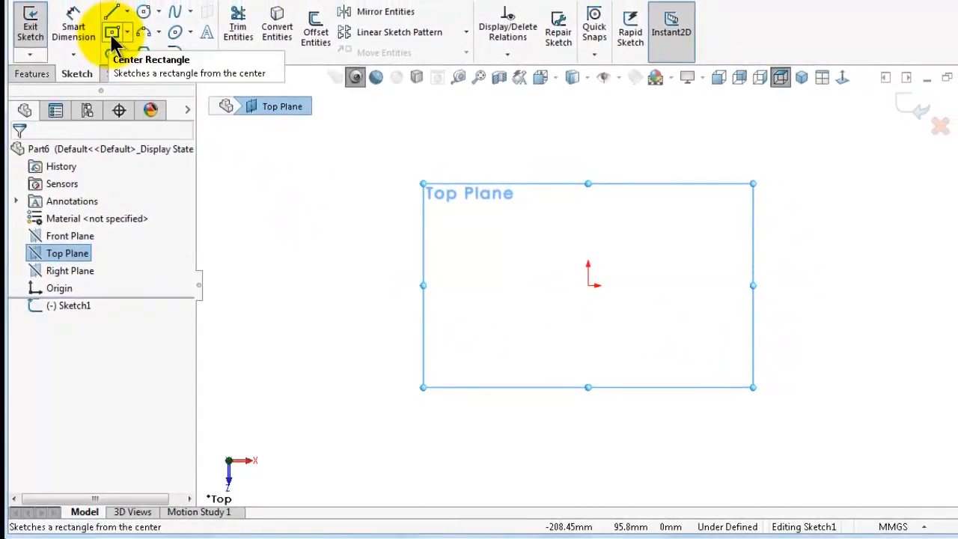
Sketch a corner rectangle from the origin, about 103 × 52 mm
click(127, 20)
click(150, 53)
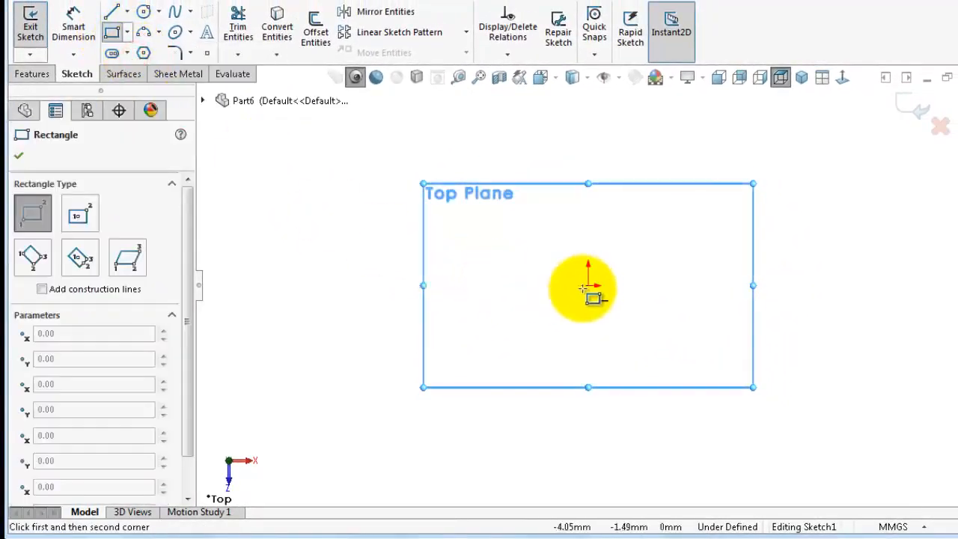
click(588, 284)
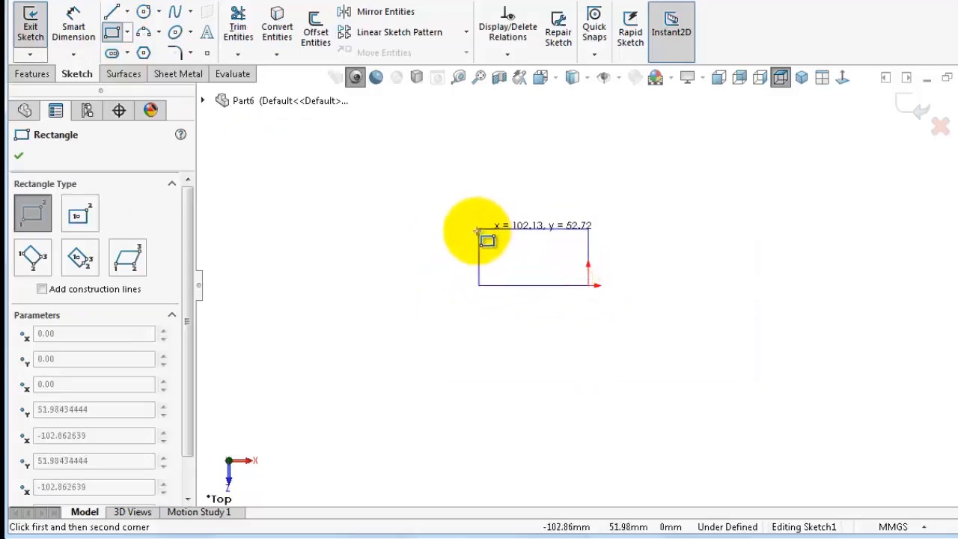
click(451, 165)
right_drag(378, 300, 373, 194)
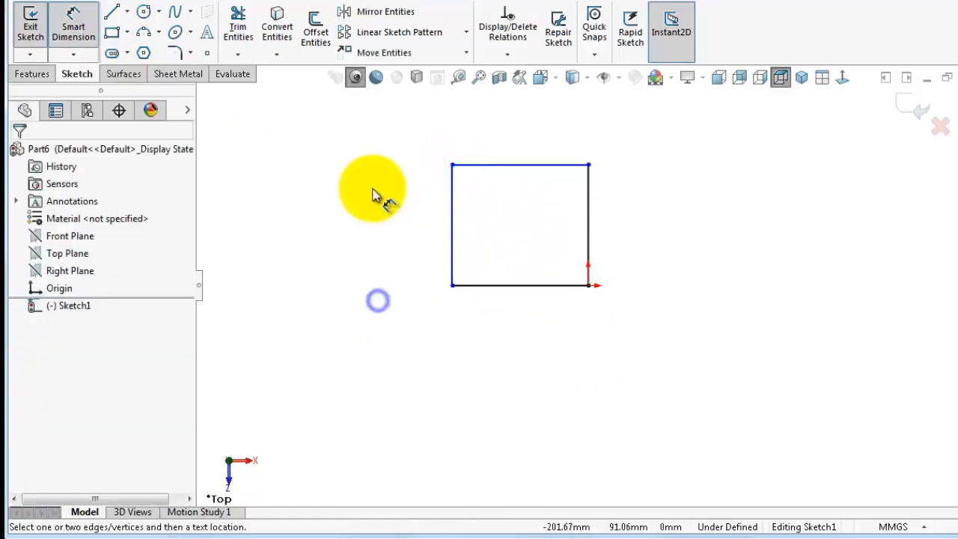
Dimension the rectangle's left edge as 1000 mm
click(451, 212)
click(410, 212)
text(1000)
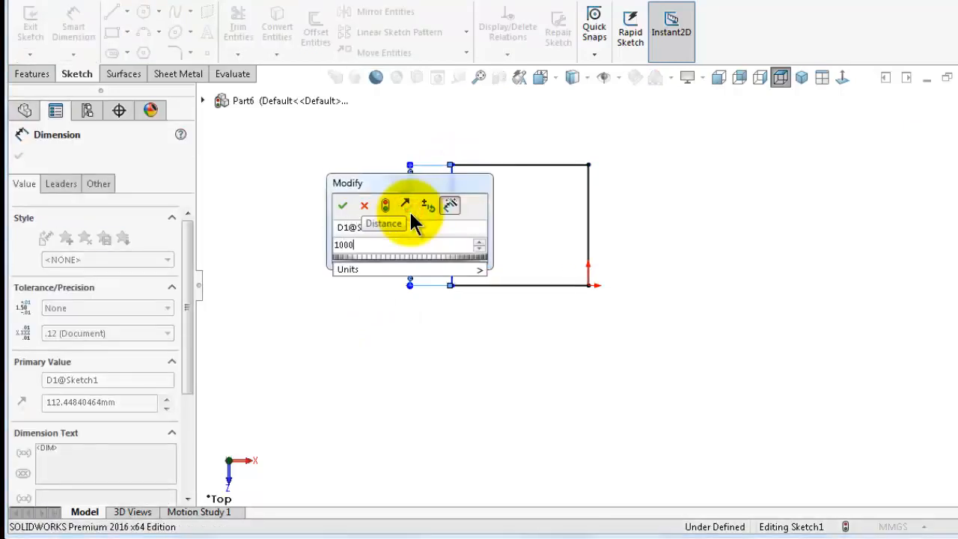
key(Return)
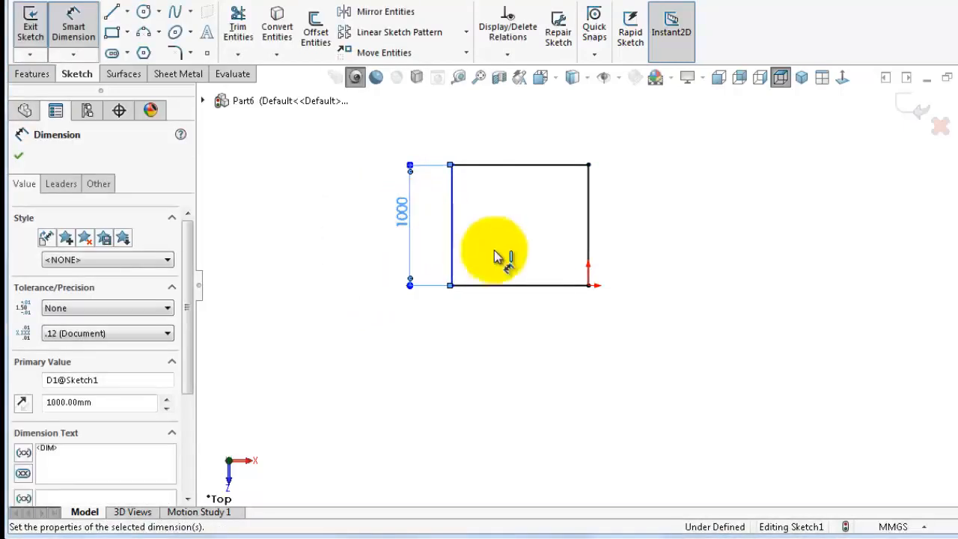
Make the rectangle's bottom and left edges equal to form a square
click(508, 323)
key(Escape)
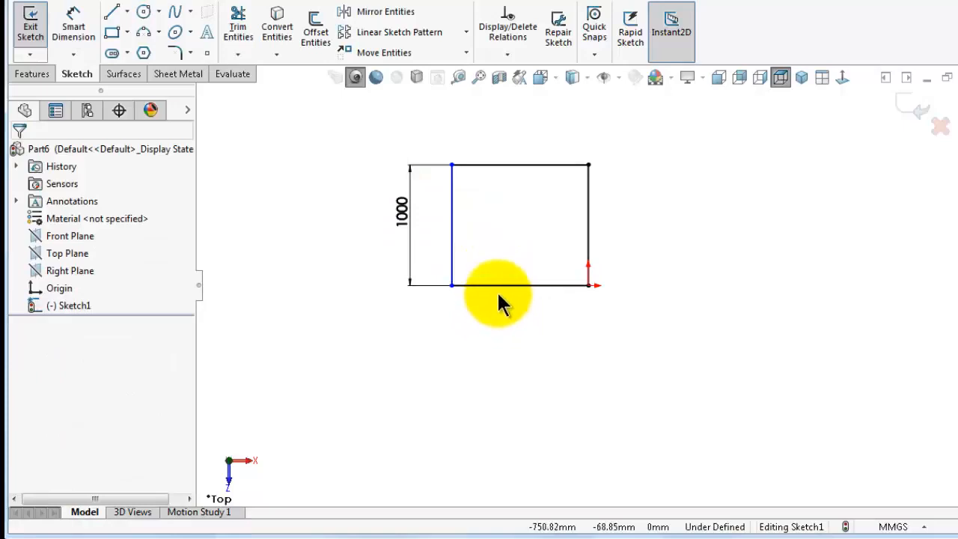
click(498, 289)
ctrl+click(452, 258)
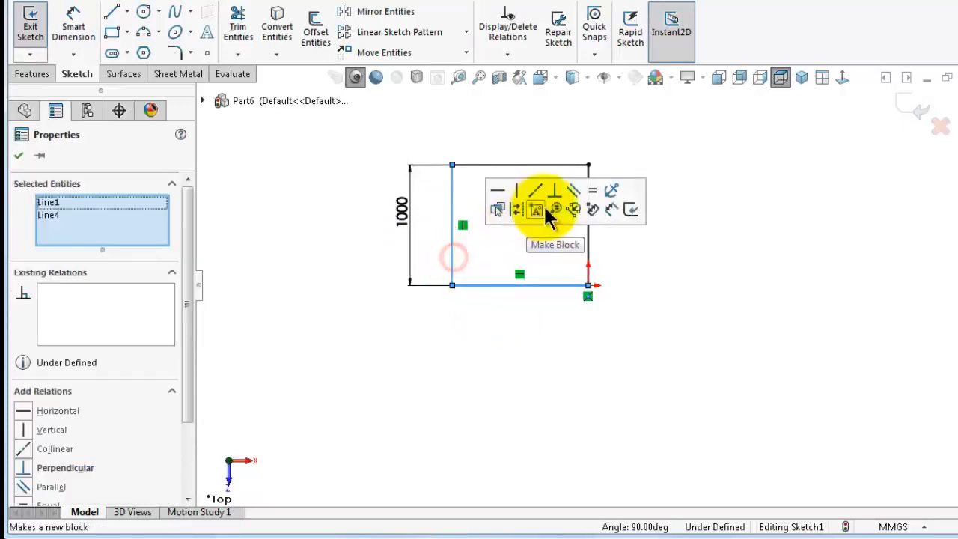
click(586, 183)
click(750, 159)
scroll(599, 172, down, 5)
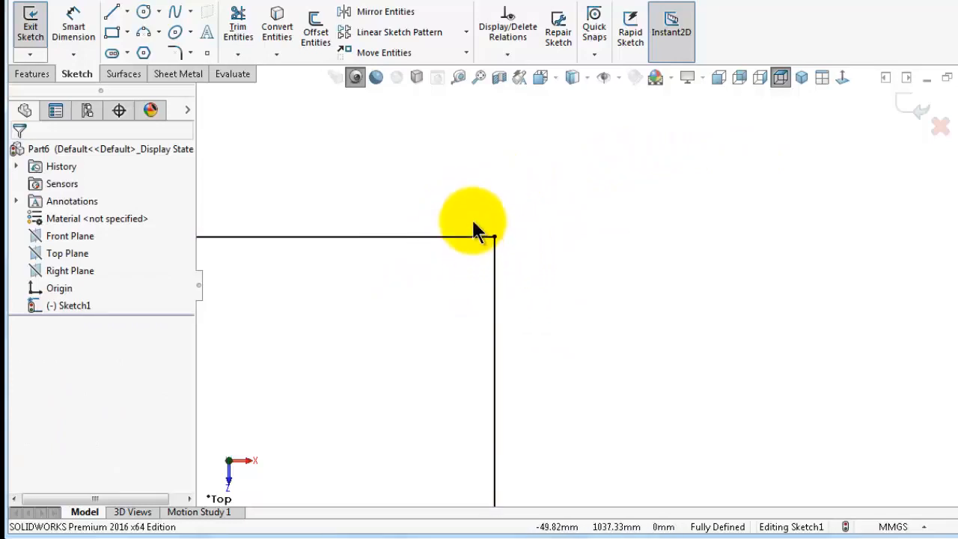
Sketch a small rectangle about 64 × 93 mm overlapping the square's top-right corner
click(111, 33)
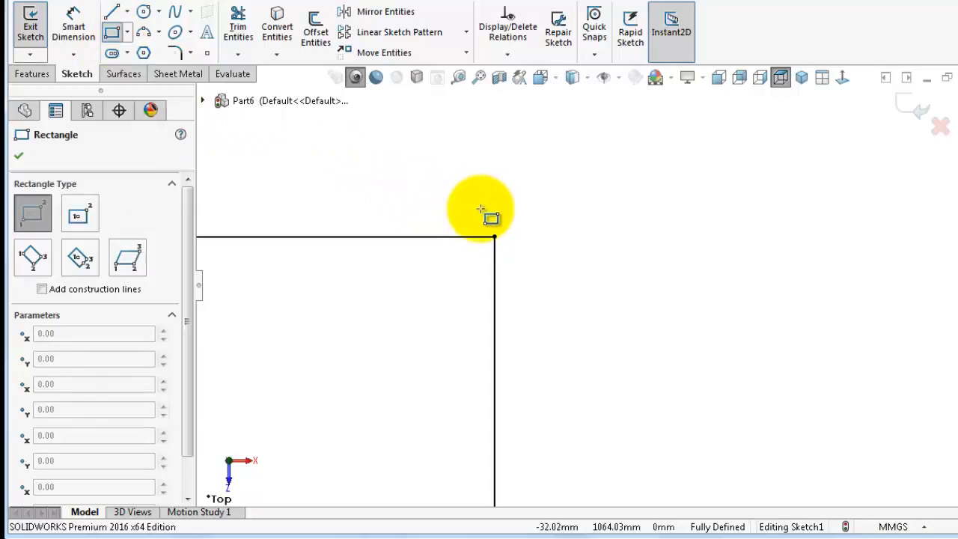
click(480, 210)
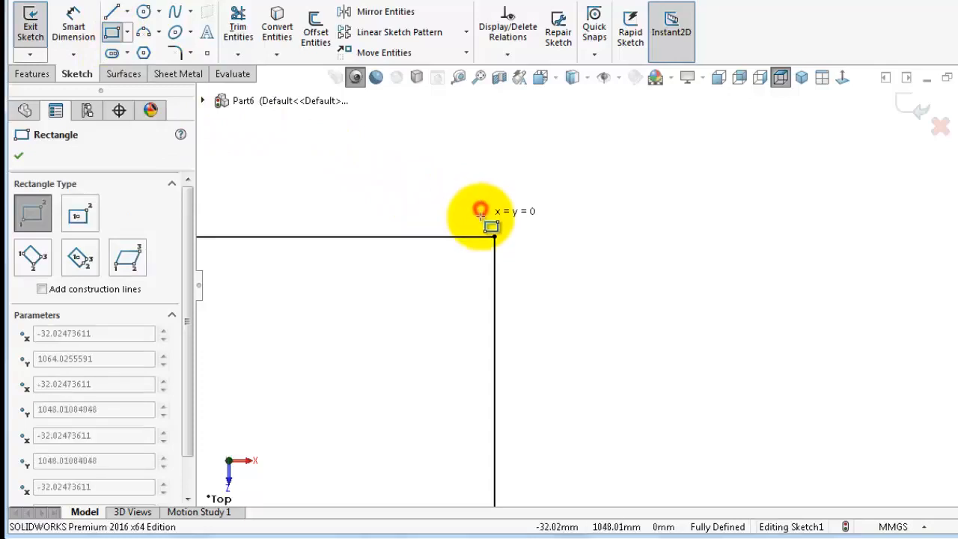
click(509, 249)
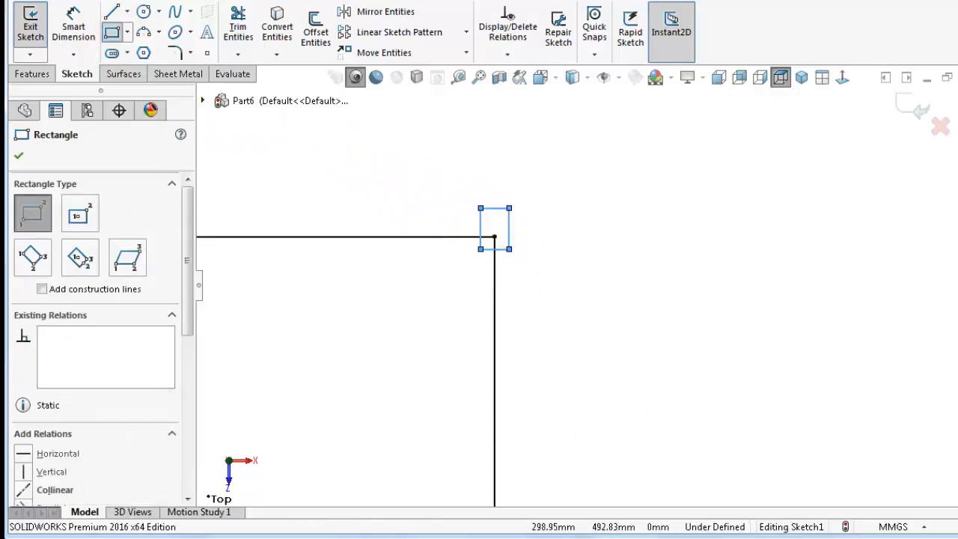
click(596, 299)
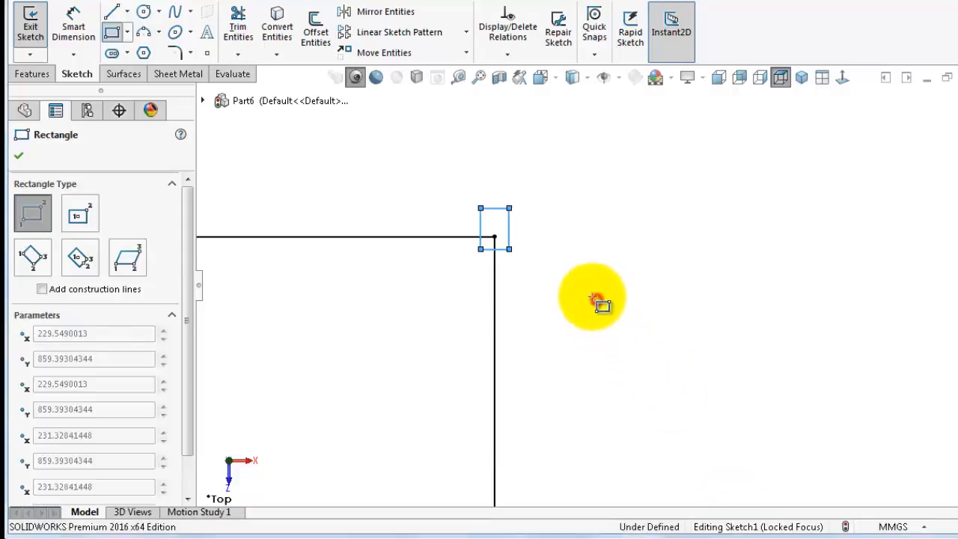
key(Escape)
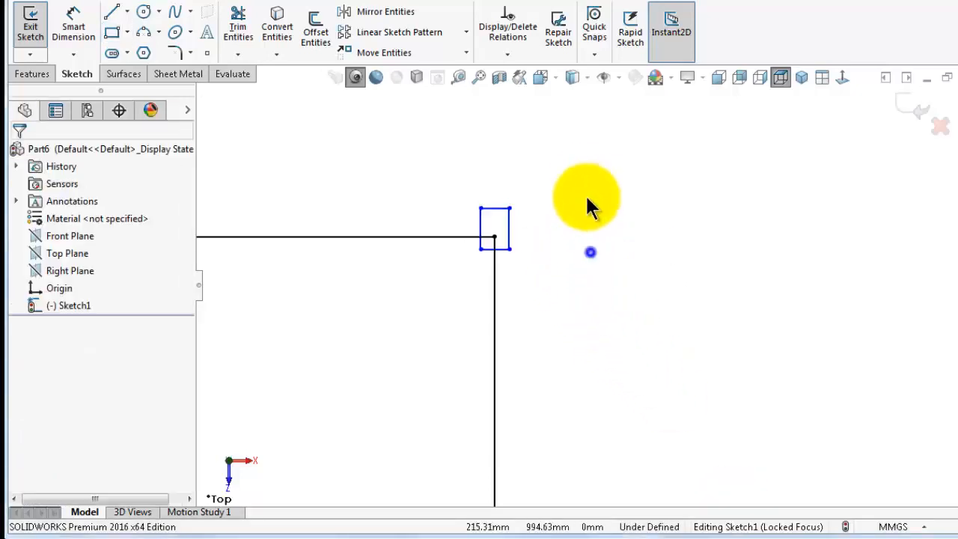
Dimension the small rectangle's left edge 5 mm from the square's right edge
key(d)
scroll(516, 224, down, 2)
click(488, 292)
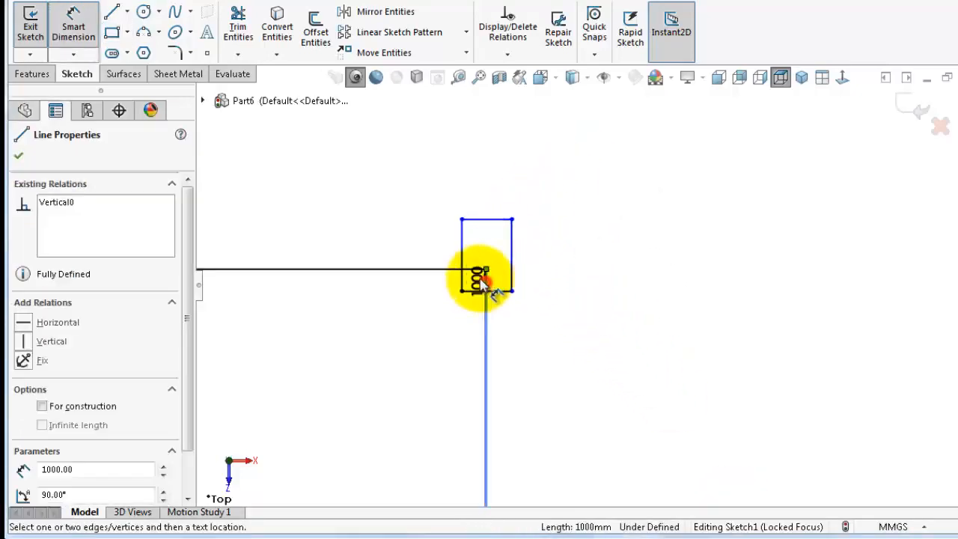
click(462, 275)
click(468, 186)
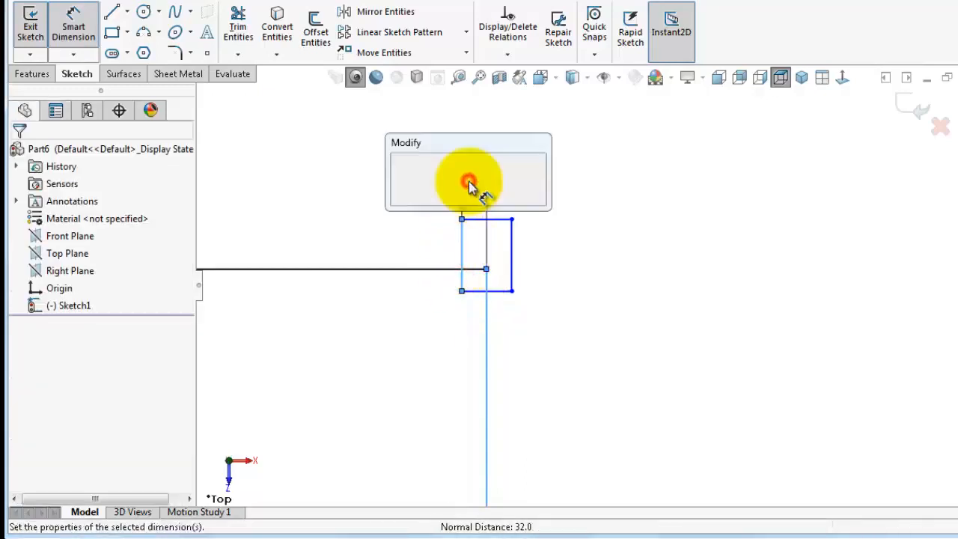
text(5)
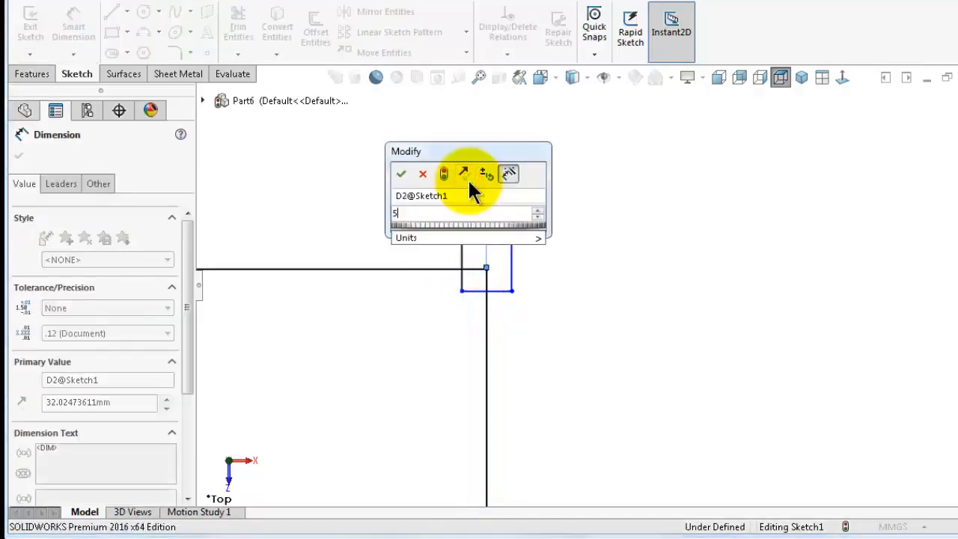
key(Return)
scroll(631, 289, down, 2)
scroll(407, 225, down, 3)
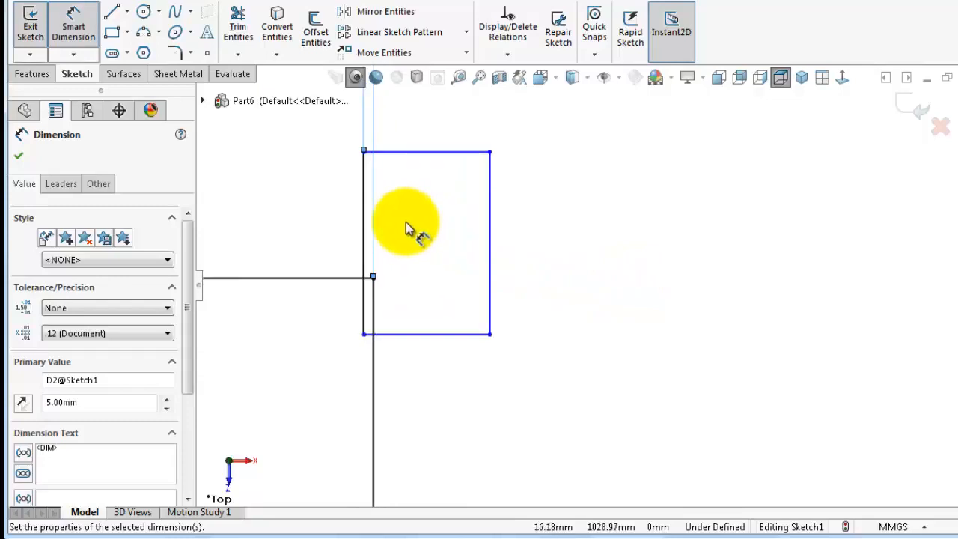
Dimension the small rectangle's bottom edge 5 mm below the square's top edge
click(404, 428)
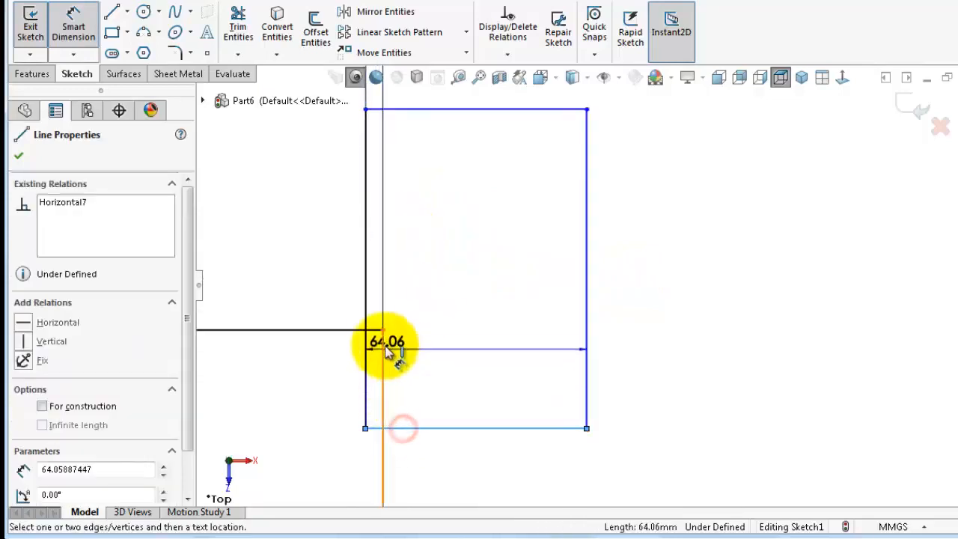
click(372, 329)
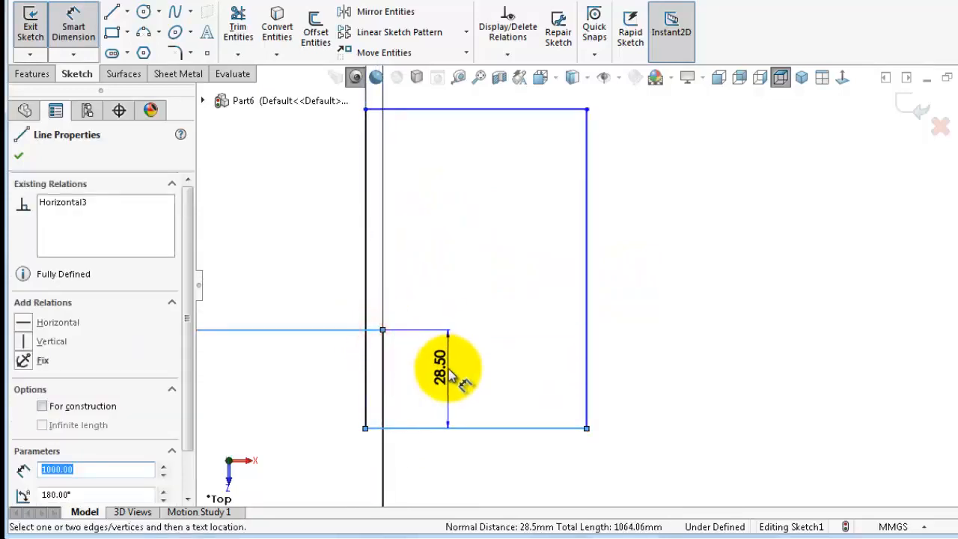
click(449, 368)
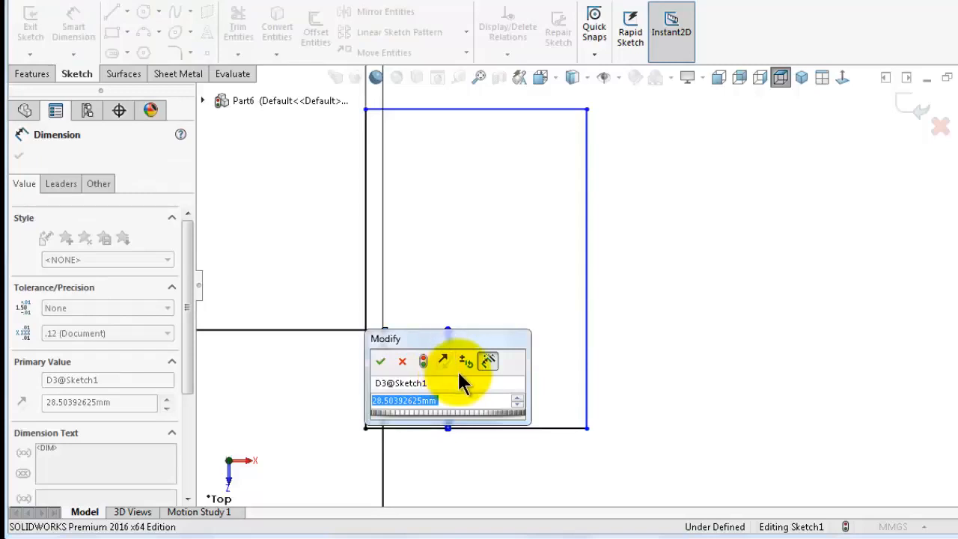
text(2)
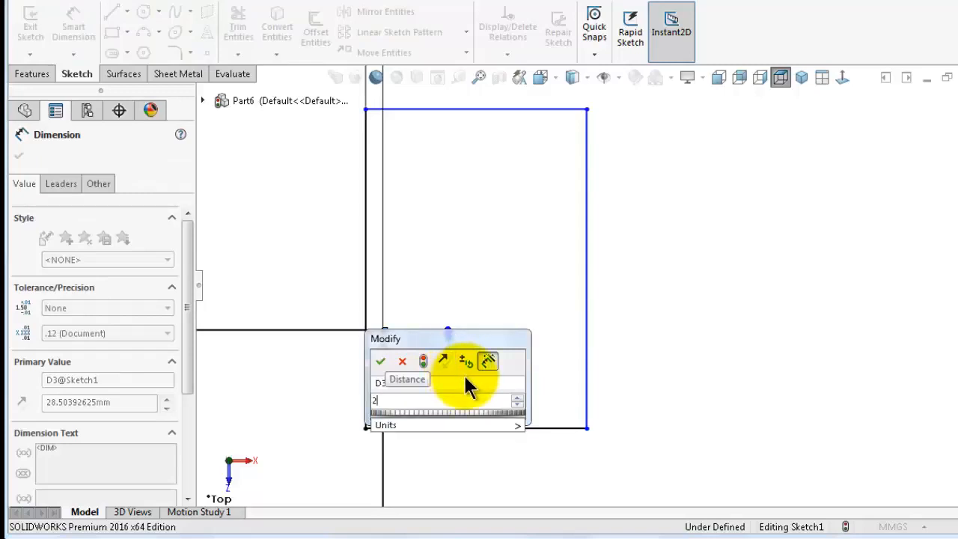
key(BackSpace)
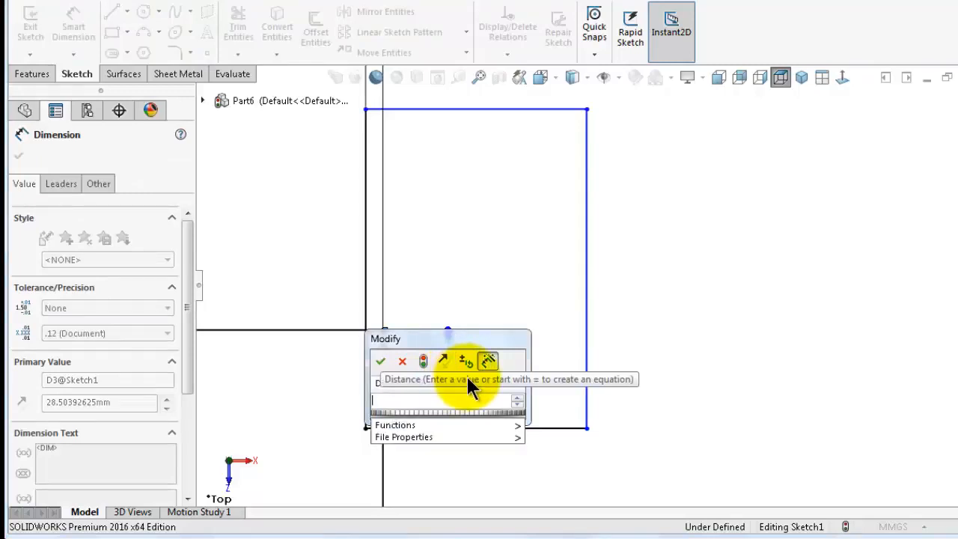
text(5)
key(Return)
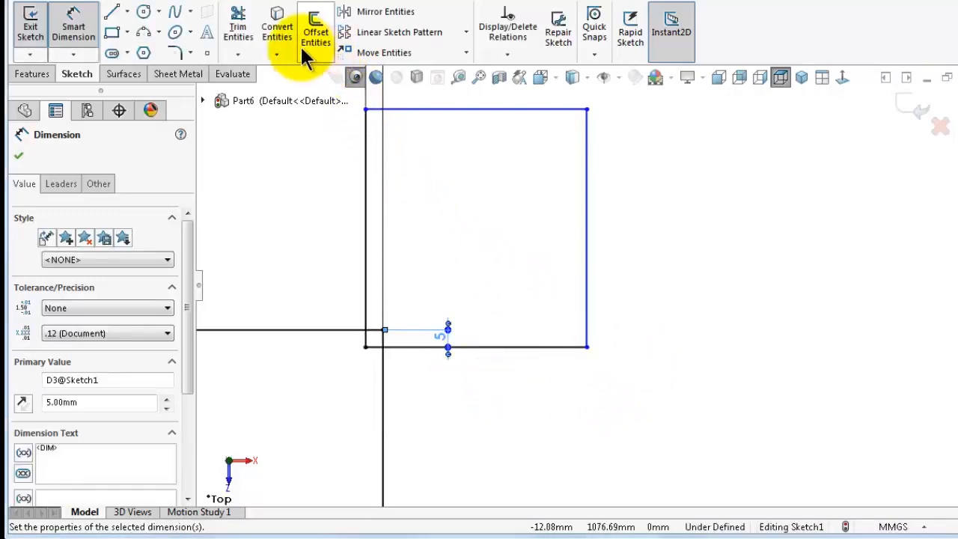
Power-trim away the small rectangle and the square's corner, leaving an open gap at that corner
click(237, 29)
drag(250, 167, 532, 433)
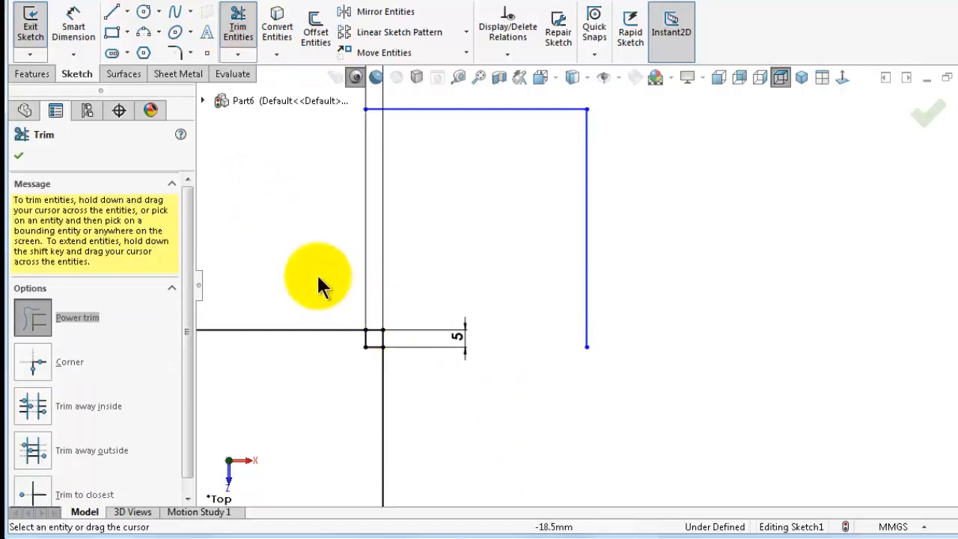
mouse_move(302, 249)
mouse_down()
mouse_move(382, 341)
mouse_move(498, 374)
mouse_up()
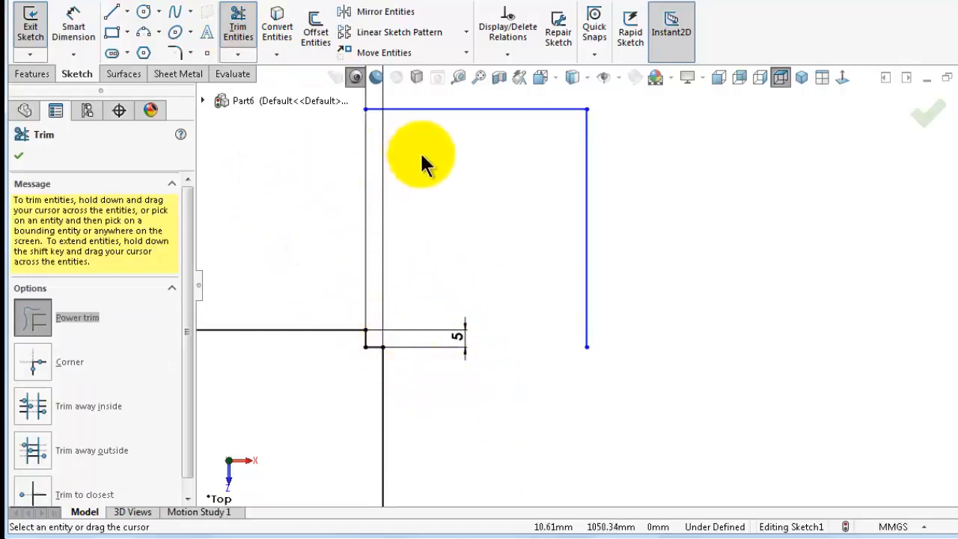
drag(494, 186, 510, 96)
drag(494, 167, 705, 222)
scroll(586, 260, up, 4)
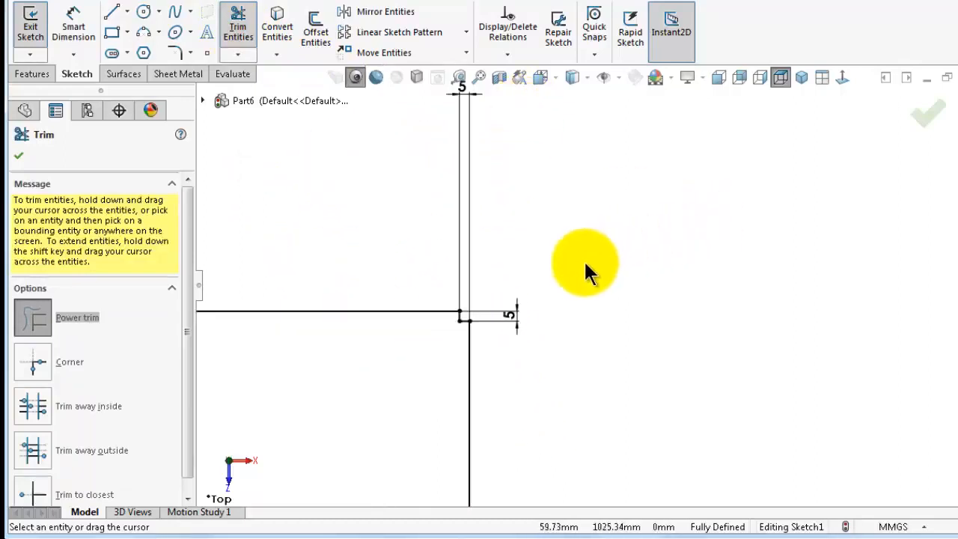
scroll(546, 283, down, 8)
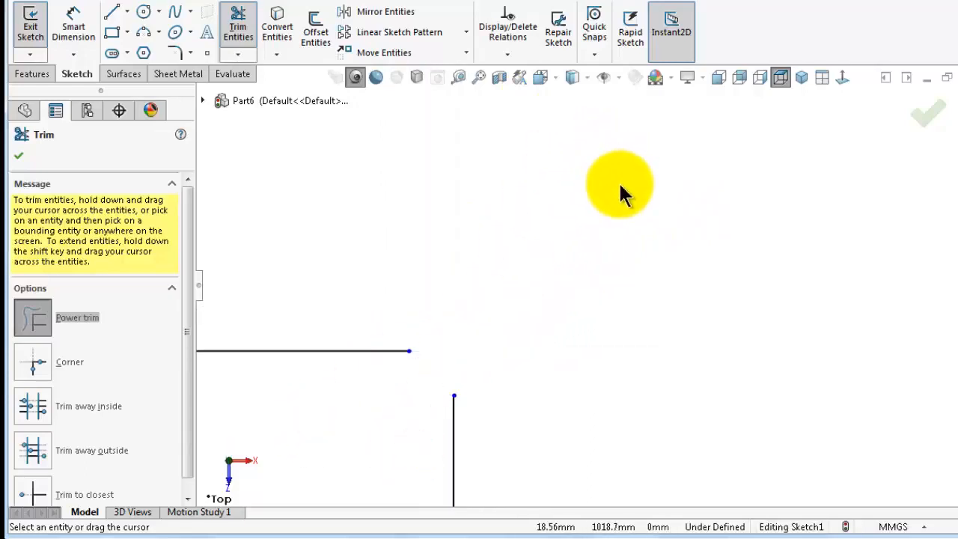
scroll(618, 181, up, 1)
Close the Trim command and fully define the sketch for all entities
click(508, 53)
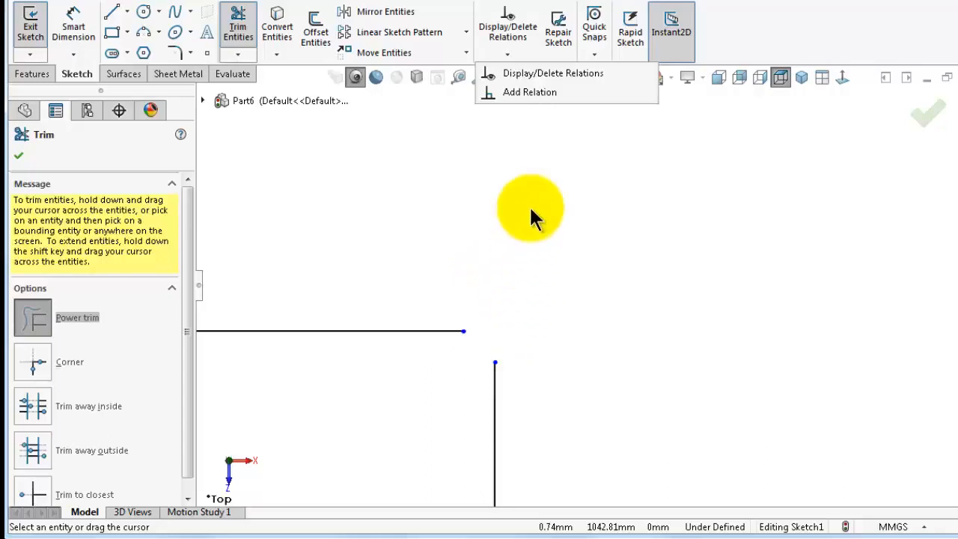
click(929, 116)
click(508, 54)
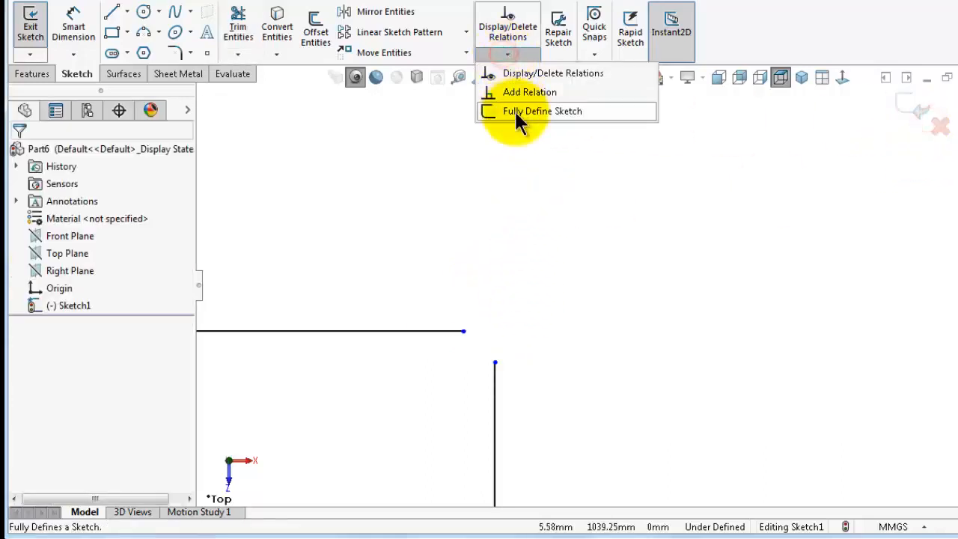
click(515, 111)
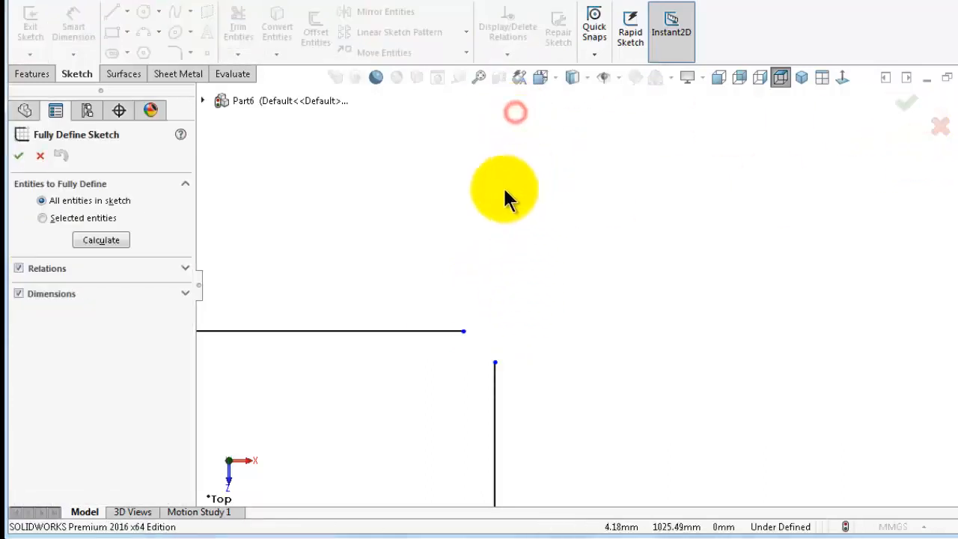
click(18, 157)
Create a sheet metal base flange from the open sketch with a Blind depth of 1500 mm
scroll(458, 336, up, 10)
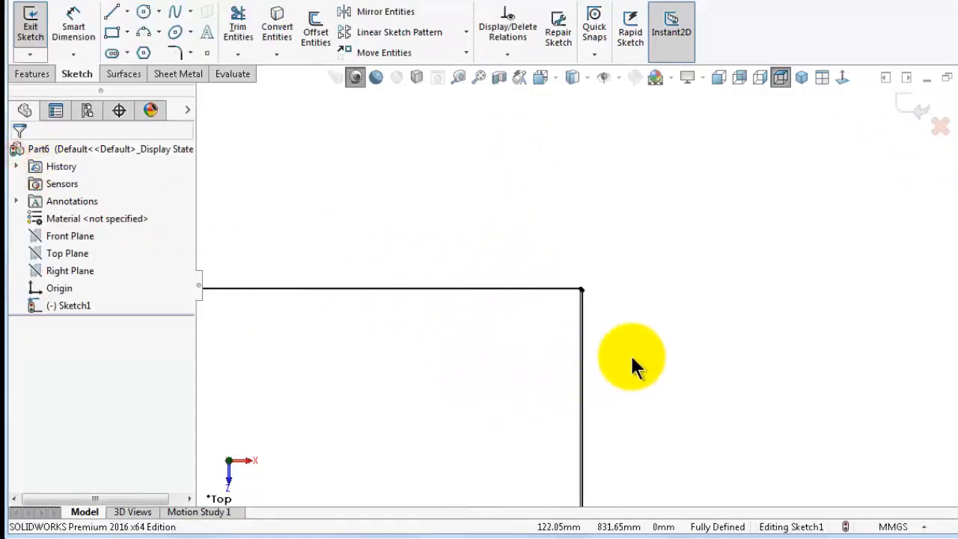
key(ctrl+7)
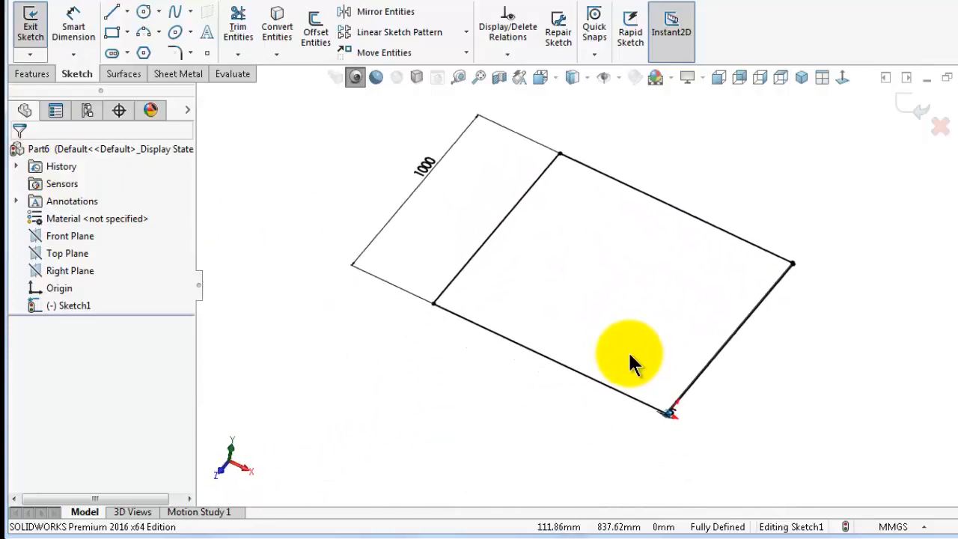
click(174, 73)
click(55, 39)
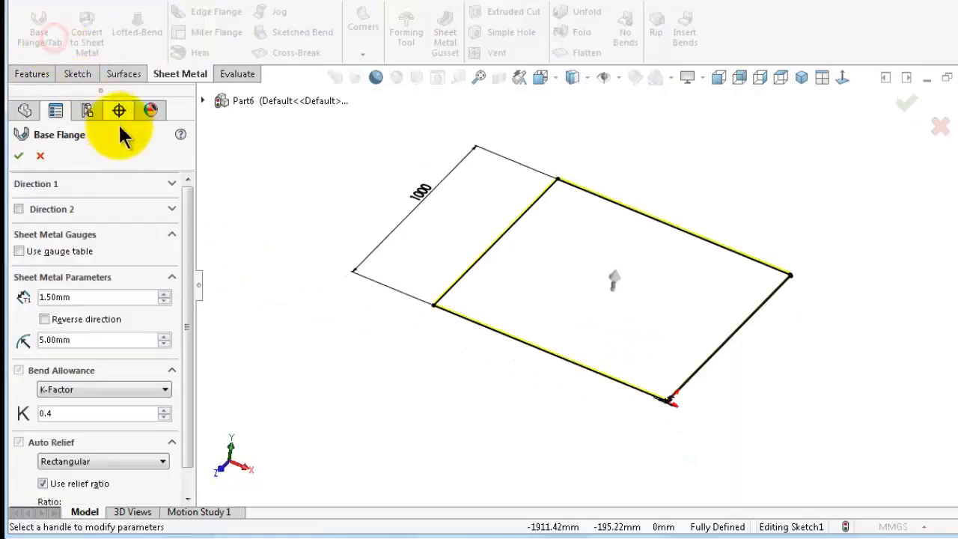
drag(193, 220, 186, 244)
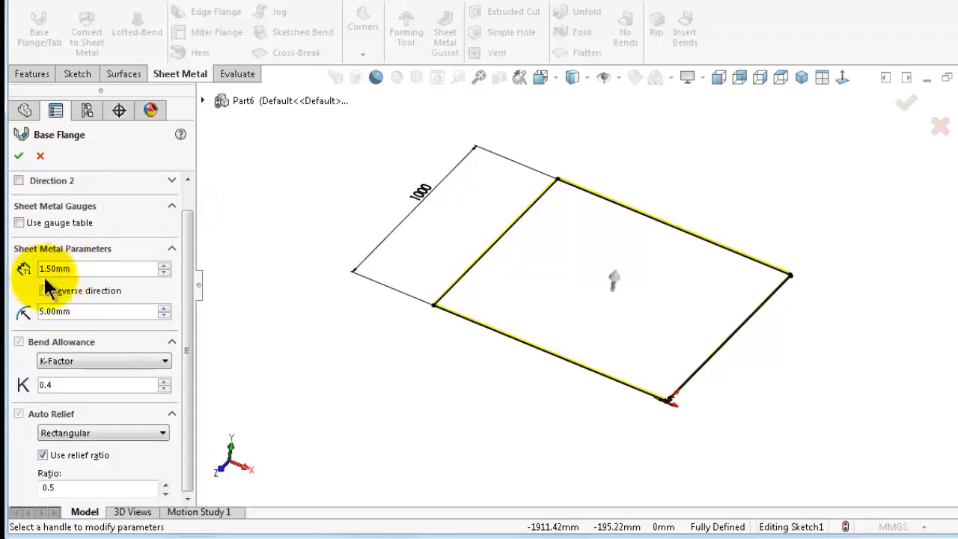
drag(190, 319, 186, 217)
click(170, 183)
double_click(124, 229)
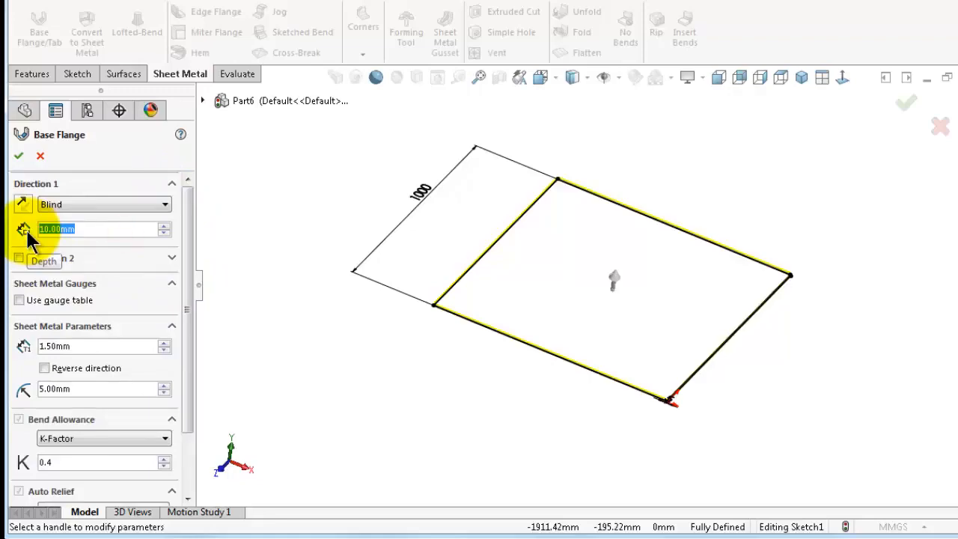
text(1500)
key(Return)
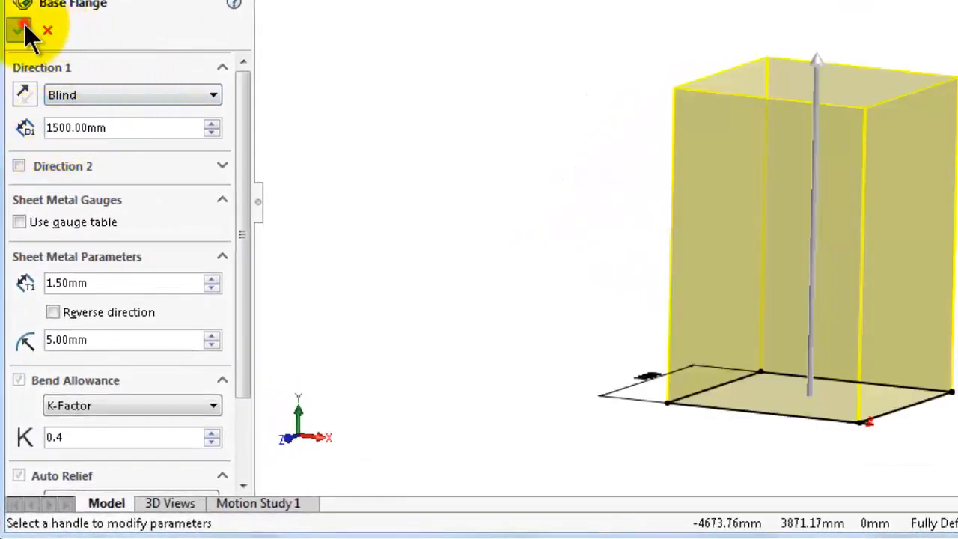
click(21, 30)
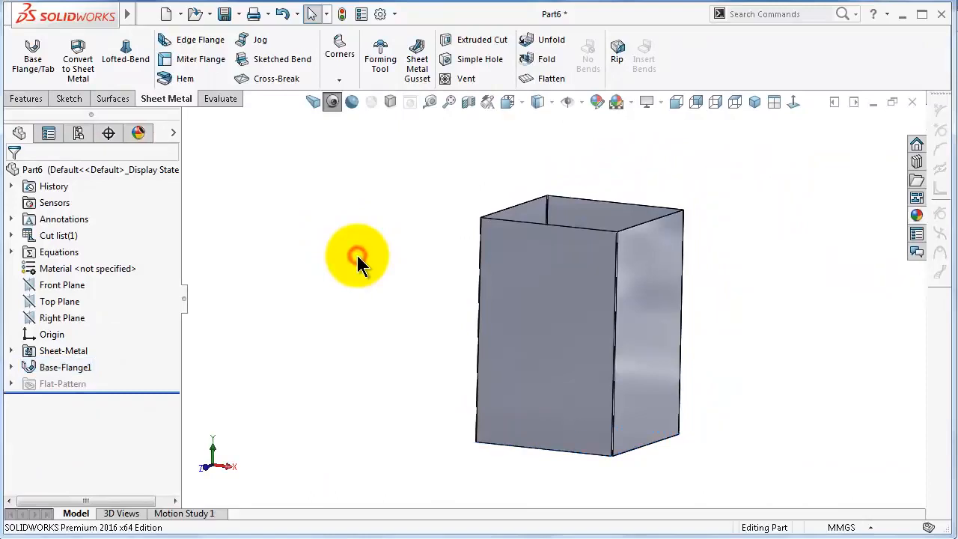
middle_drag(357, 255, 682, 481)
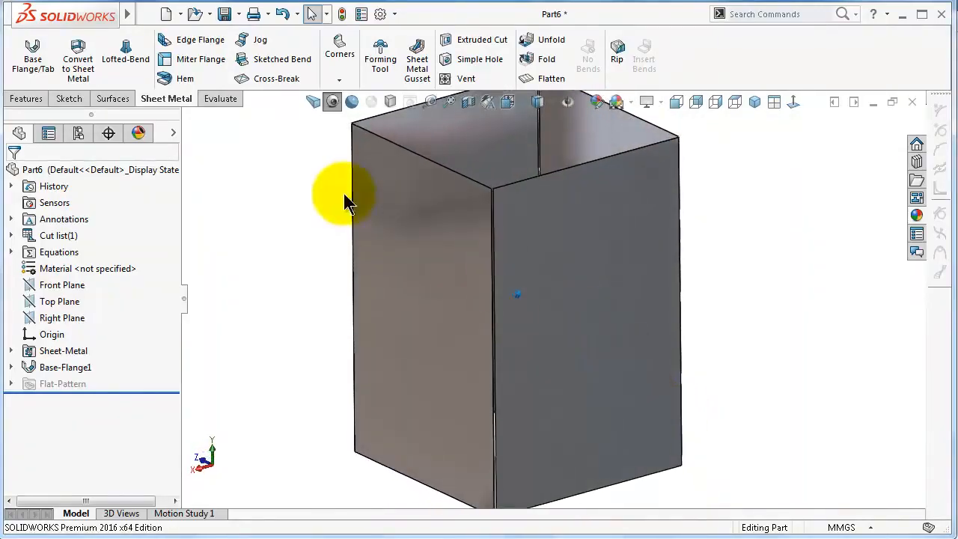
Insert a cross break on the left front face of the duct with a 165° break angle
click(274, 79)
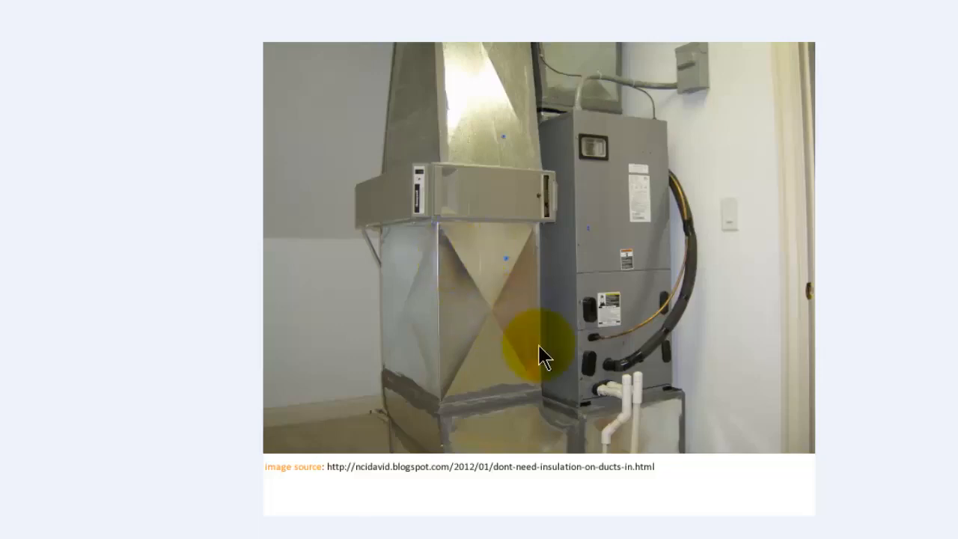
key(Right)
key(Right)
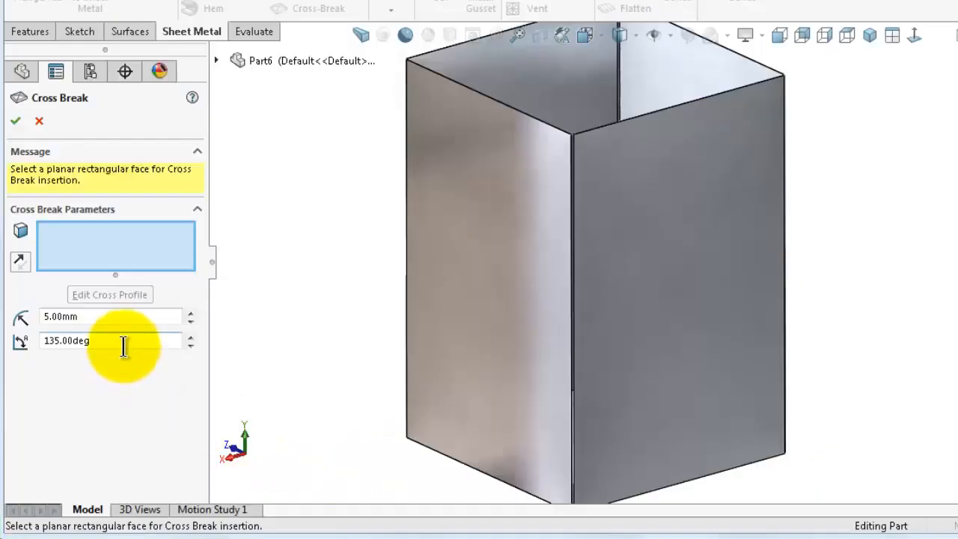
click(123, 341)
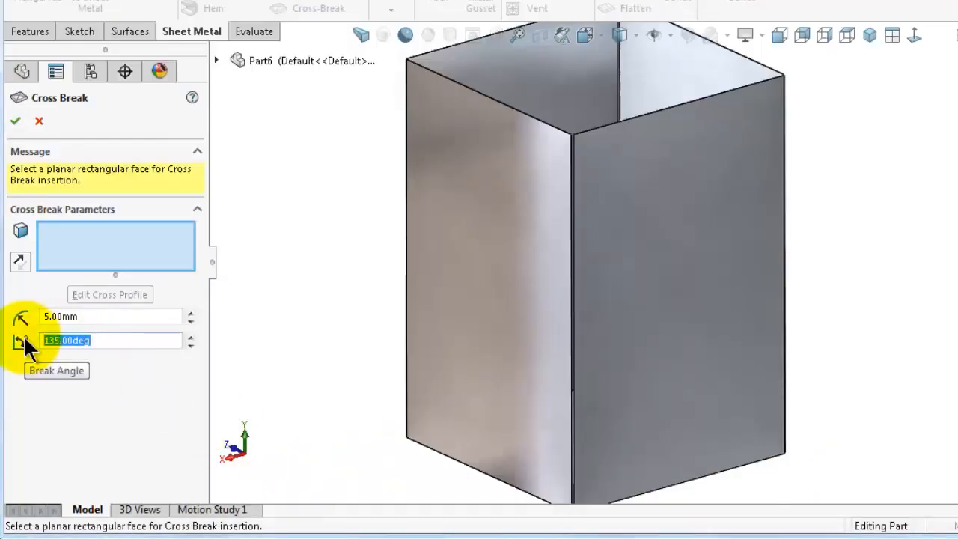
text(1)
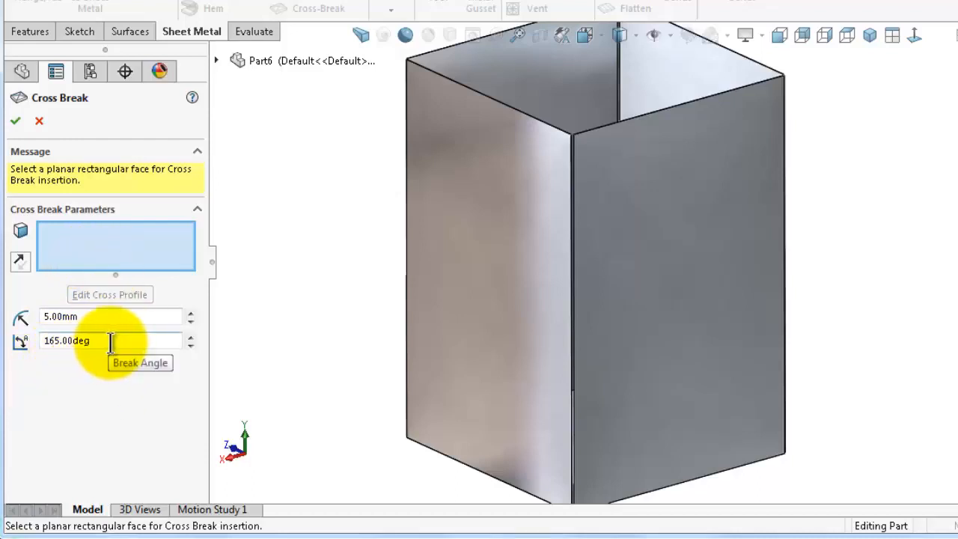
click(112, 251)
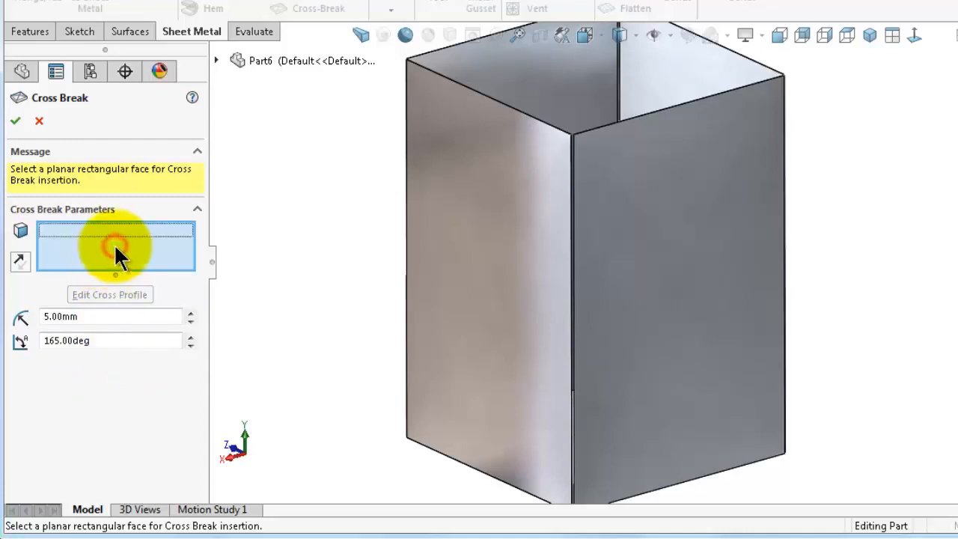
click(500, 253)
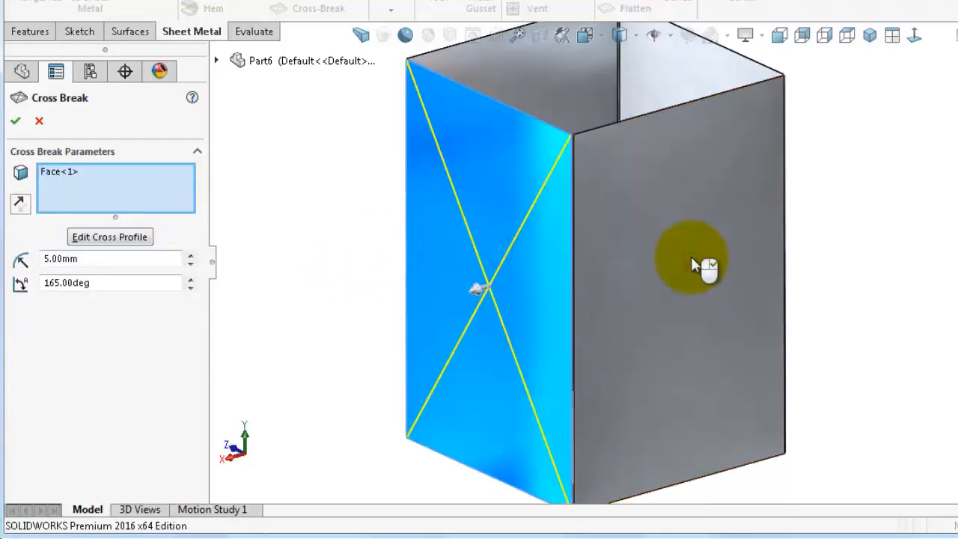
mouse_move(692, 257)
middle_down()
mouse_move(681, 262)
mouse_move(686, 277)
middle_up()
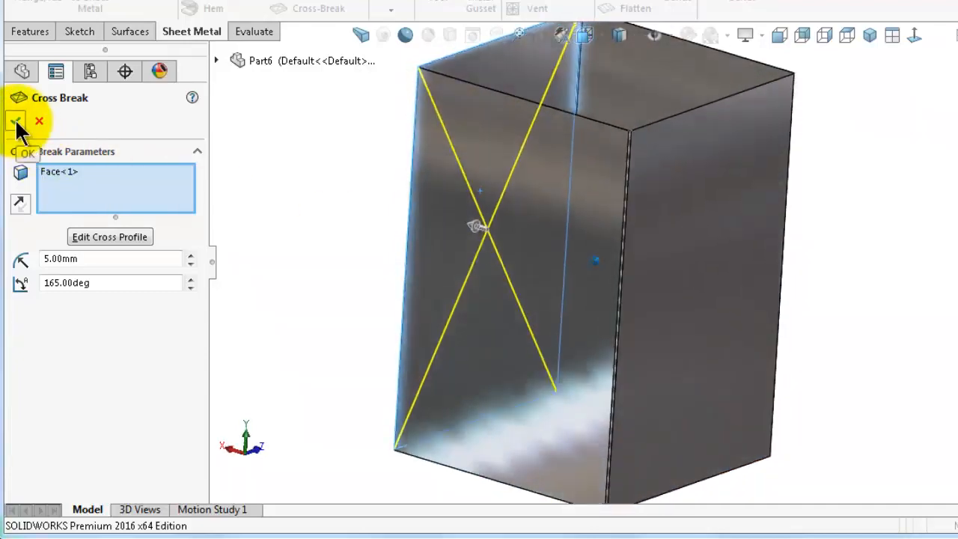
click(17, 123)
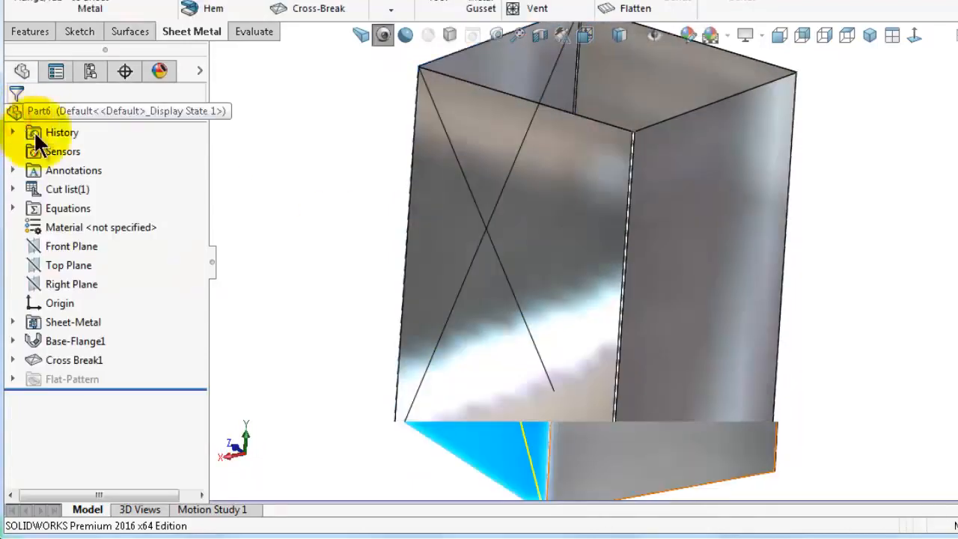
Create an edge flange on the open corner seam's edge with a Blind length of 30 mm
click(338, 196)
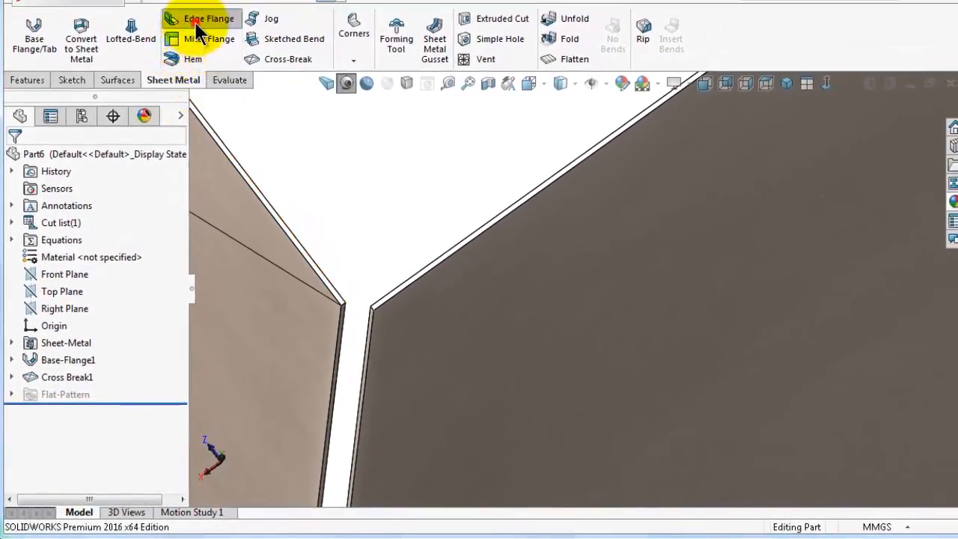
click(199, 22)
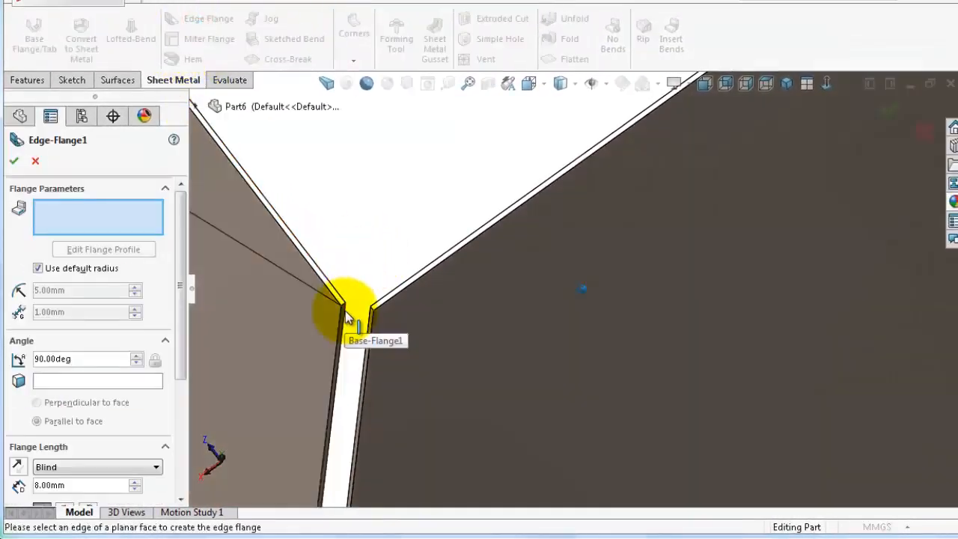
click(344, 313)
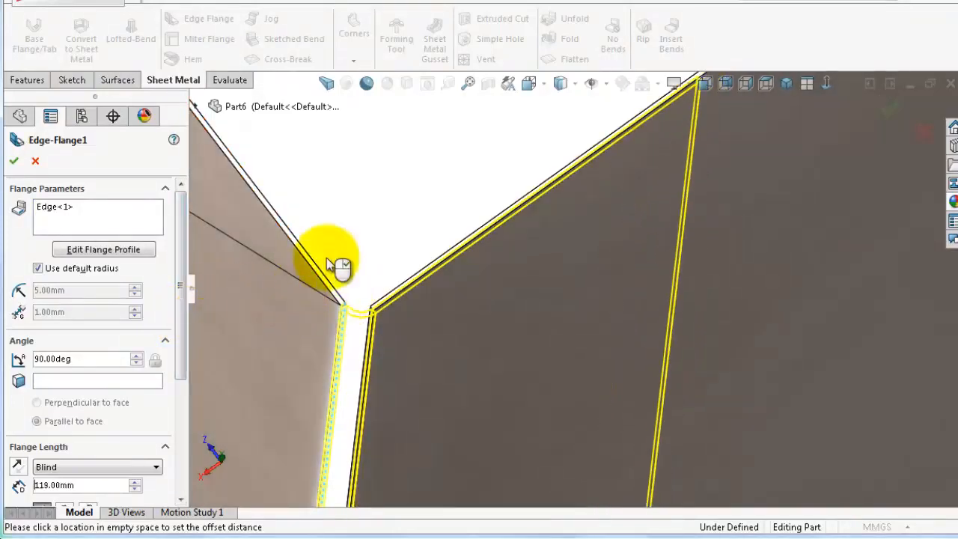
click(381, 222)
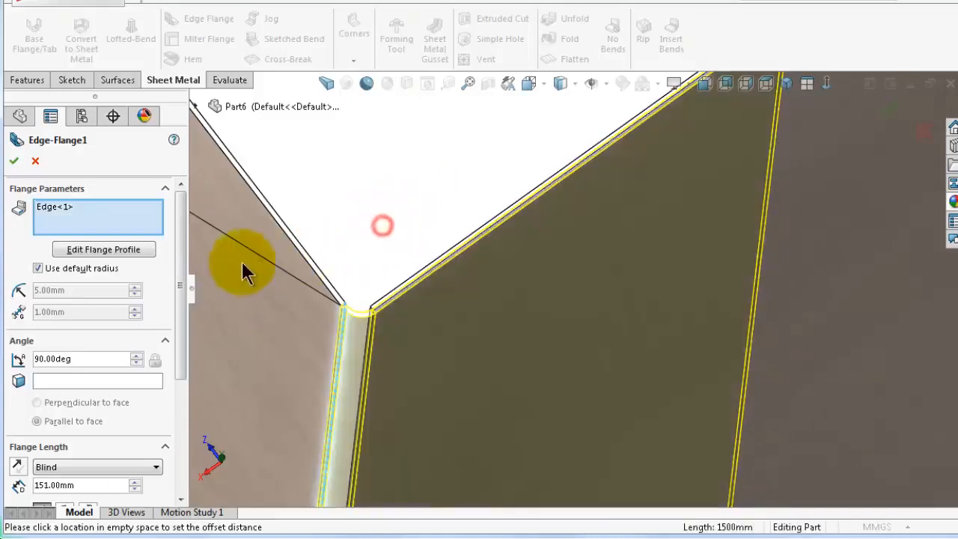
drag(180, 268, 171, 331)
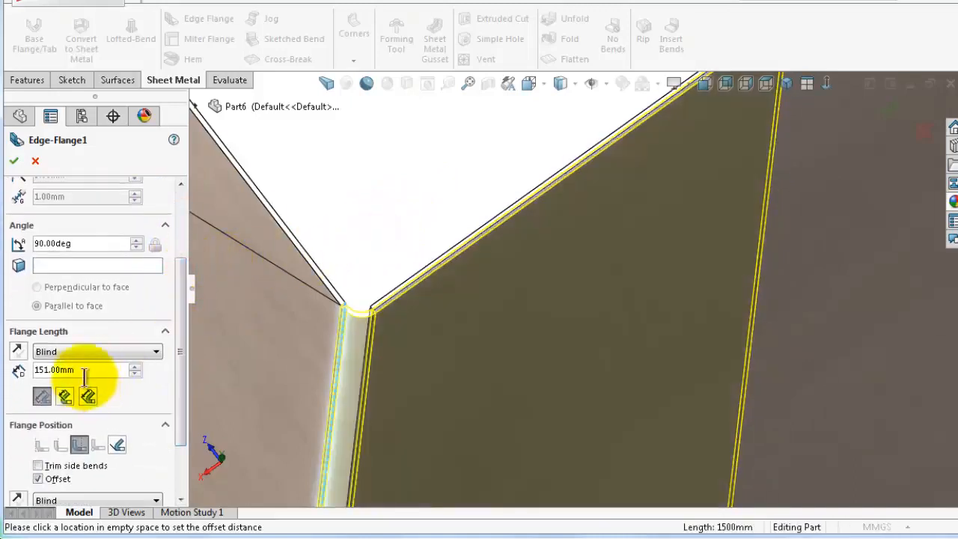
drag(84, 367, 37, 369)
text(30)
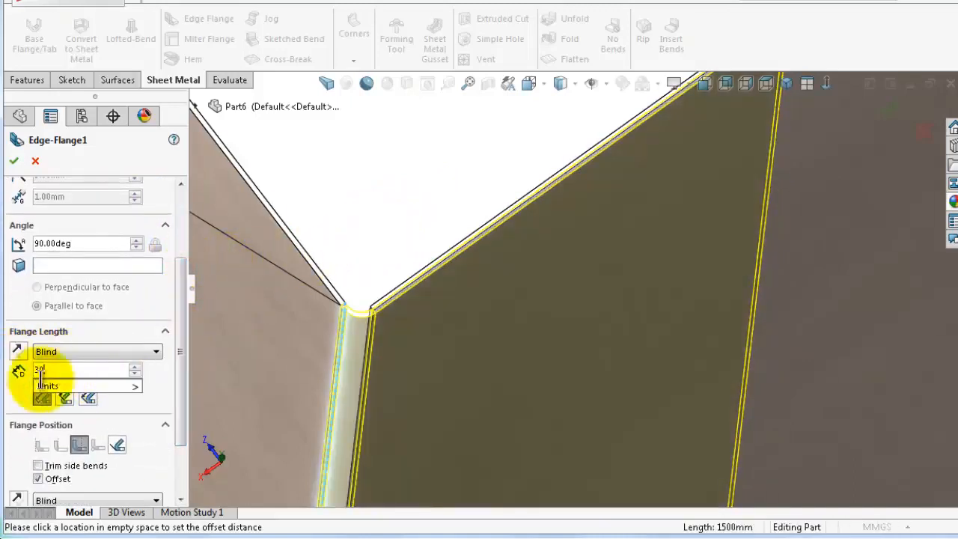
click(18, 386)
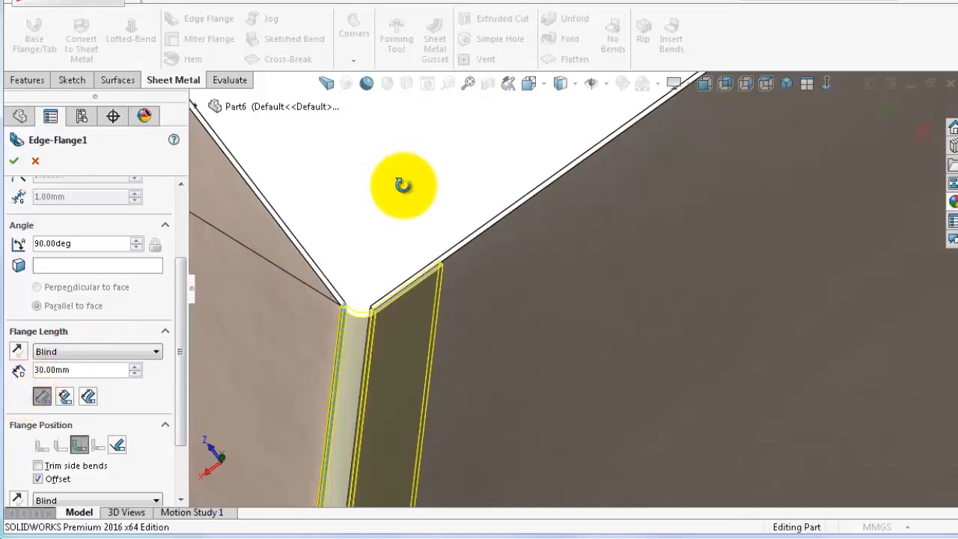
Enable the flange offset with a 2 mm offset distance and accept the edge flange
middle_drag(402, 185, 434, 217)
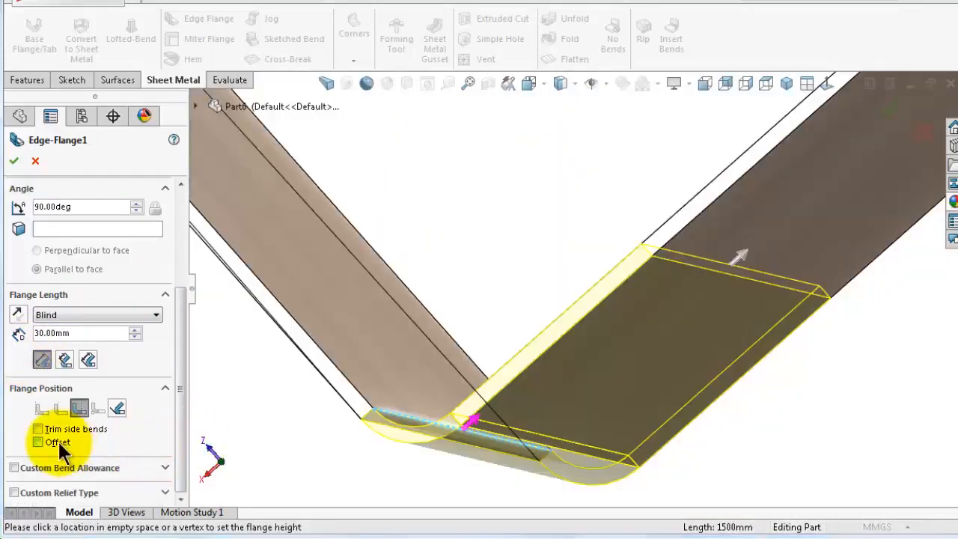
click(58, 440)
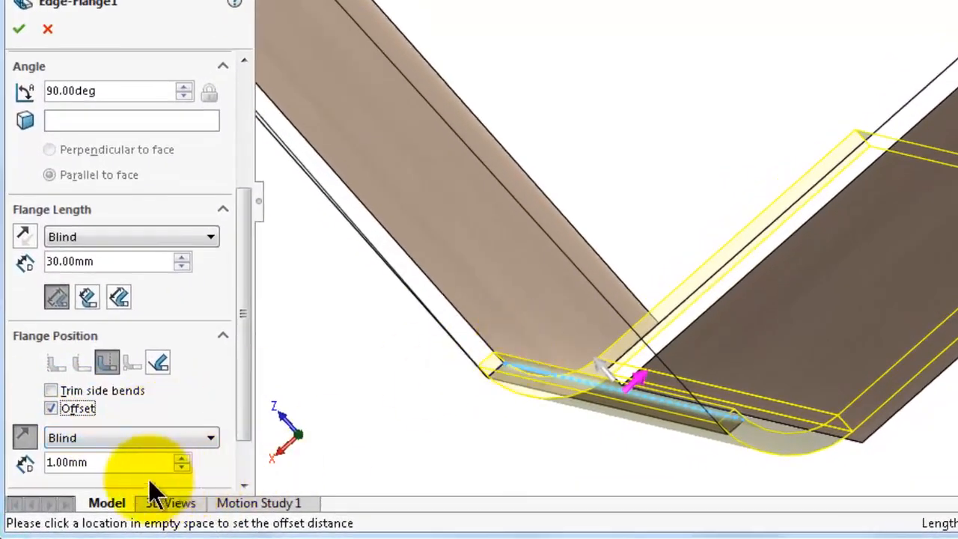
click(116, 464)
text(2)
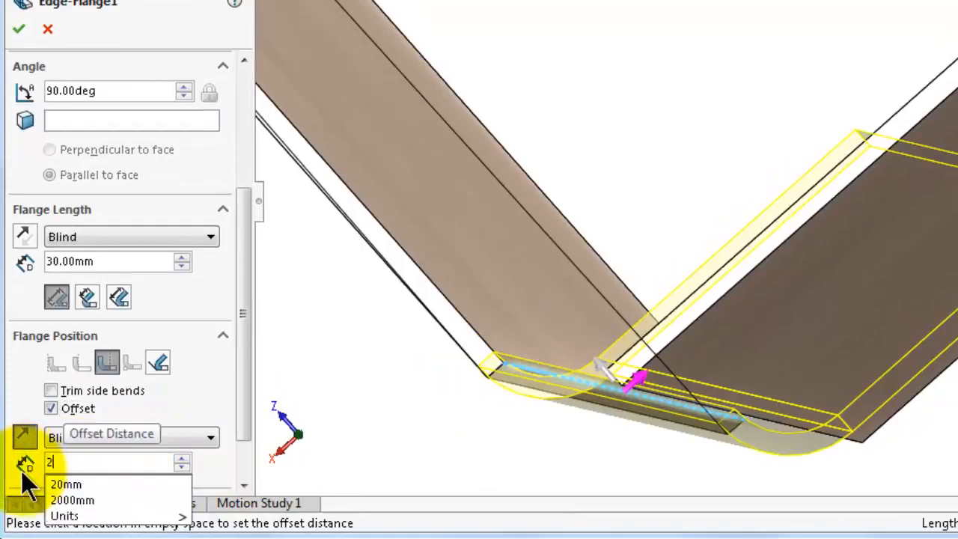
key(Return)
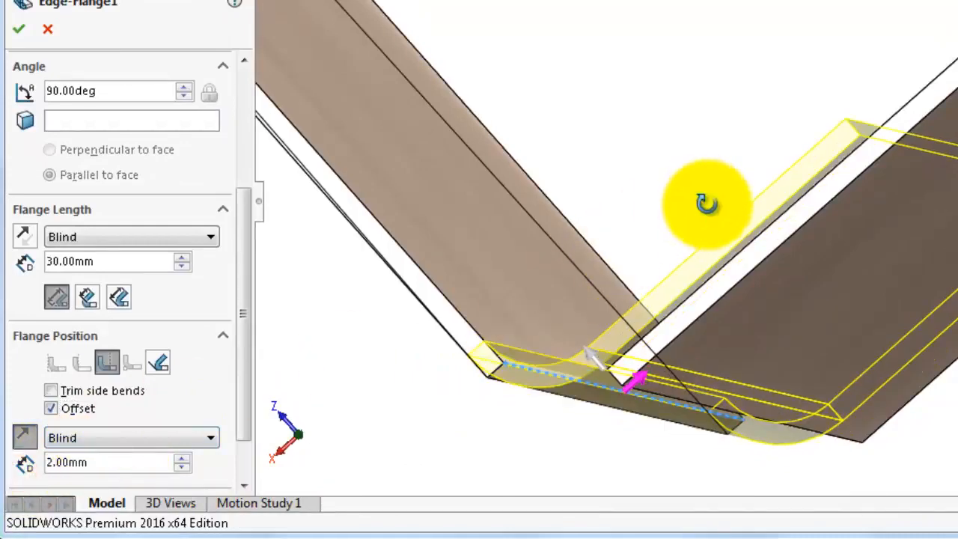
middle_drag(707, 204, 778, 369)
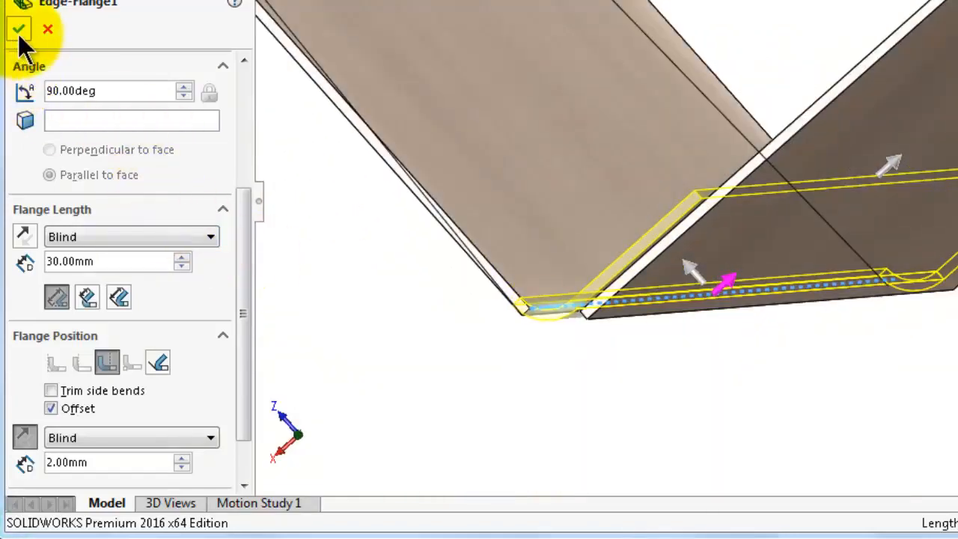
click(18, 34)
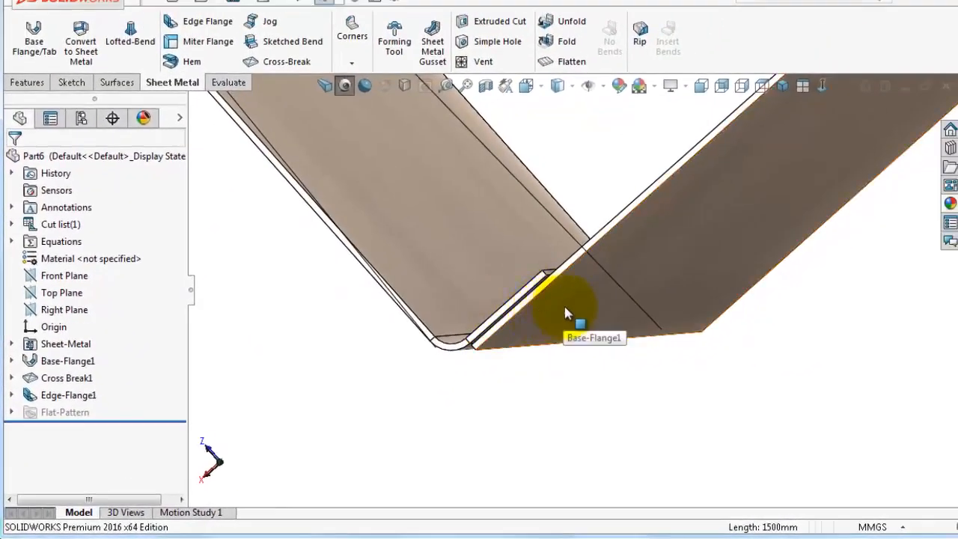
Insert a cross break on the right front face of the duct
click(564, 308)
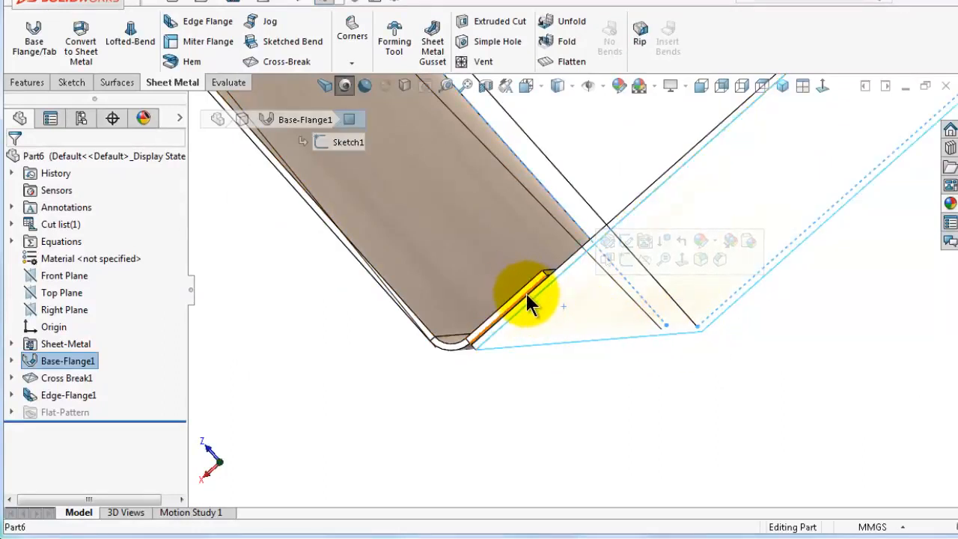
key(Left)
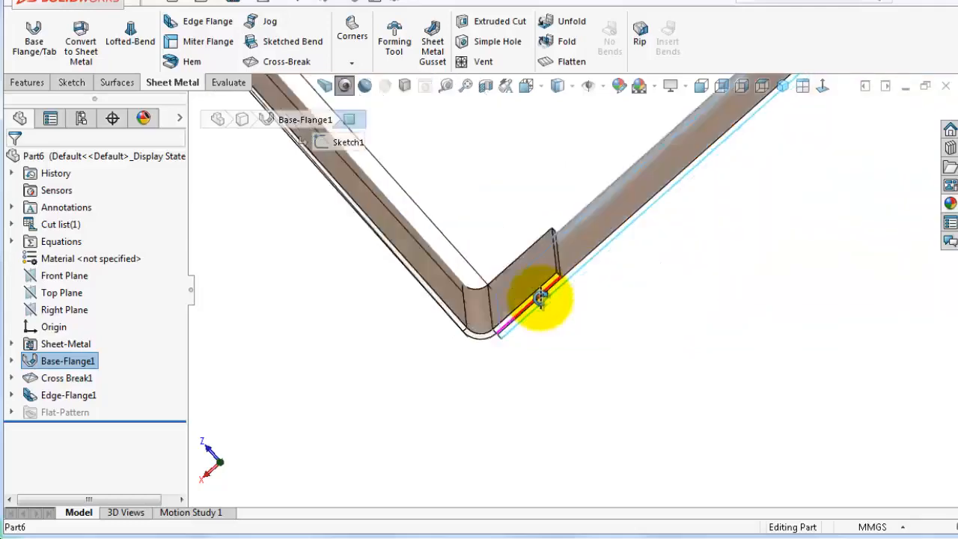
key(Left)
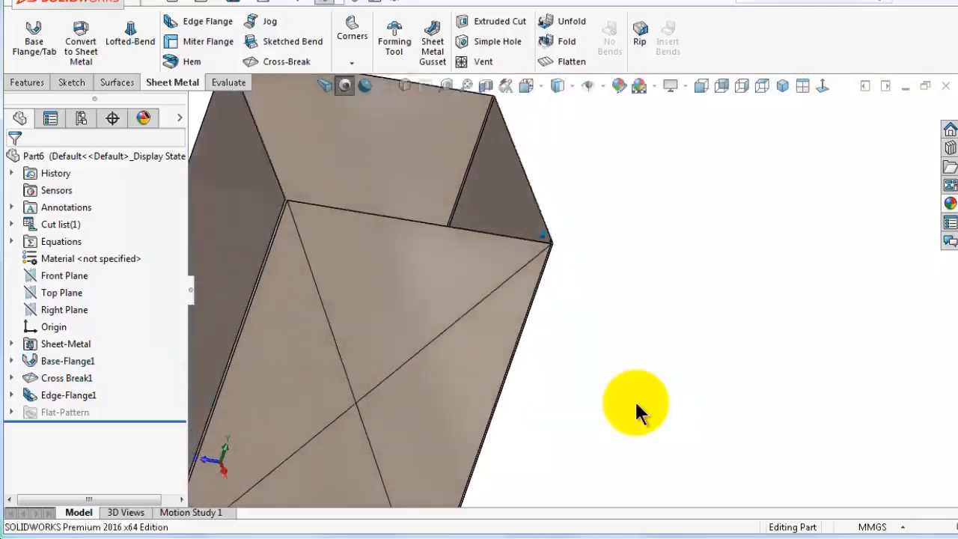
key(Left)
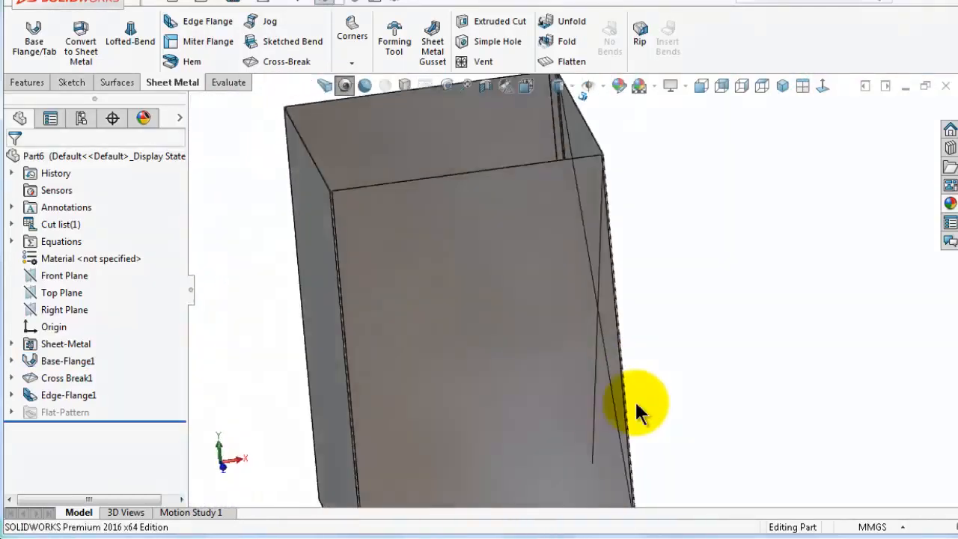
key(Left)
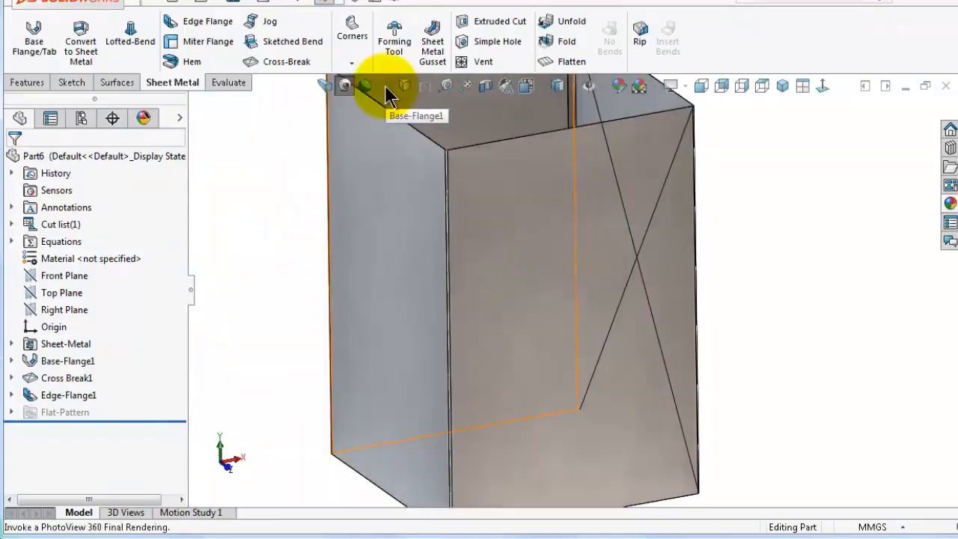
click(291, 62)
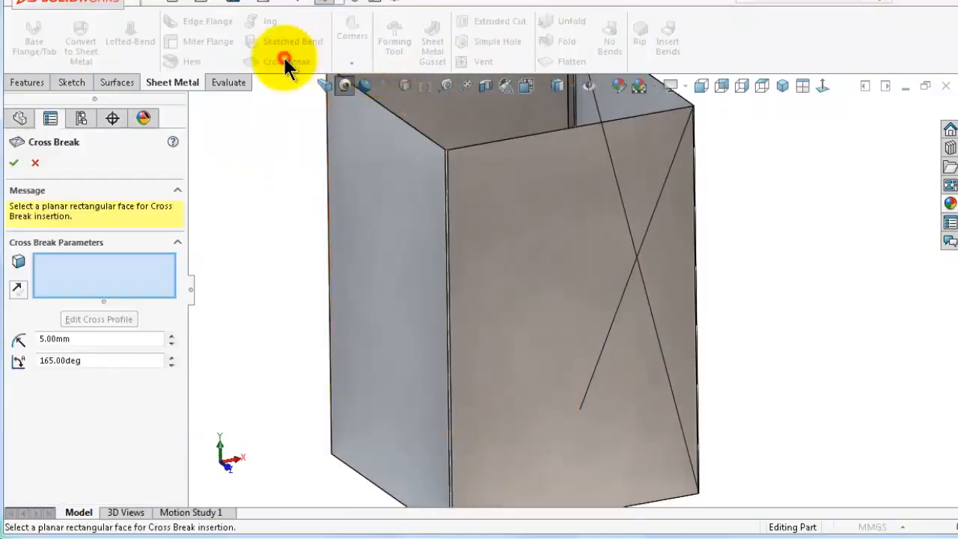
click(517, 247)
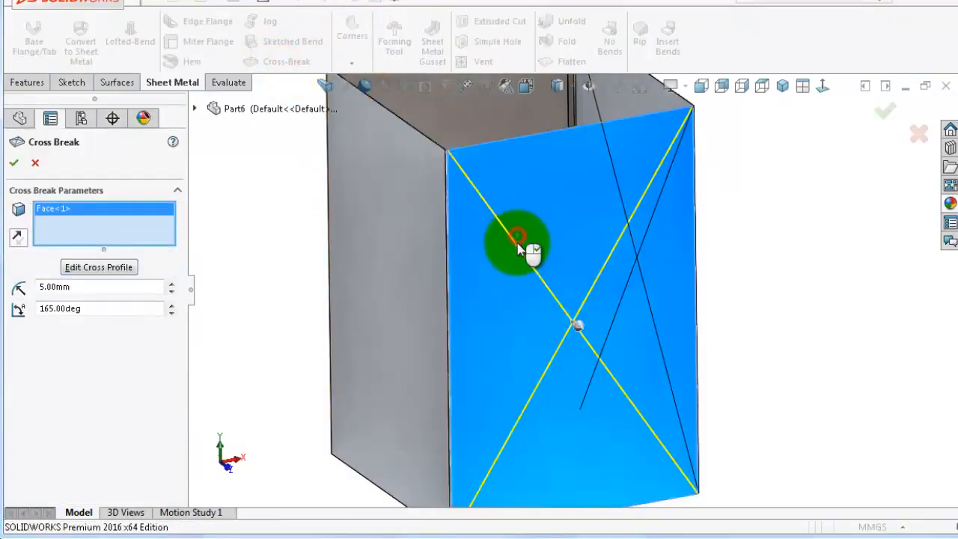
click(884, 110)
Insert a cross break on a third side face of the duct
key(Left)
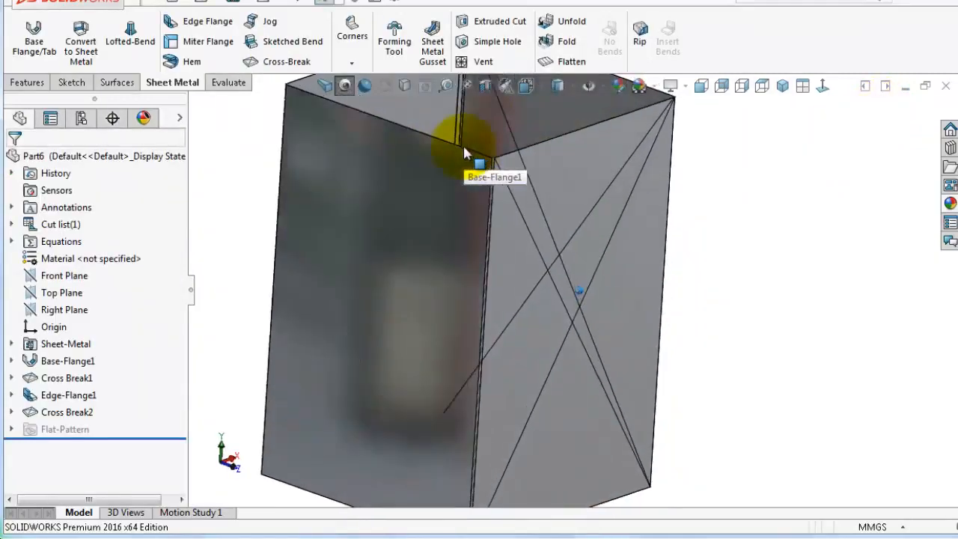
click(287, 64)
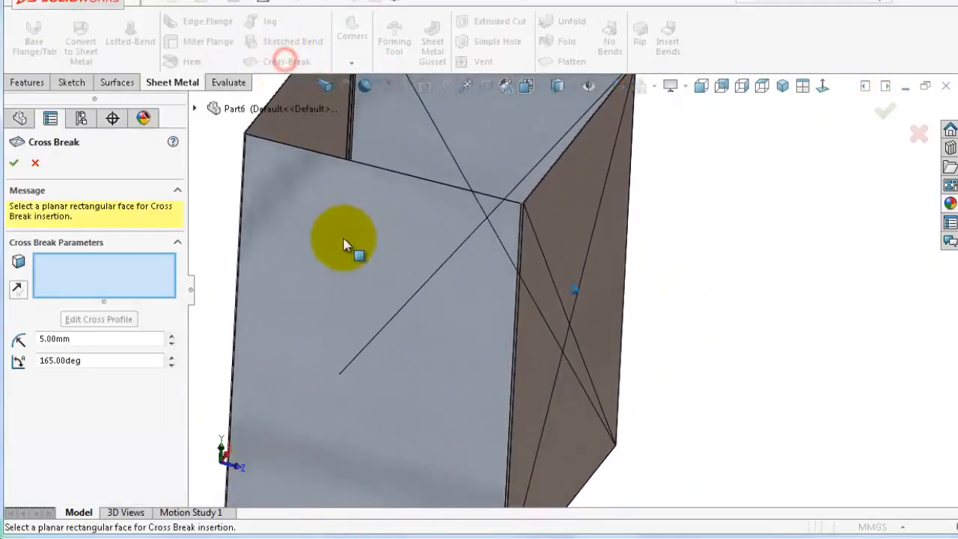
click(336, 242)
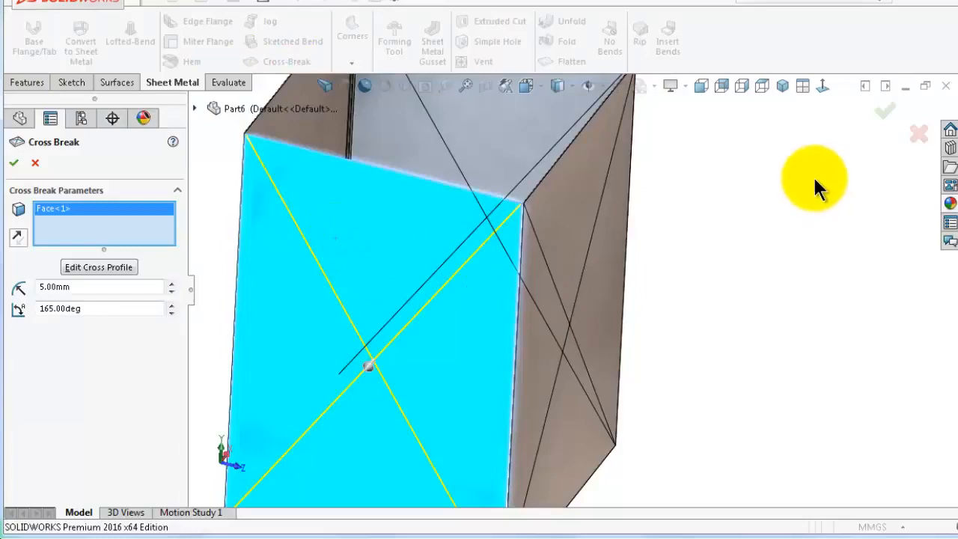
mouse_move(367, 372)
middle_down()
mouse_move(363, 381)
mouse_move(353, 367)
mouse_move(369, 361)
middle_up()
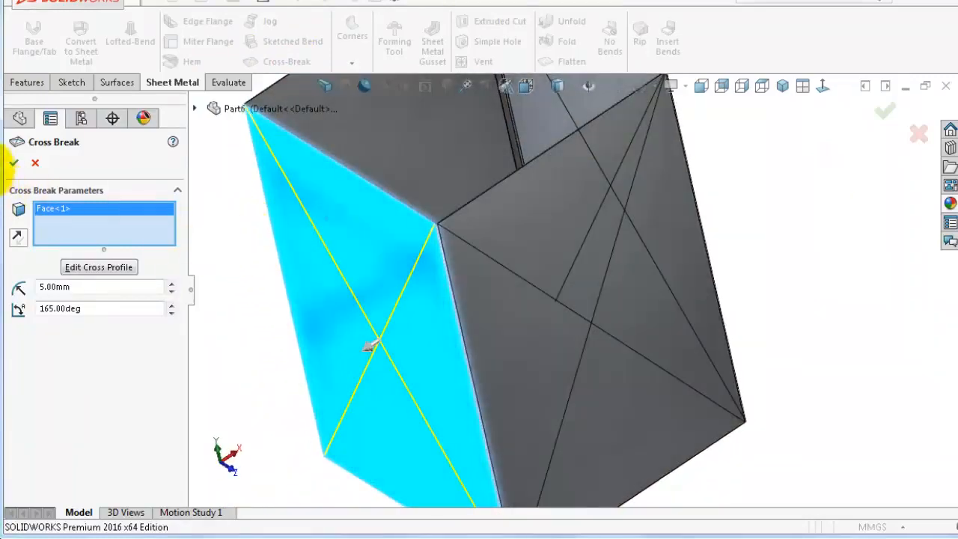
click(13, 163)
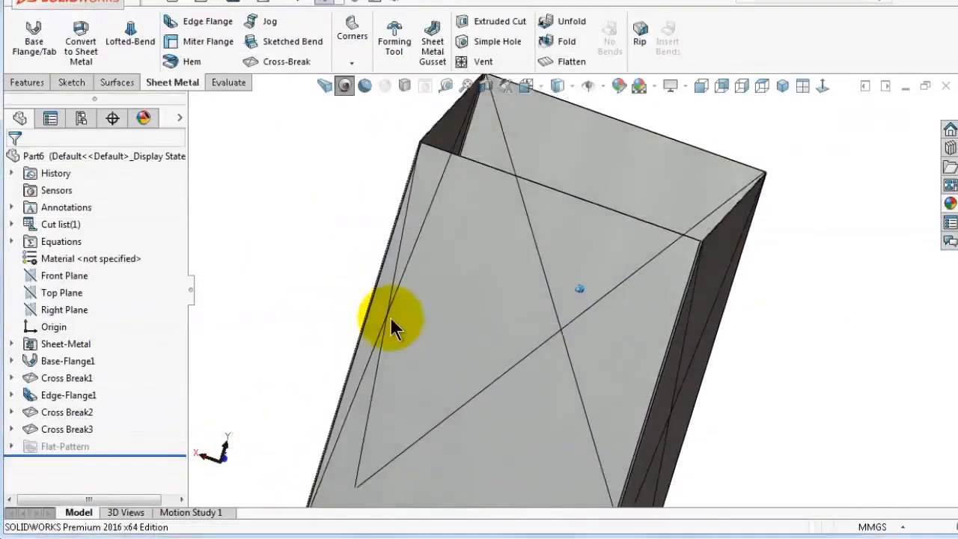
Start a cross break on the fourth side face of the duct and open its cross profile sketch
mouse_move(392, 325)
middle_down()
mouse_move(713, 383)
mouse_move(654, 258)
mouse_move(588, 257)
middle_up()
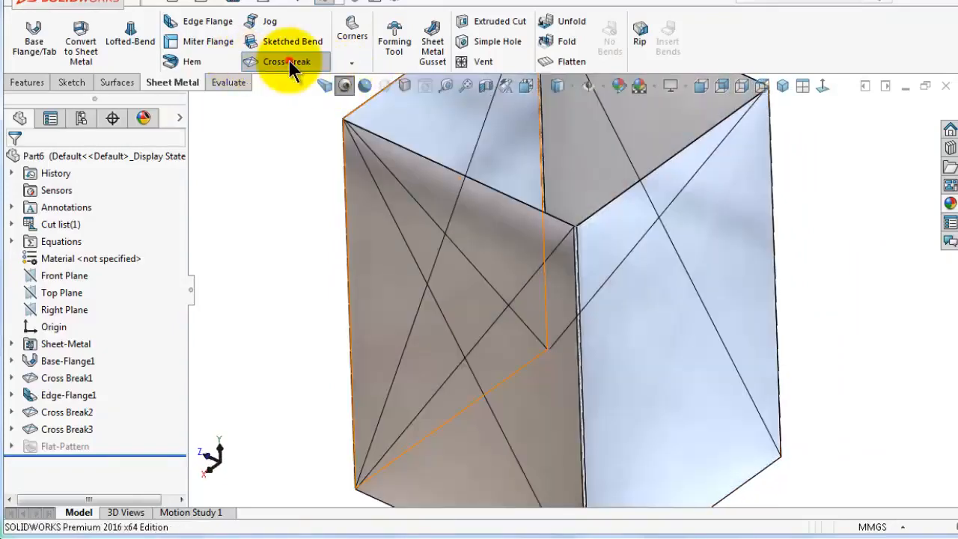
click(278, 61)
click(649, 367)
middle_drag(650, 367, 460, 309)
scroll(460, 309, down, 10)
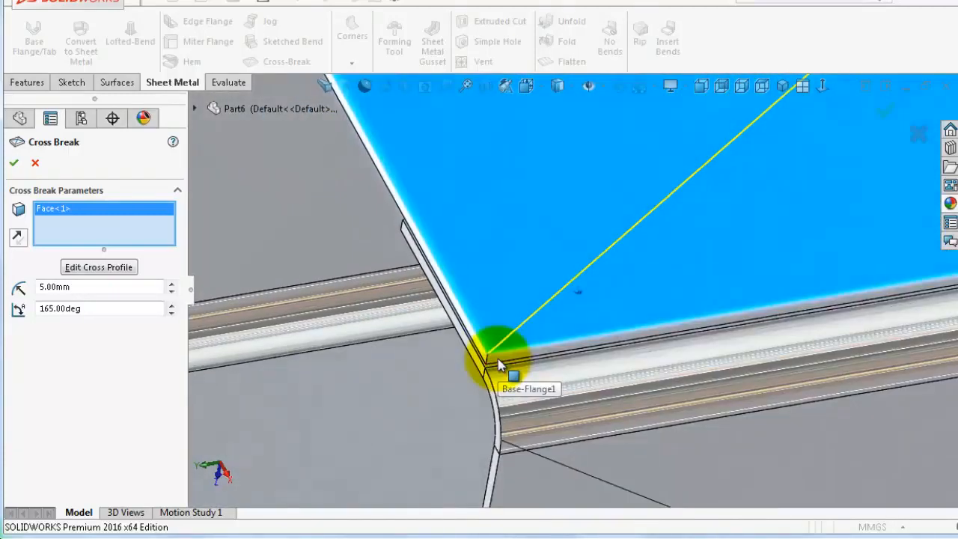
middle_drag(499, 363, 498, 363)
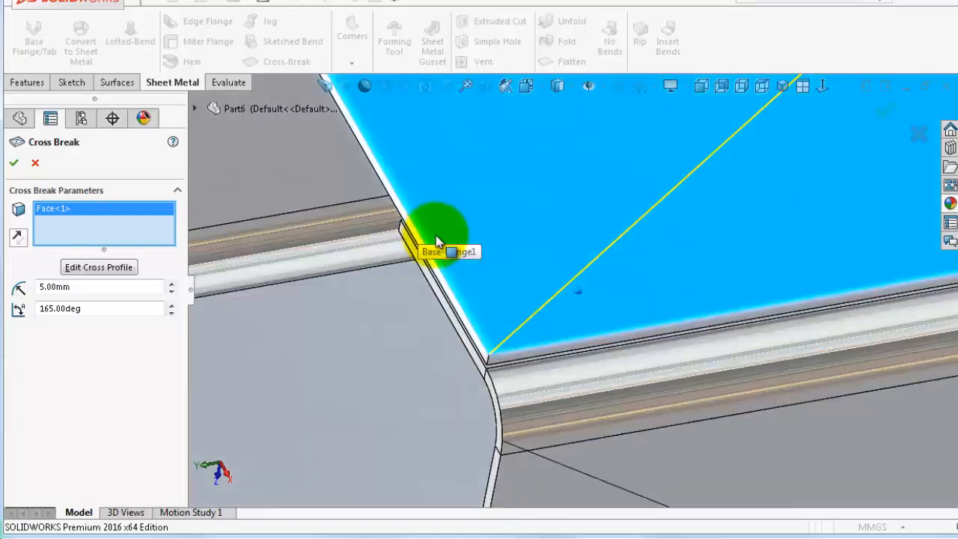
scroll(688, 254, up, 7)
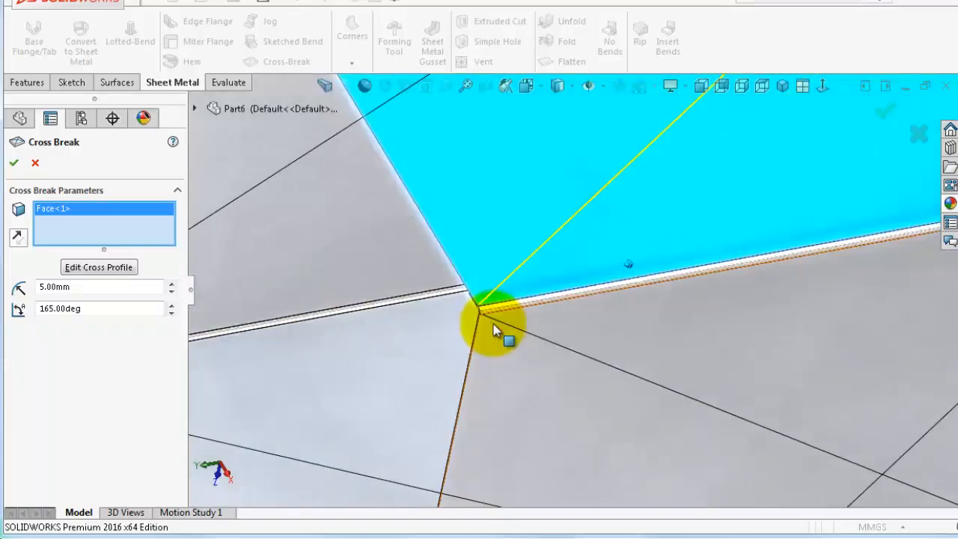
scroll(483, 311, down, 6)
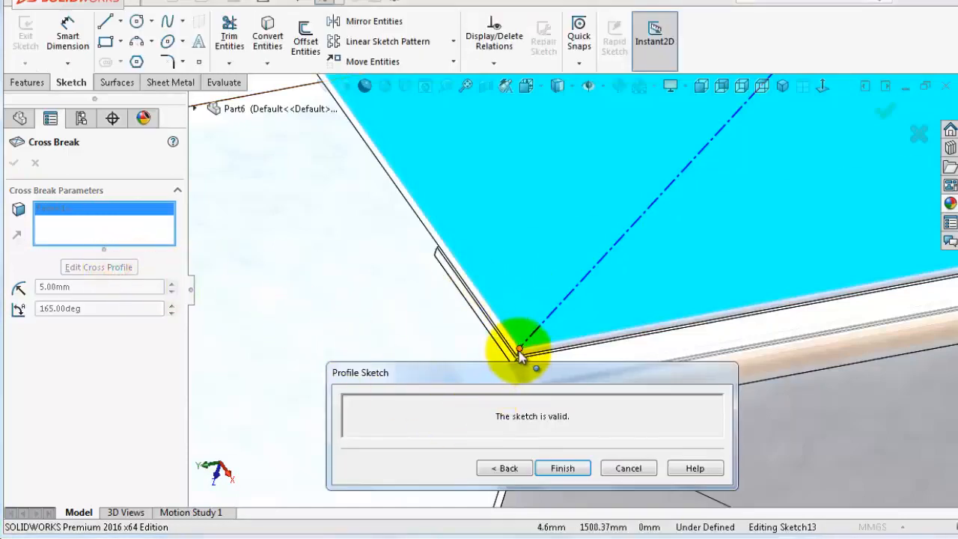
Drag the cross-break line's upper endpoint away from the corner vertex along the seam
click(520, 350)
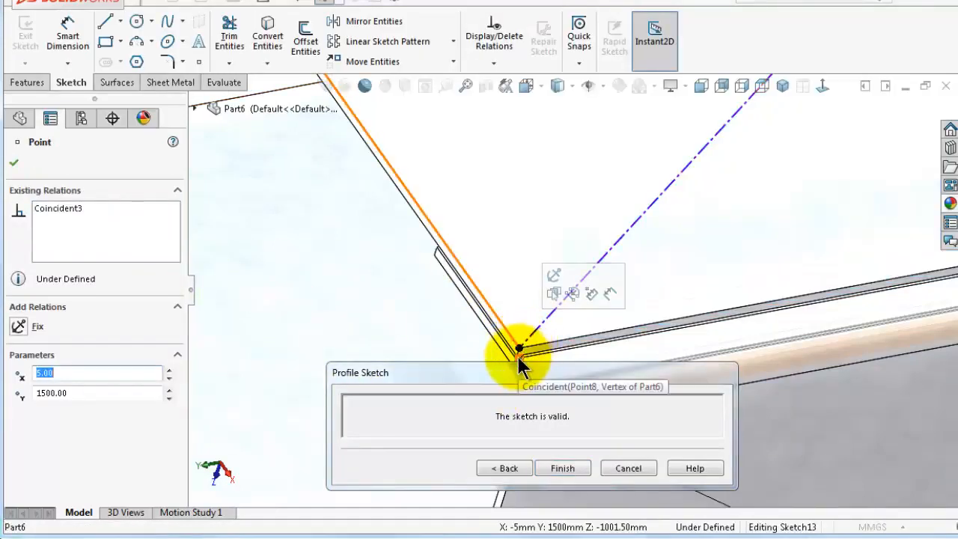
click(530, 366)
drag(484, 368, 425, 386)
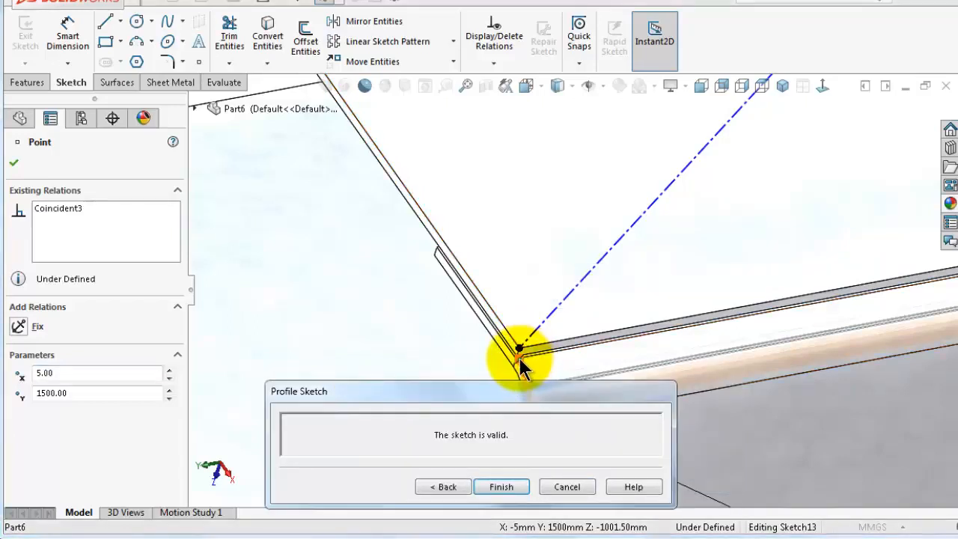
drag(520, 359, 439, 240)
scroll(449, 235, down, 5)
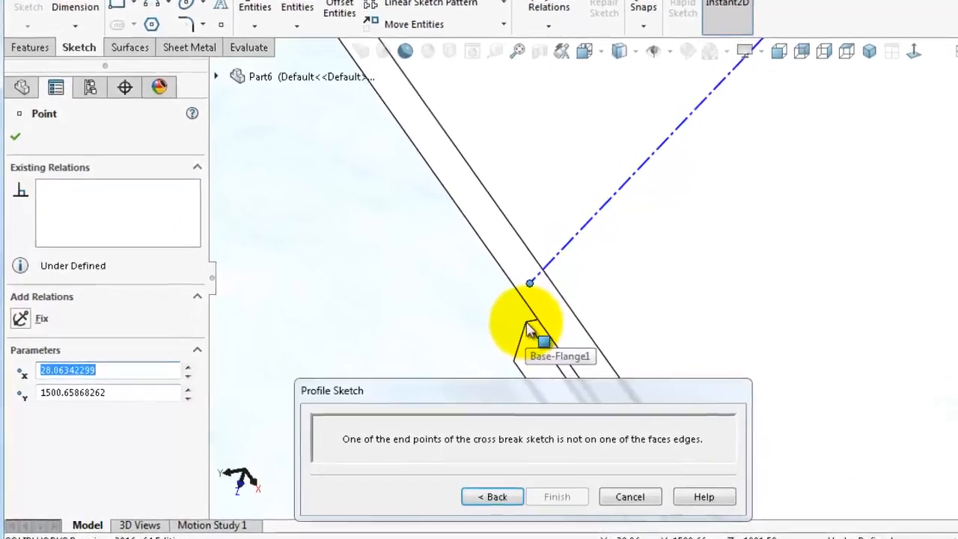
scroll(476, 330, down, 3)
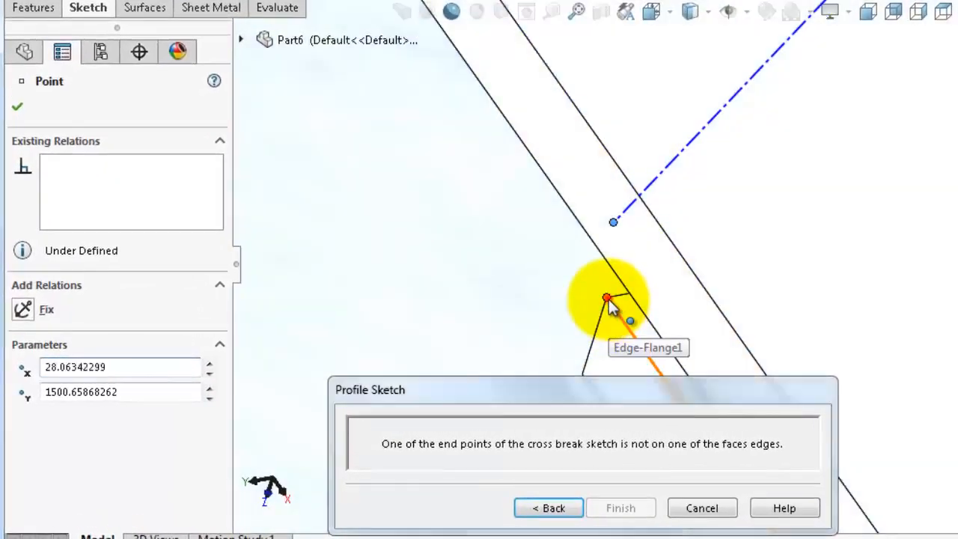
Make the cross-break line's upper endpoint coincident with the base flange's edge
click(609, 299)
ctrl+click(615, 223)
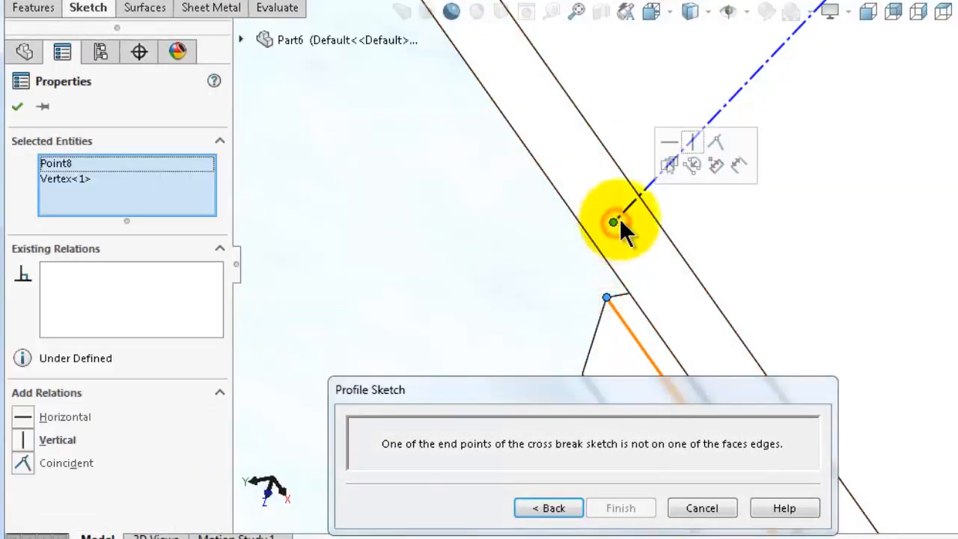
click(693, 148)
click(720, 216)
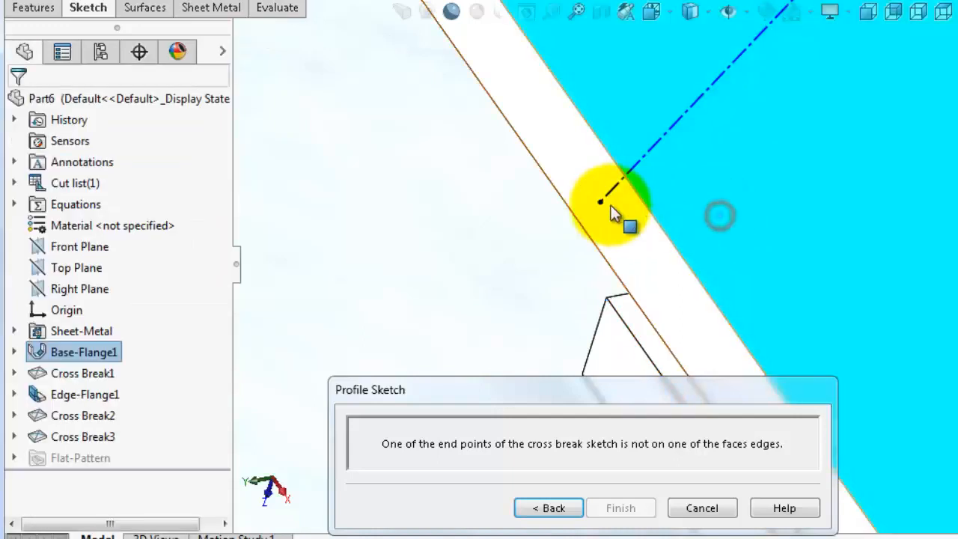
click(600, 203)
ctrl+click(657, 226)
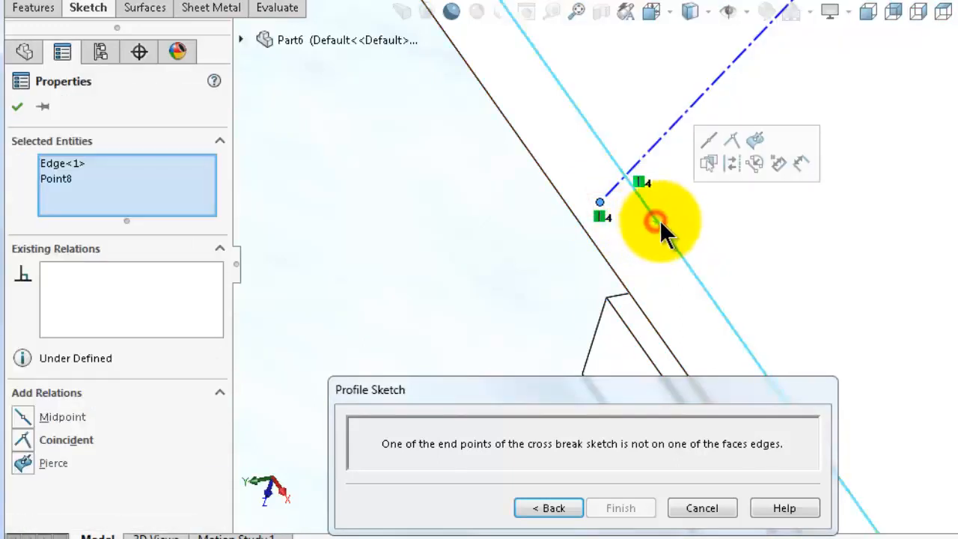
click(732, 148)
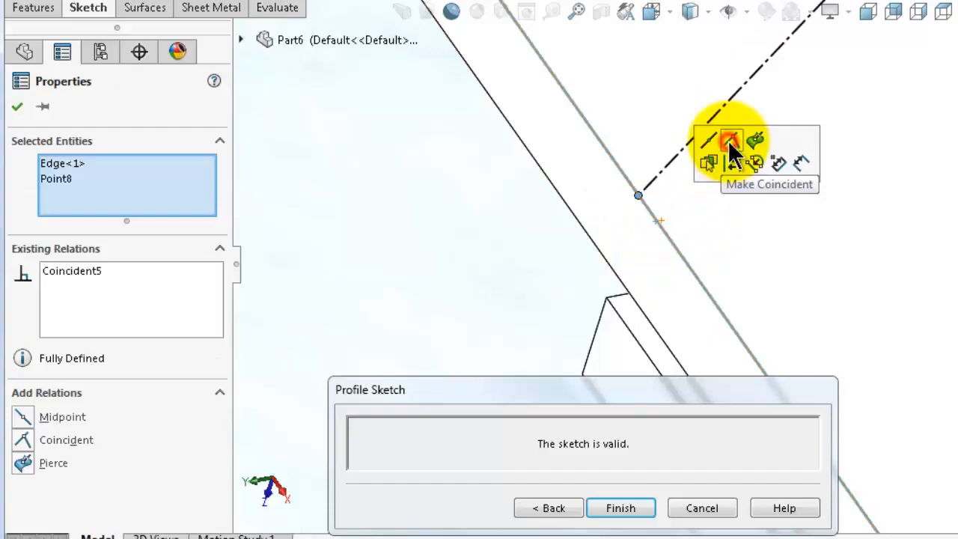
click(707, 231)
Make the cross-break line's lower endpoint coincident with the opposite corner vertex and accept the relation
scroll(702, 238, up, 8)
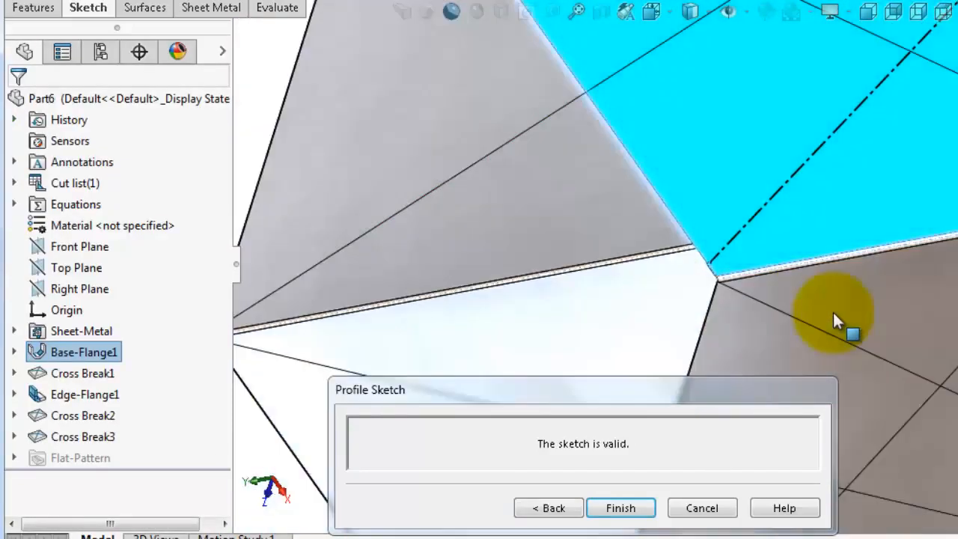
middle_drag(833, 312, 833, 314)
scroll(812, 340, down, 3)
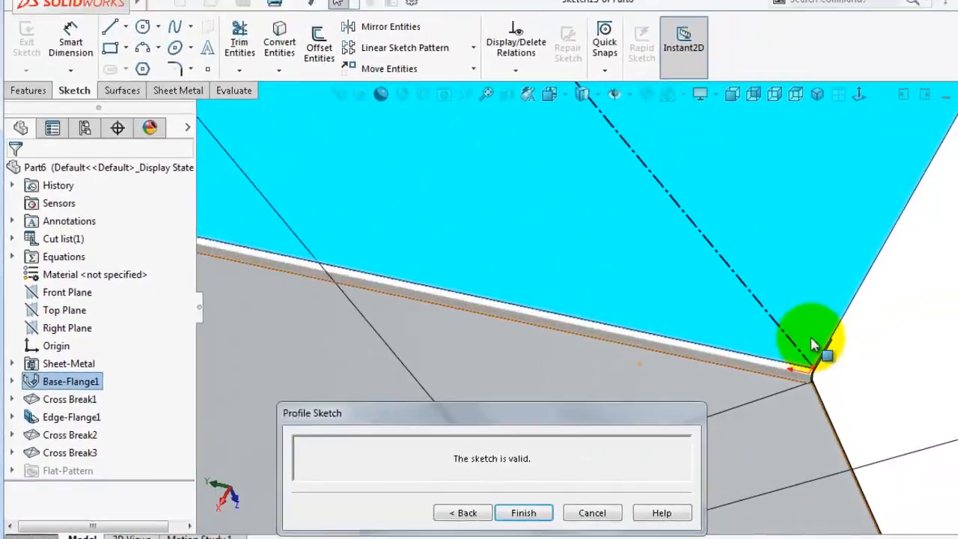
scroll(782, 356, down, 6)
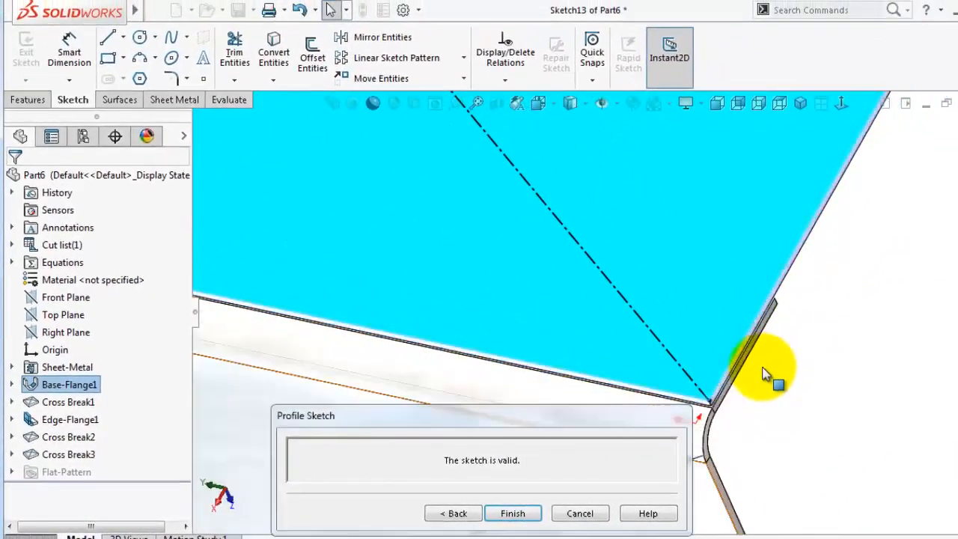
mouse_move(650, 385)
middle_down()
mouse_move(671, 372)
mouse_move(692, 288)
mouse_move(704, 295)
middle_up()
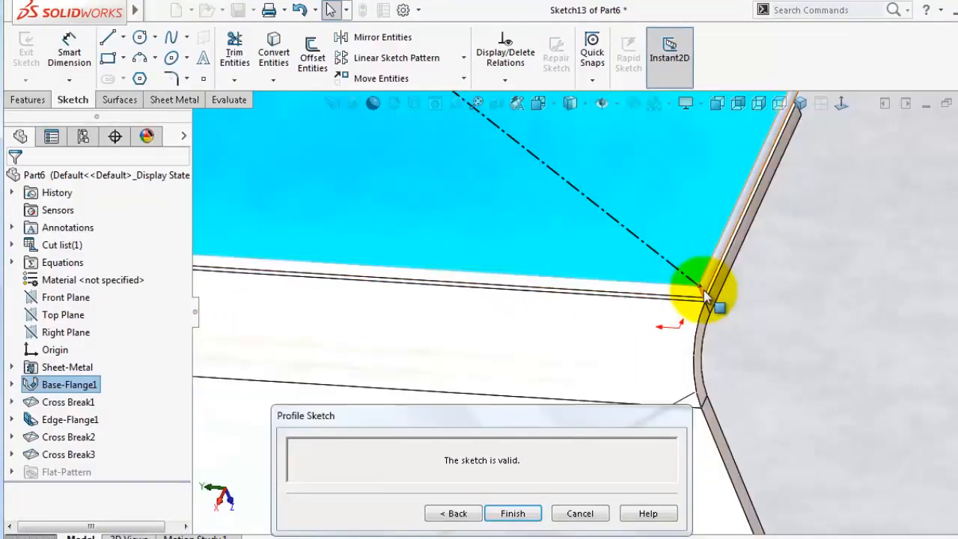
click(699, 290)
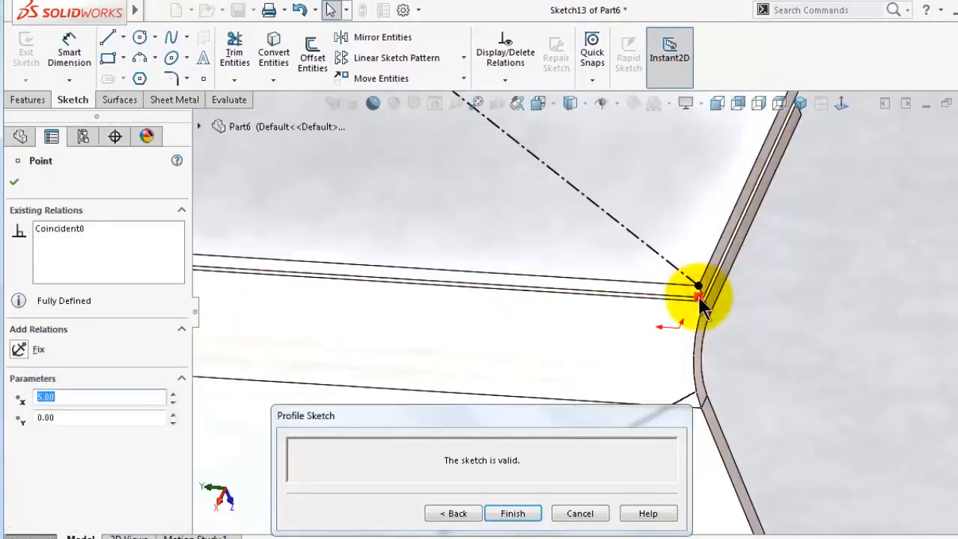
scroll(702, 294, up, 3)
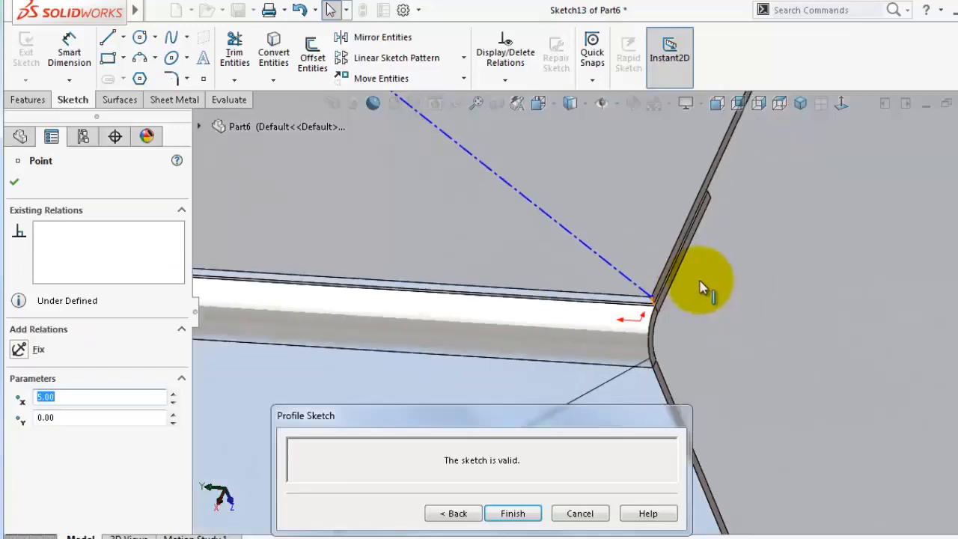
scroll(691, 271, down, 4)
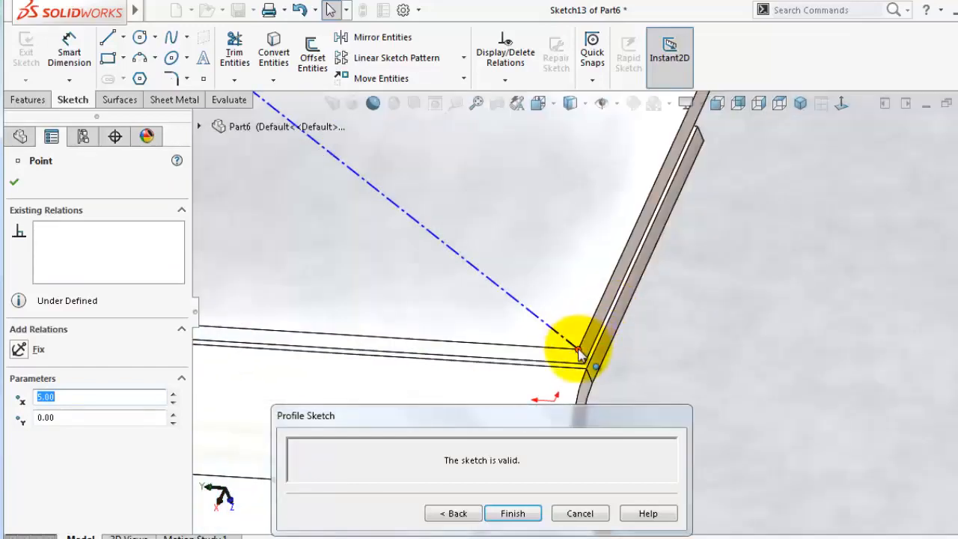
ctrl+click(704, 141)
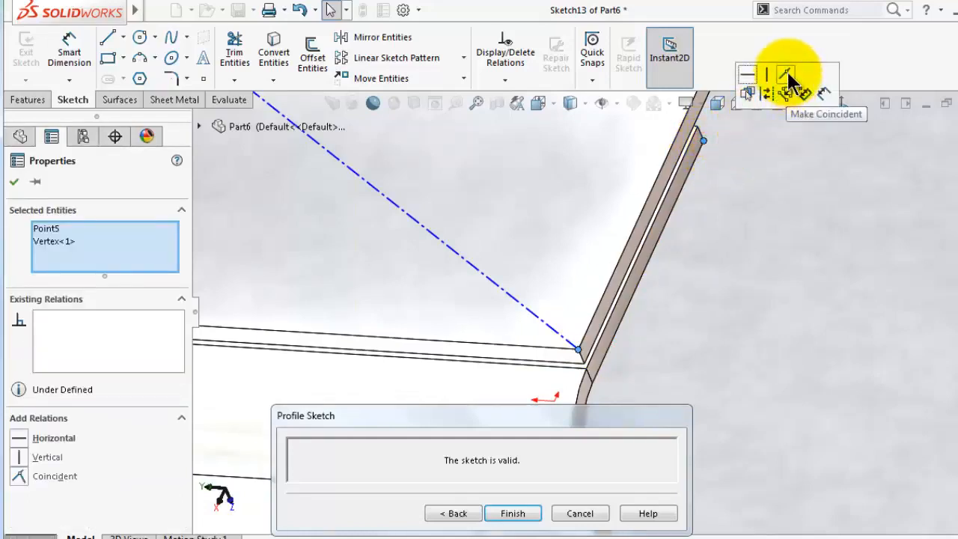
scroll(693, 162, up, 2)
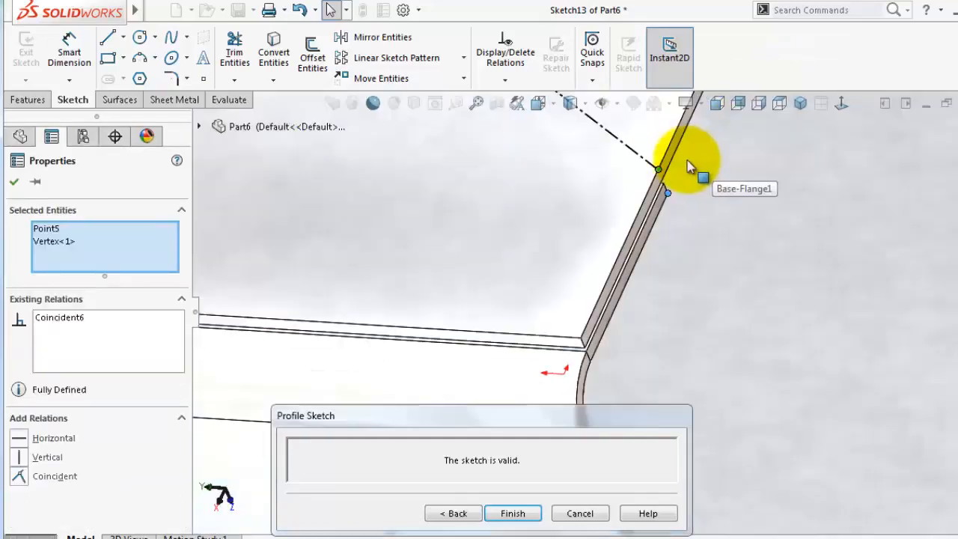
scroll(688, 163, down, 3)
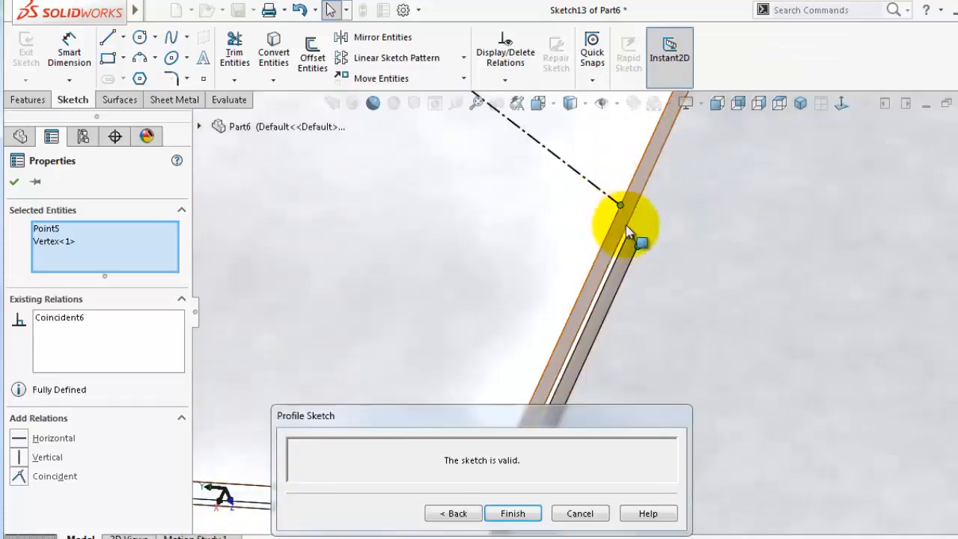
click(15, 182)
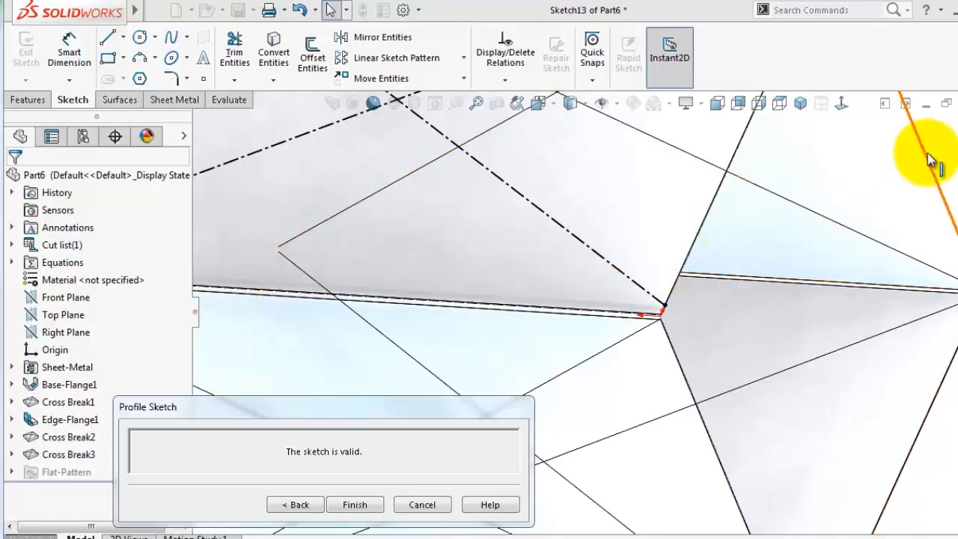
Dimension the distance from the cross-break line's upper endpoint to the seam corner
scroll(925, 150, up, 4)
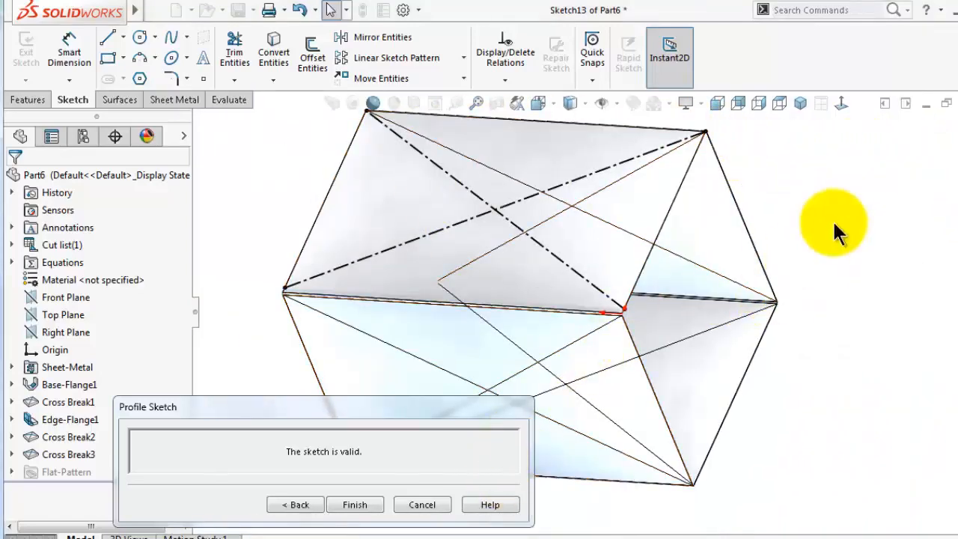
scroll(635, 278, down, 6)
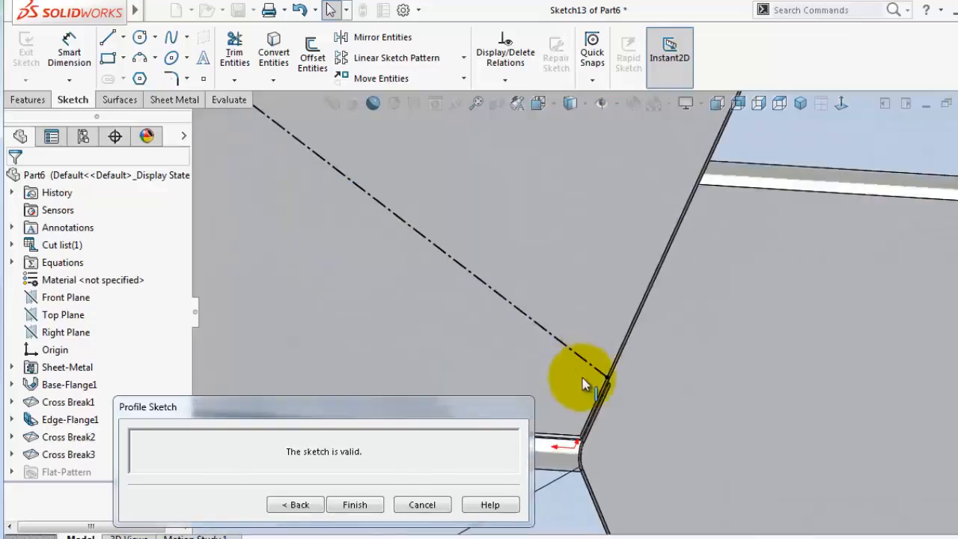
scroll(584, 385, down, 3)
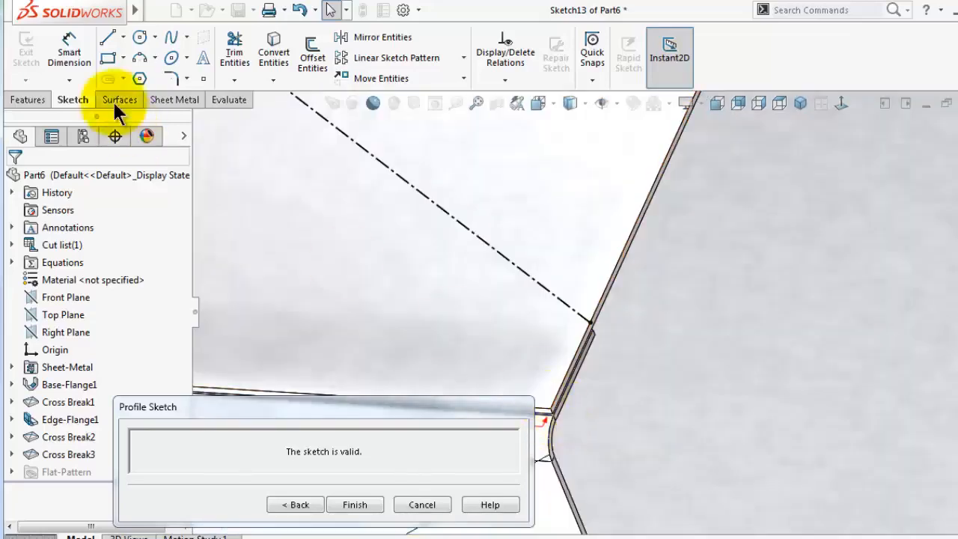
click(69, 60)
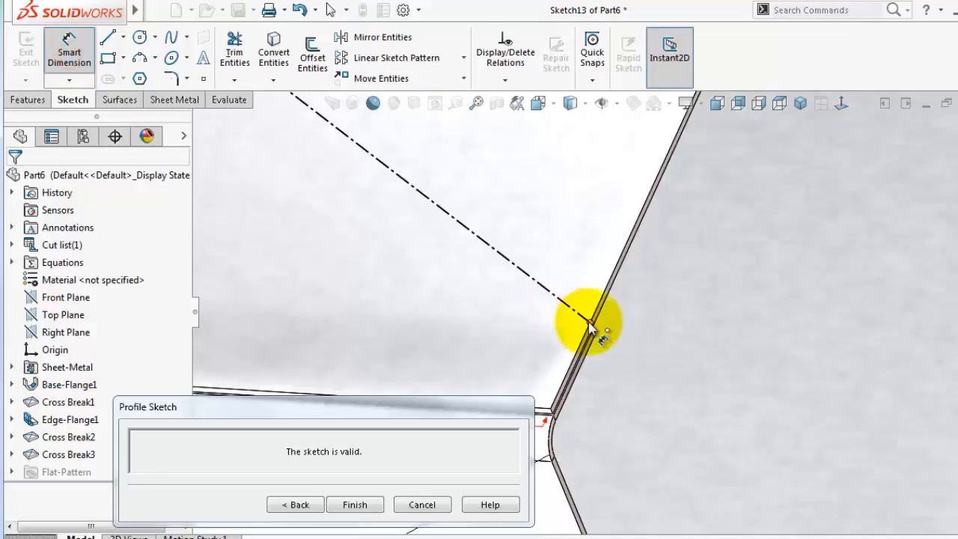
click(589, 324)
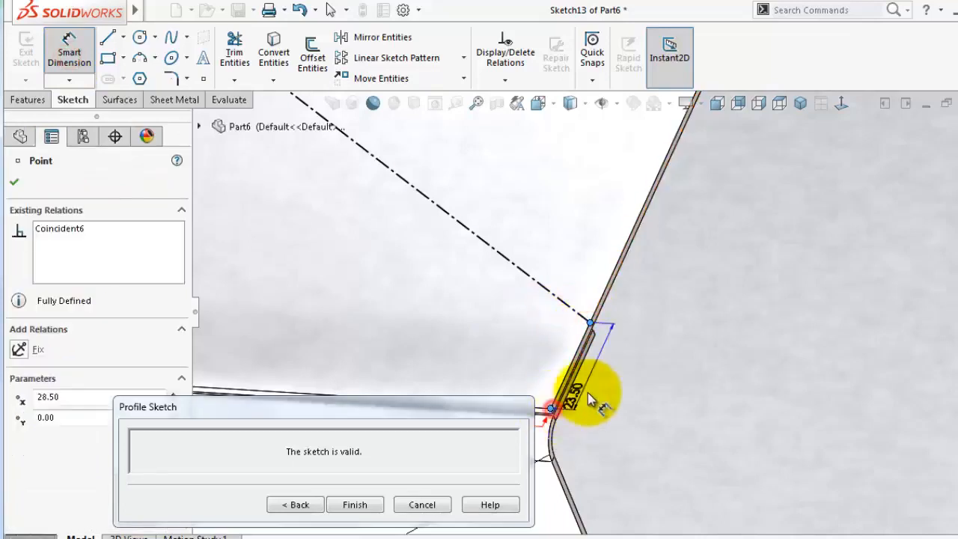
click(613, 398)
click(743, 278)
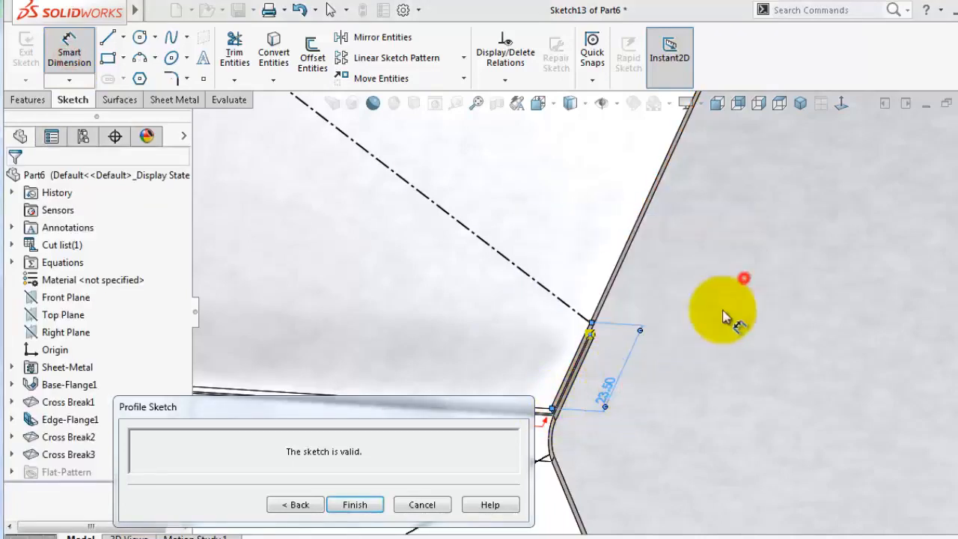
Inspect the relations on the cross-break line's endpoint at the bottom seam corner
scroll(638, 382, up, 5)
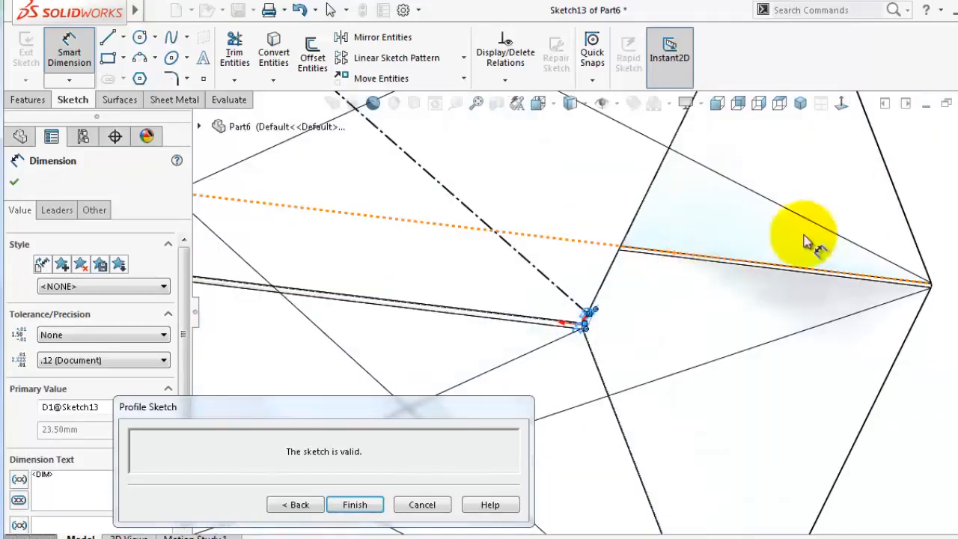
mouse_move(804, 241)
middle_down()
mouse_move(908, 160)
mouse_move(712, 188)
mouse_move(673, 157)
middle_up()
scroll(675, 156, down, 3)
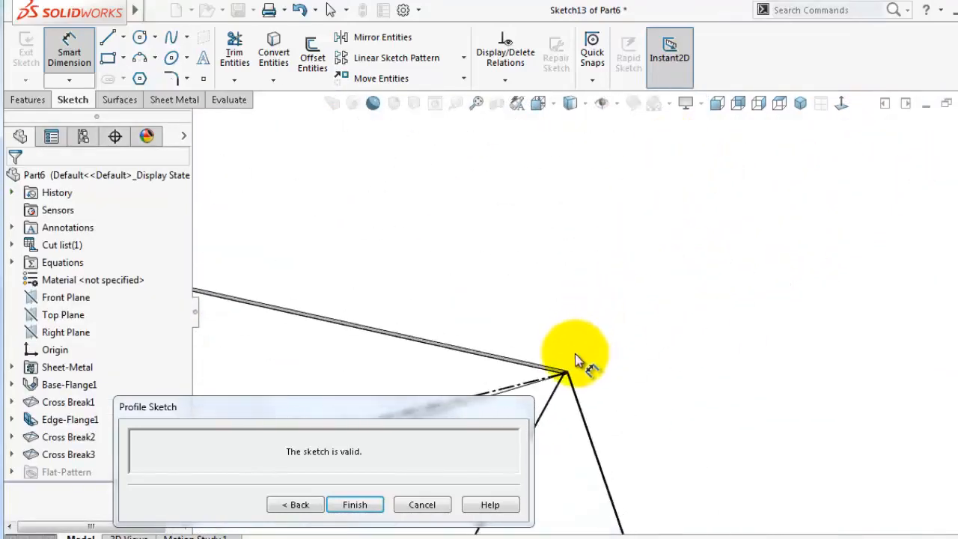
scroll(575, 351, down, 8)
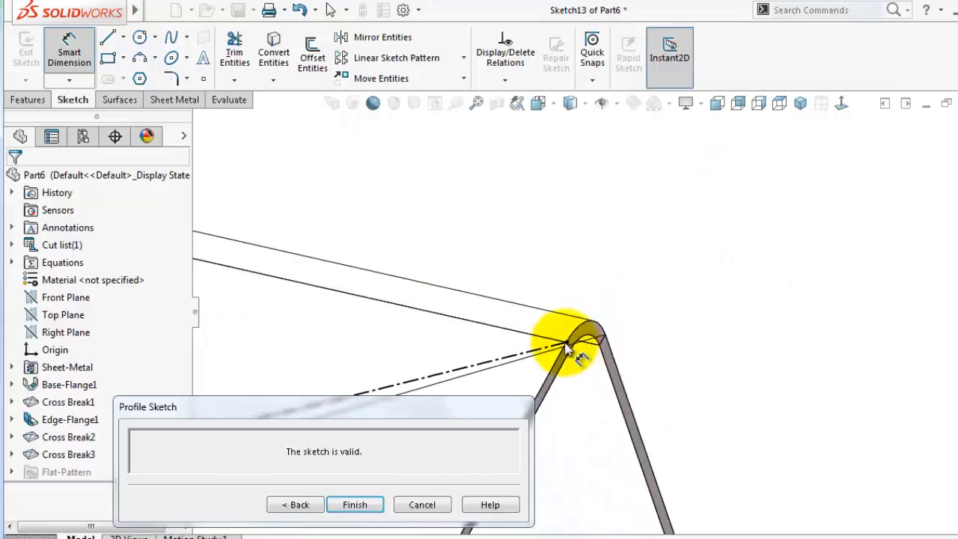
click(566, 346)
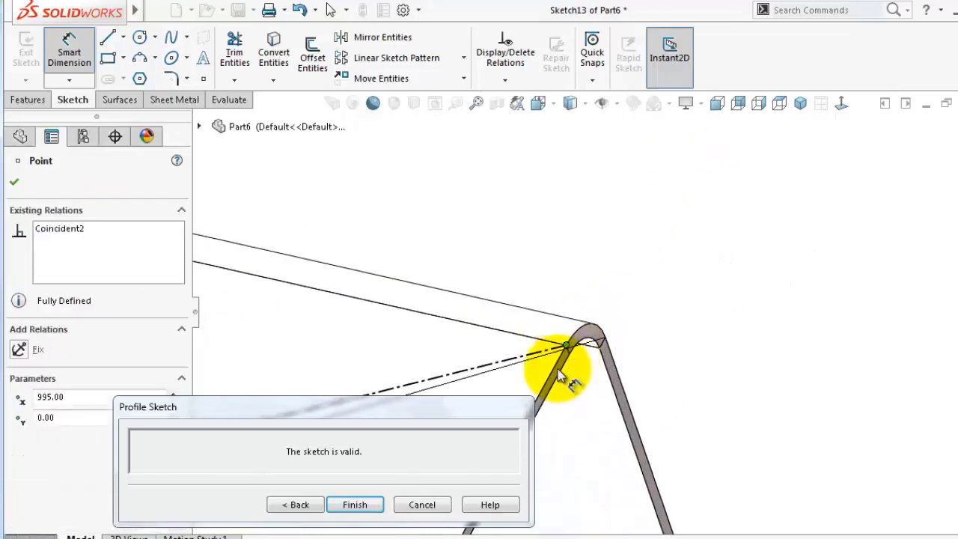
click(671, 271)
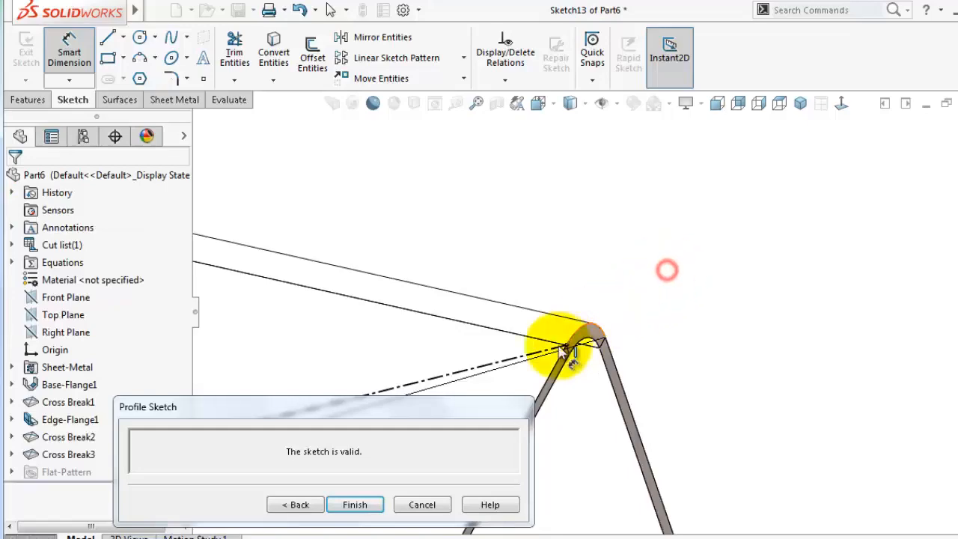
drag(438, 404, 404, 390)
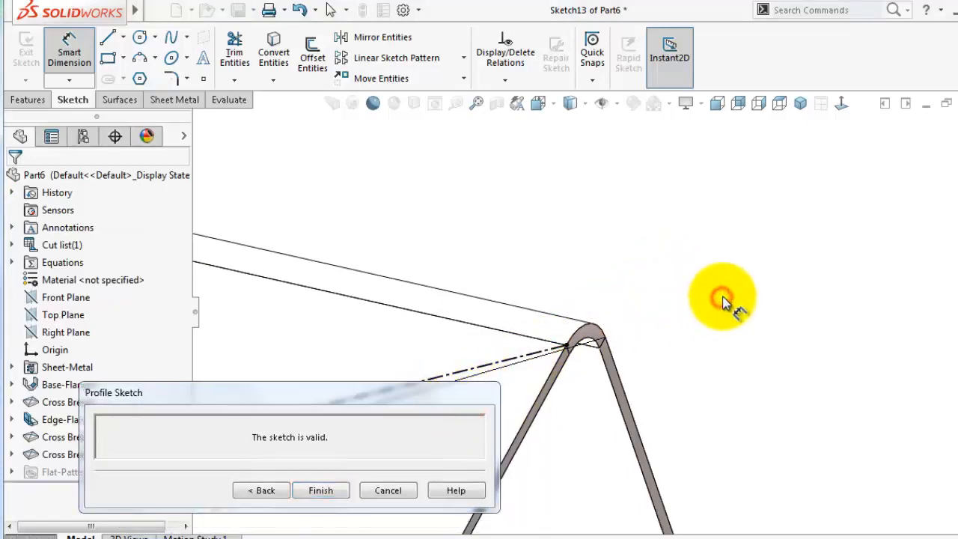
scroll(520, 316, down, 10)
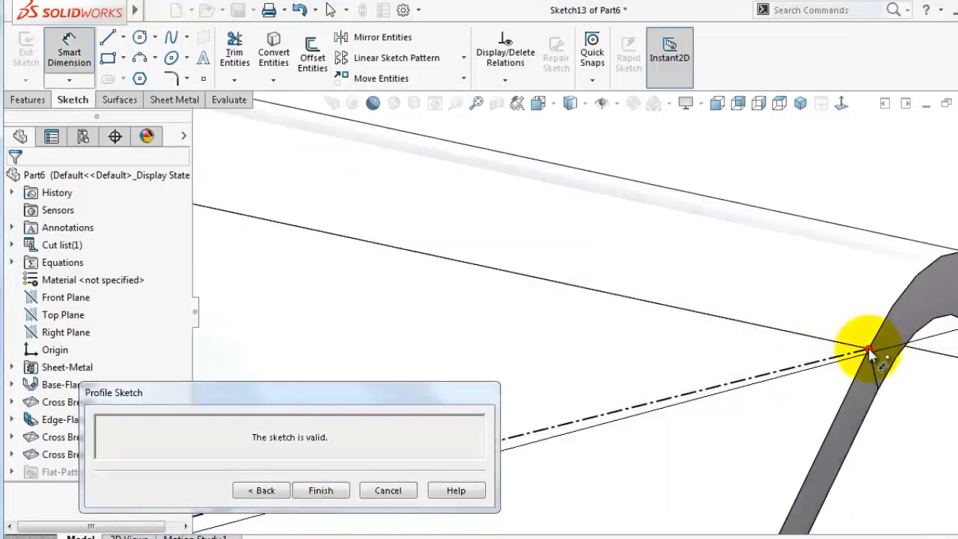
click(868, 351)
scroll(749, 356, up, 3)
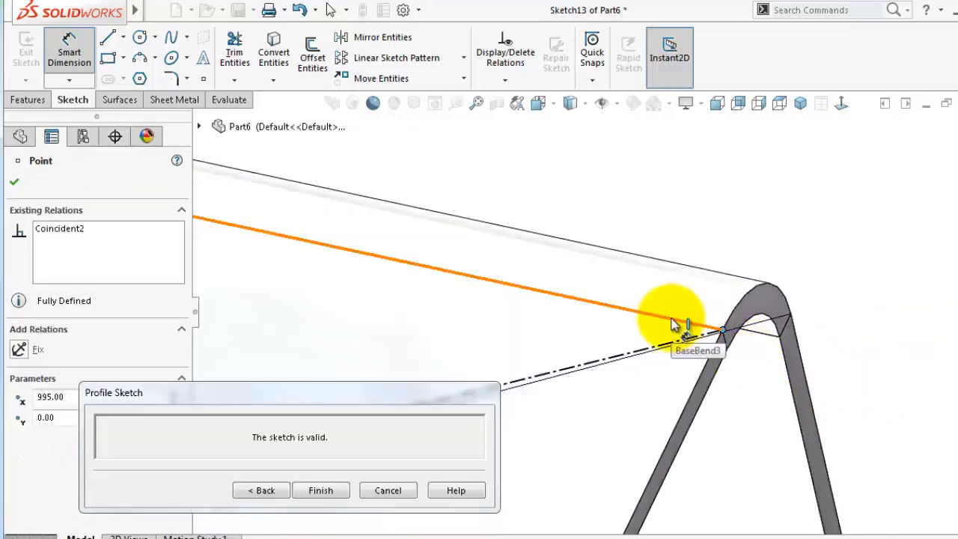
Try to delete the coincident relation between that endpoint and the bottom corner vertex
click(78, 228)
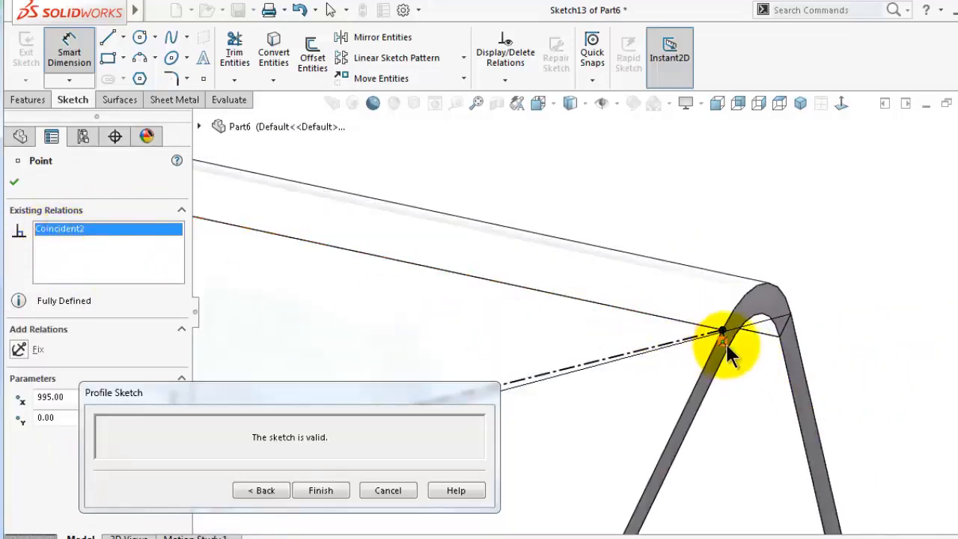
key(Escape)
click(721, 334)
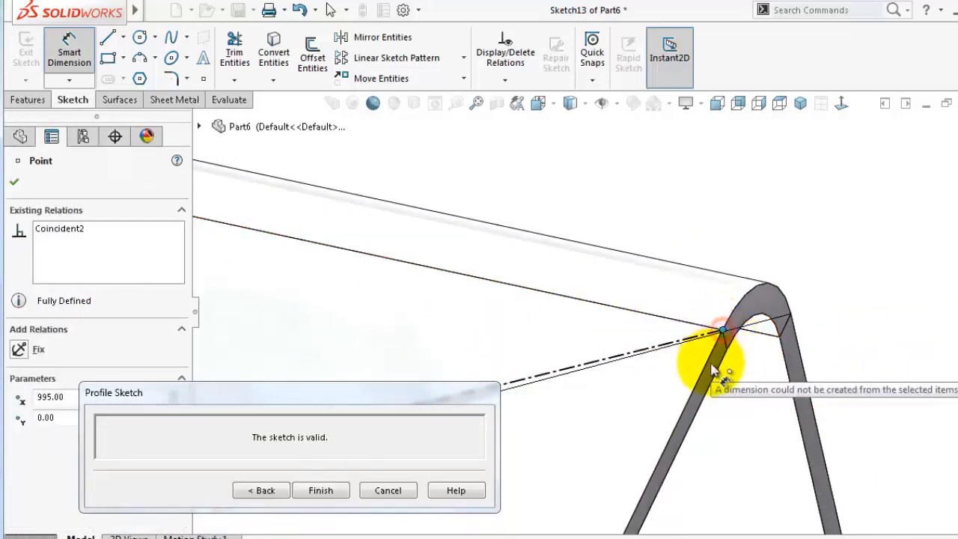
click(81, 227)
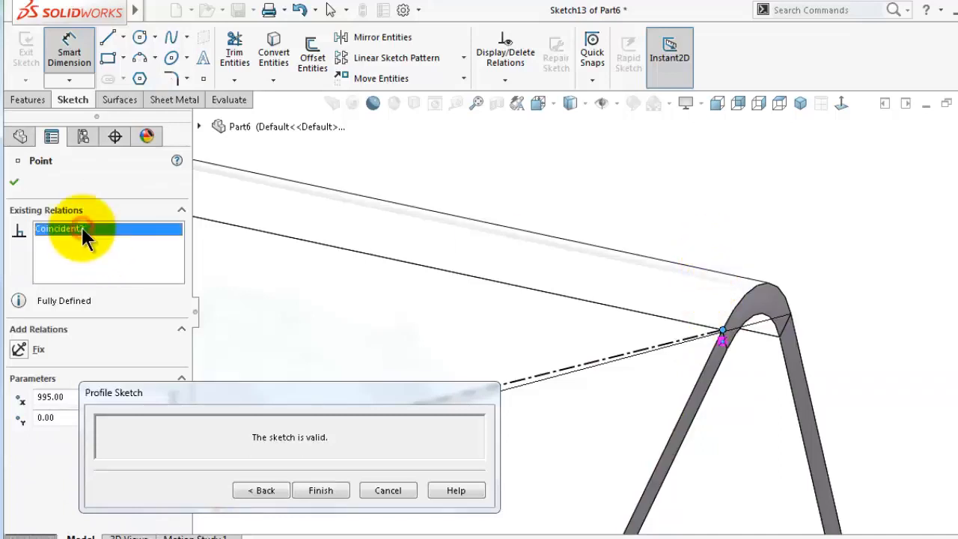
click(723, 342)
key(Delete)
click(595, 336)
click(781, 204)
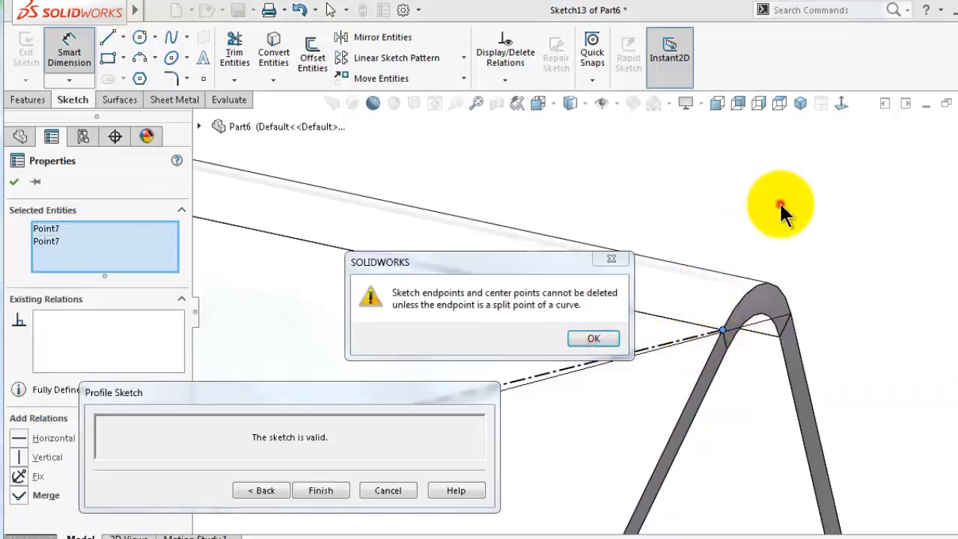
click(604, 341)
Delete the coincident relation between the cross-break line's endpoint and the bottom corner vertex
click(14, 182)
click(759, 197)
scroll(750, 321, down, 6)
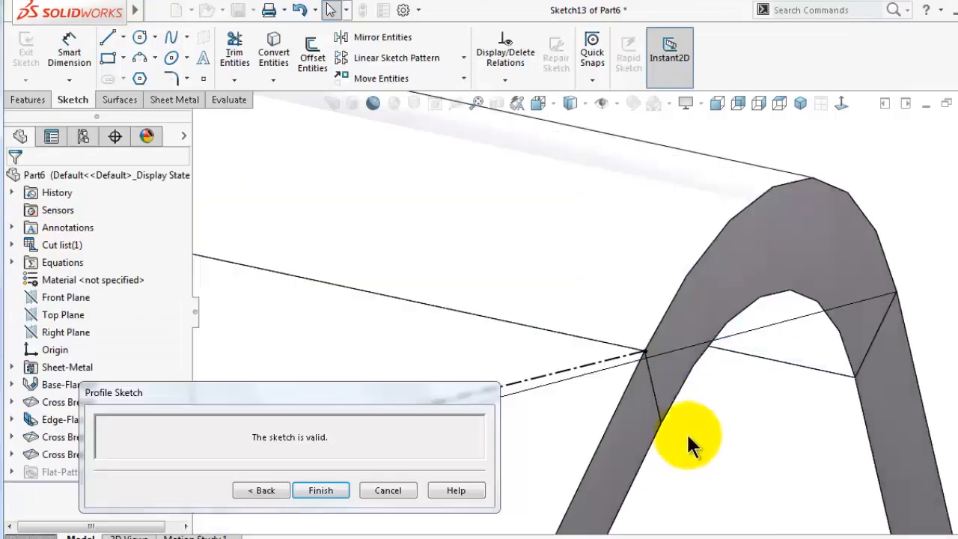
click(647, 353)
click(646, 364)
key(Delete)
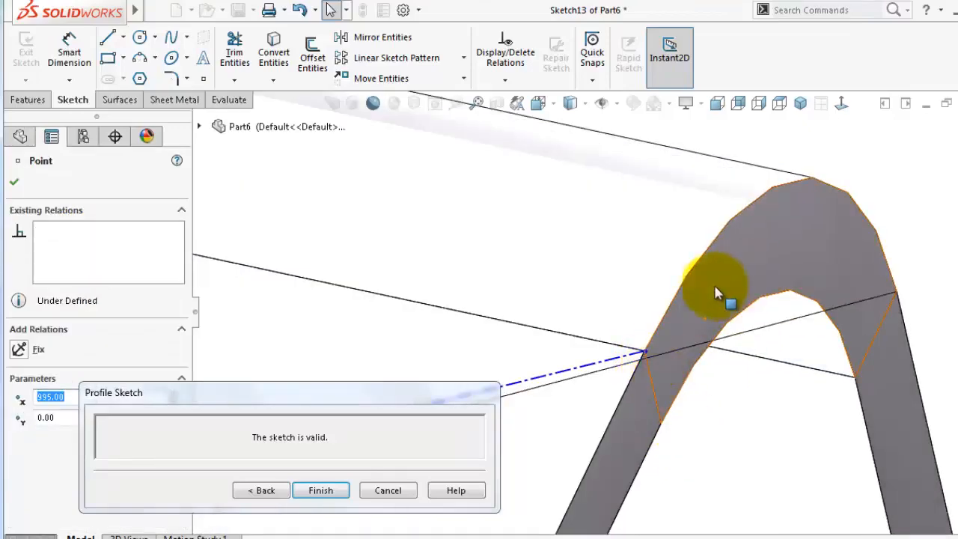
Slide the freed endpoint along the edge and dimension its distance from the bottom corner vertex as 23.5 mm
click(882, 159)
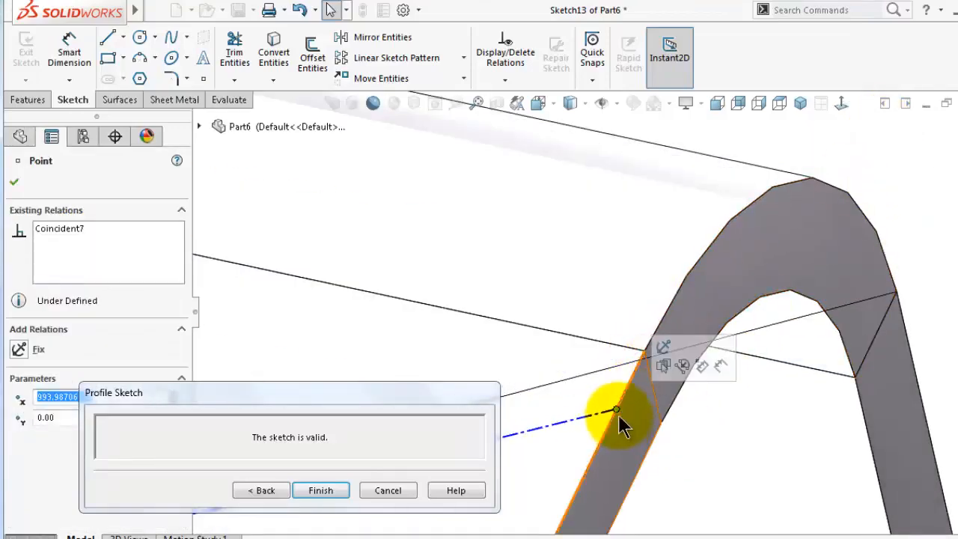
click(720, 366)
click(615, 408)
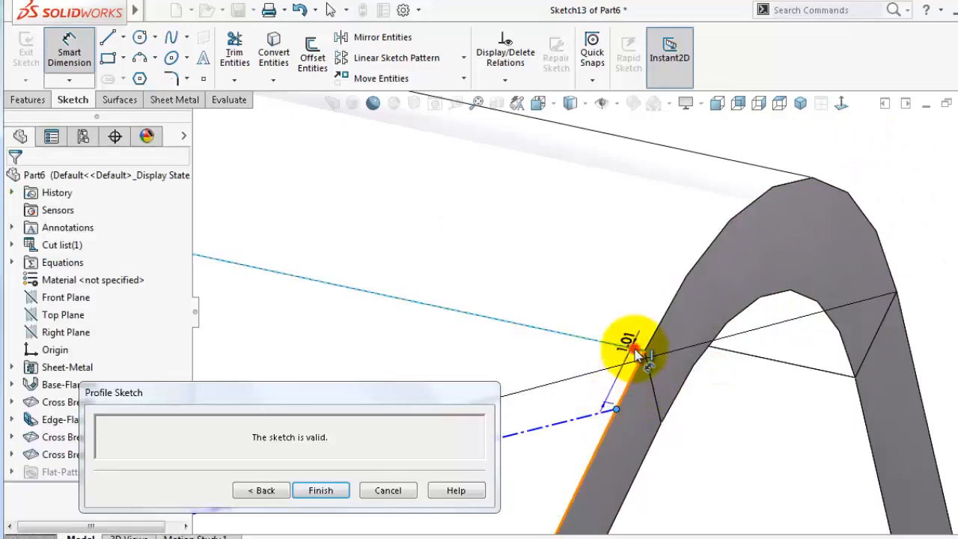
click(646, 350)
click(733, 411)
text(23.5)
key(Return)
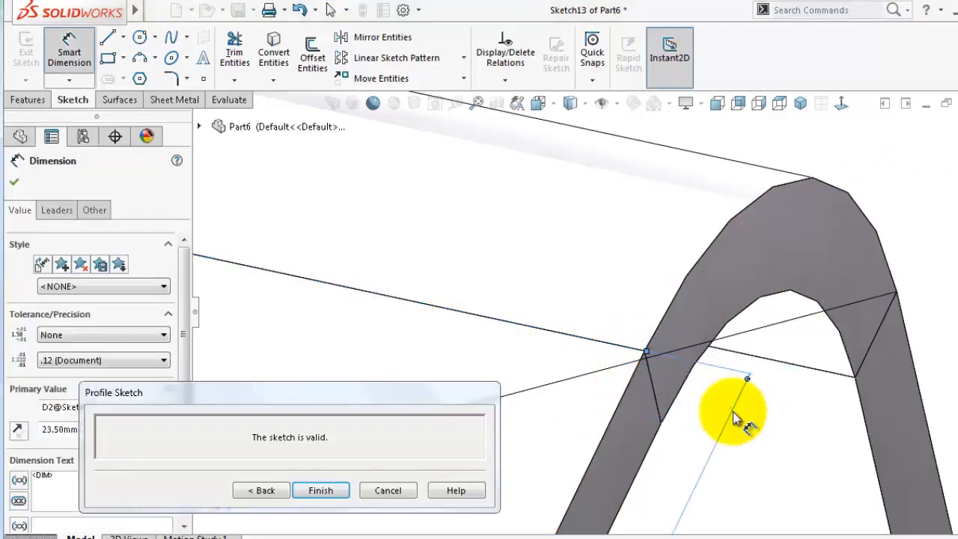
Drag the cross-break line's endpoint at the top seam corner down along the face edge
middle_drag(734, 412, 584, 404)
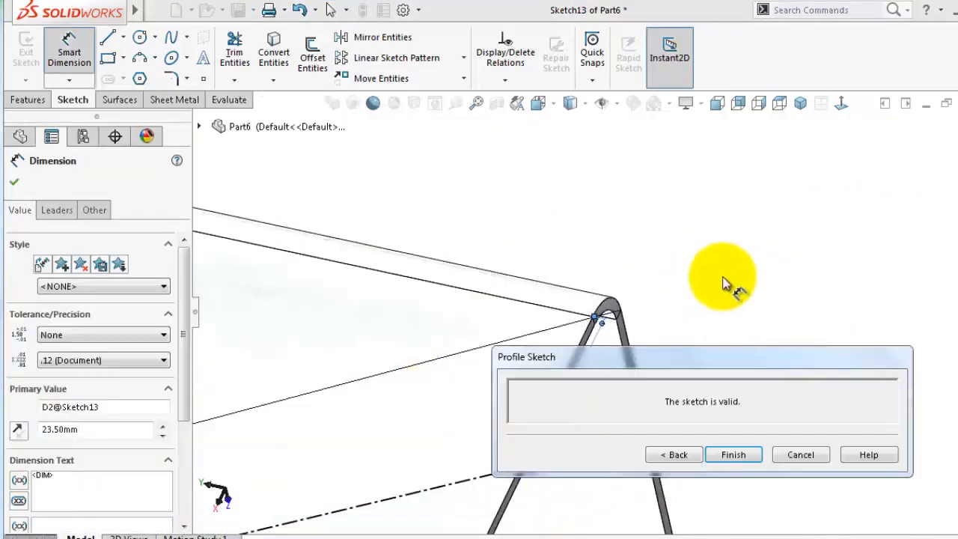
click(711, 256)
mouse_move(515, 216)
middle_down()
mouse_move(356, 258)
mouse_move(256, 252)
mouse_move(620, 336)
mouse_move(501, 295)
middle_up()
drag(664, 362, 673, 399)
mouse_move(676, 224)
middle_down()
mouse_move(695, 315)
mouse_move(556, 325)
mouse_move(385, 210)
mouse_move(437, 258)
middle_up()
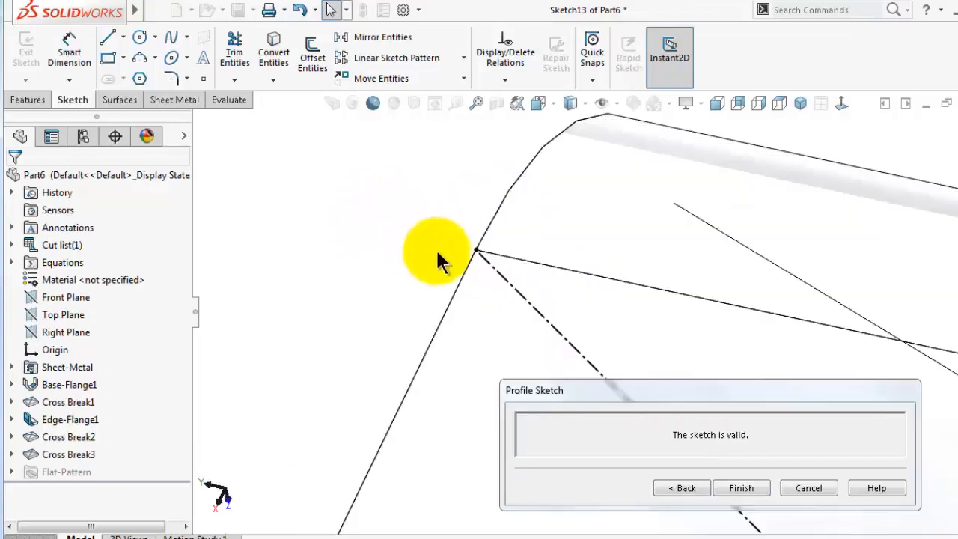
click(476, 250)
drag(476, 255, 470, 252)
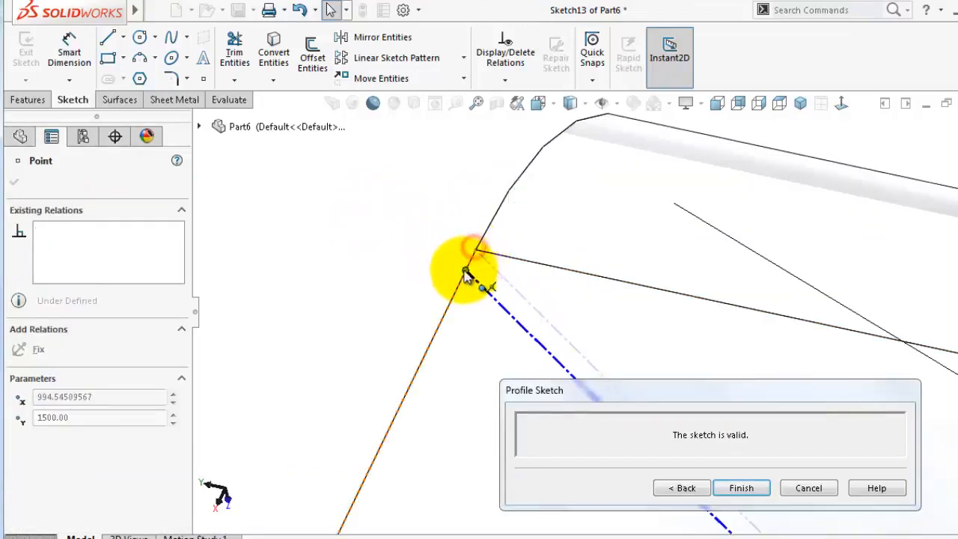
right_drag(385, 301, 383, 241)
Dimension that endpoint's distance from the top corner vertex as 23.5 mm
ctrl+click(450, 301)
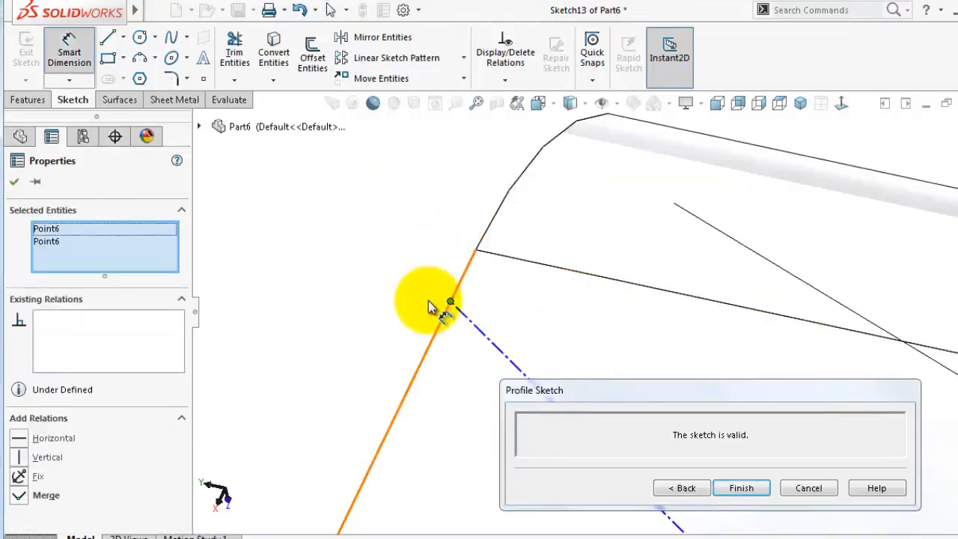
key(Escape)
click(450, 301)
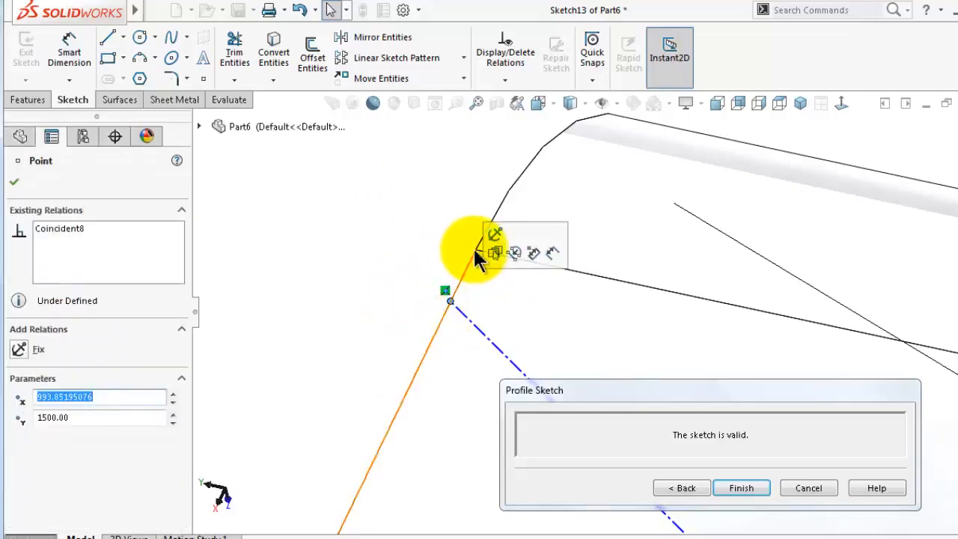
key(Escape)
click(449, 301)
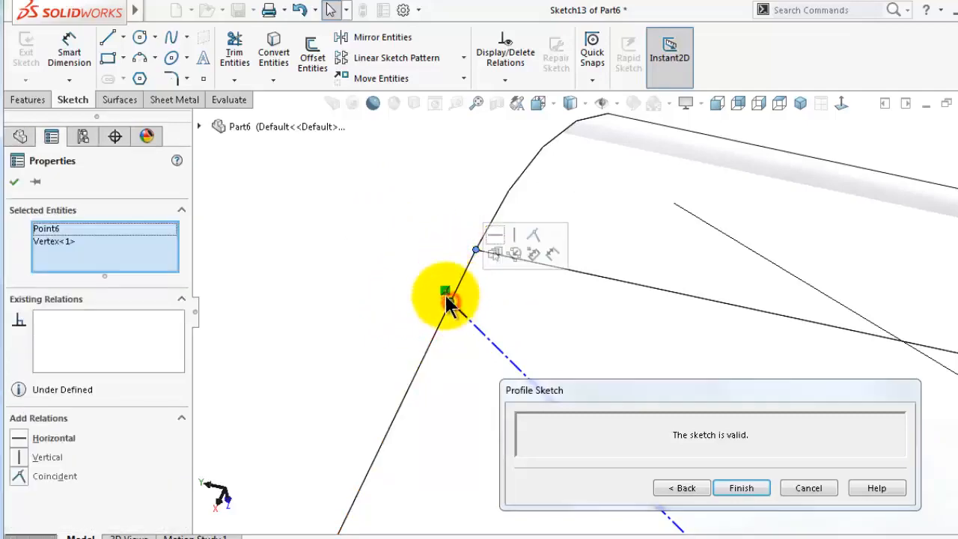
click(554, 252)
click(424, 251)
text(23.5)
key(Return)
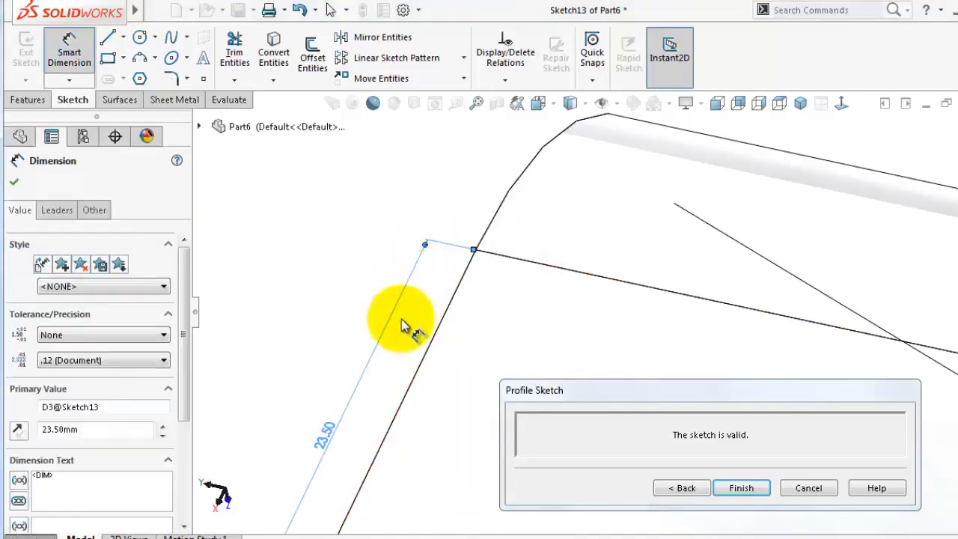
Finish the cross-break profile sketch to complete the cross break
click(748, 487)
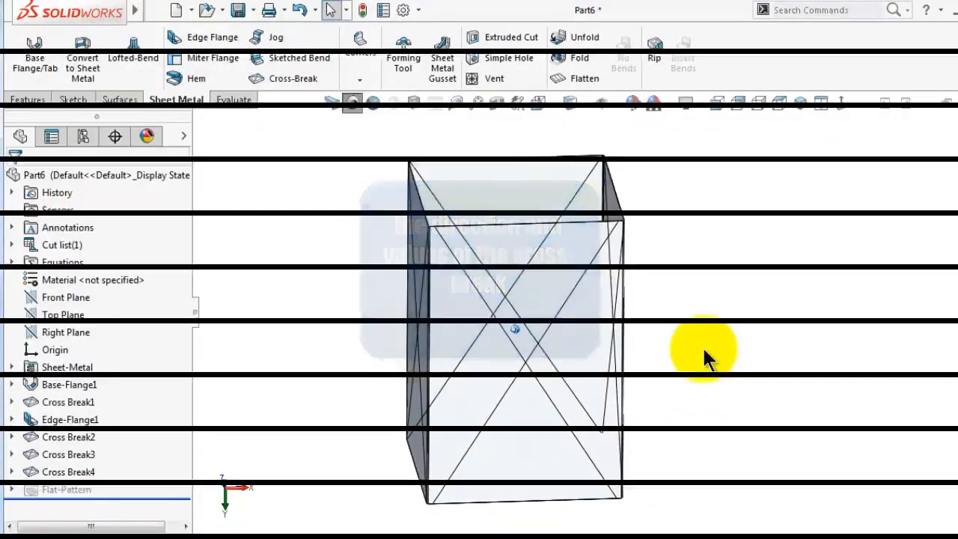
middle_drag(704, 350, 709, 351)
click(571, 538)
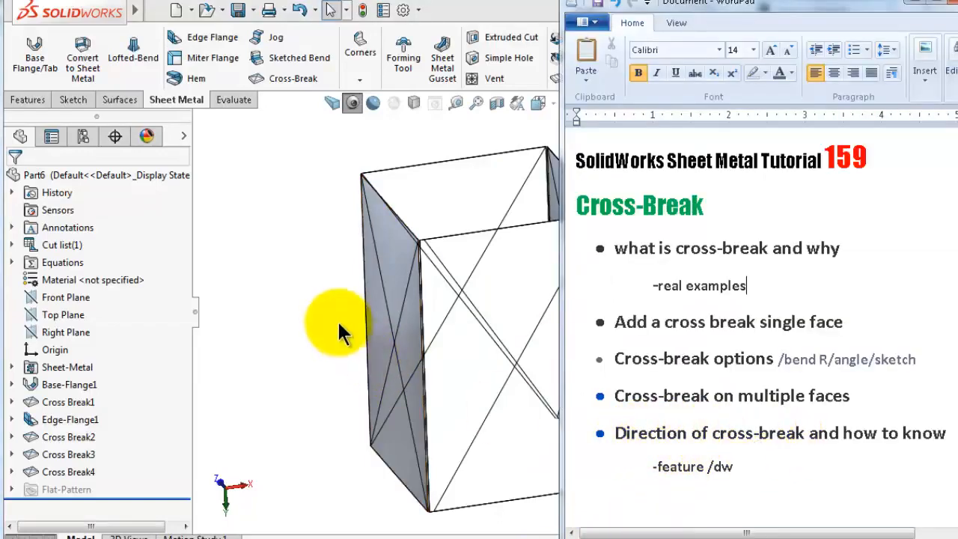
mouse_move(336, 321)
middle_down()
mouse_move(459, 342)
mouse_move(589, 347)
mouse_move(590, 356)
mouse_move(583, 270)
mouse_move(589, 321)
mouse_move(576, 321)
mouse_move(579, 332)
mouse_move(601, 300)
mouse_move(601, 319)
mouse_move(589, 327)
middle_up()
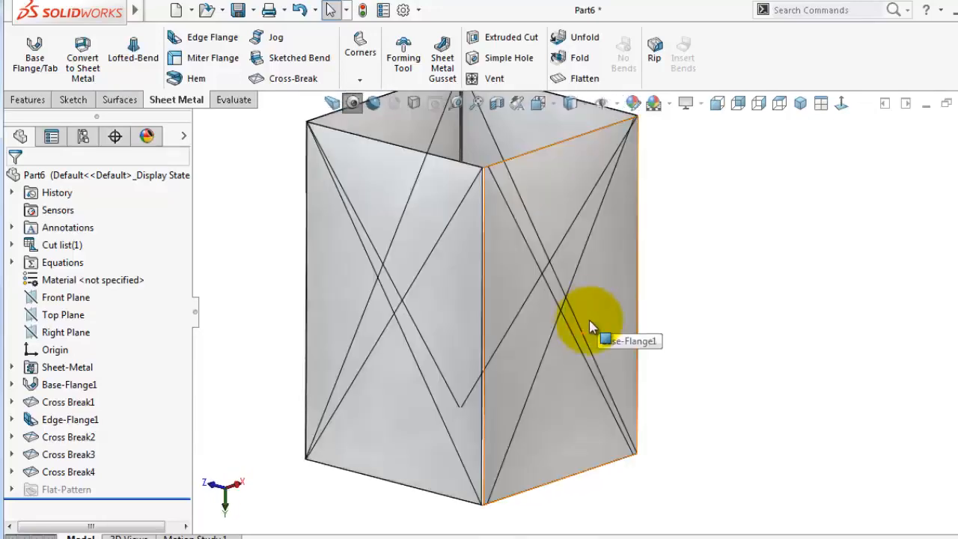
Open the last cross-break feature's parameters for review and close them
click(64, 470)
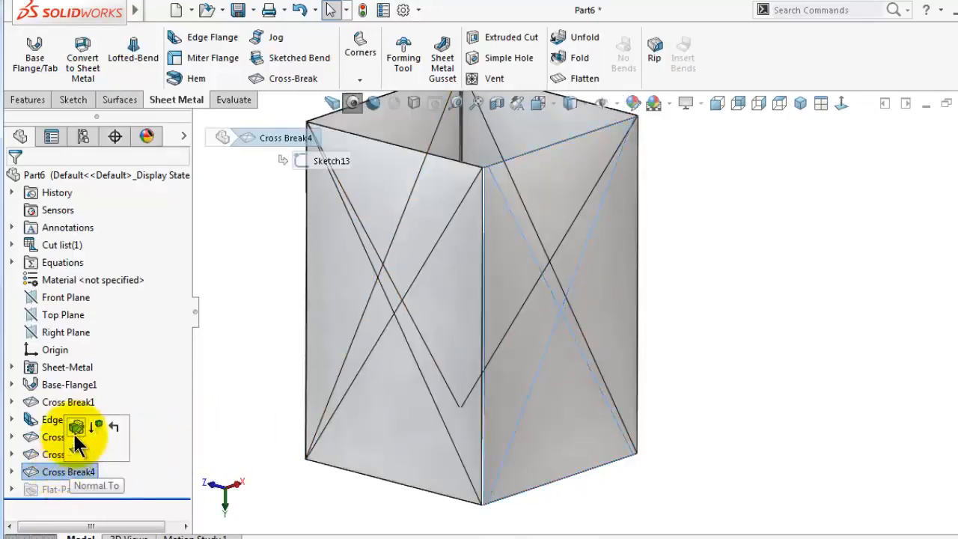
click(78, 425)
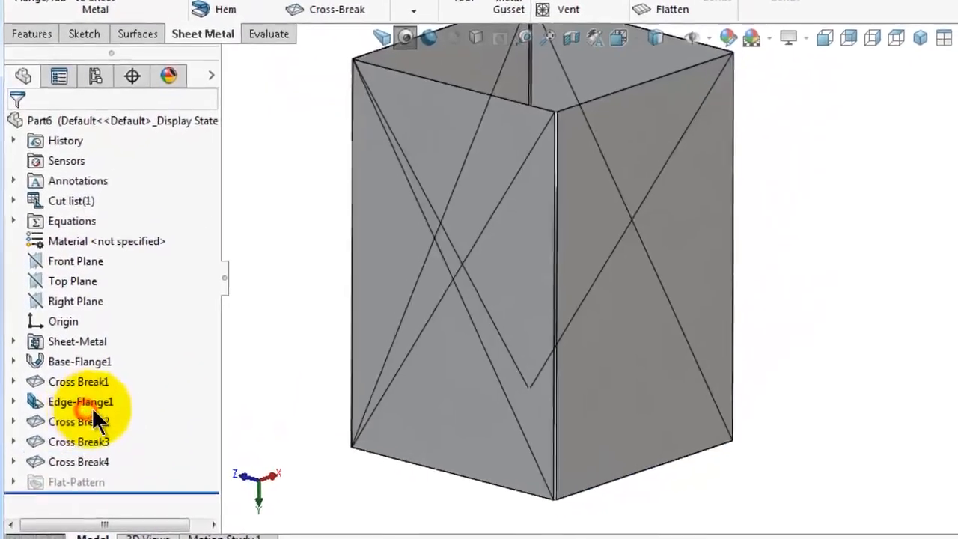
mouse_move(572, 304)
middle_down()
mouse_move(625, 307)
mouse_move(678, 275)
middle_up()
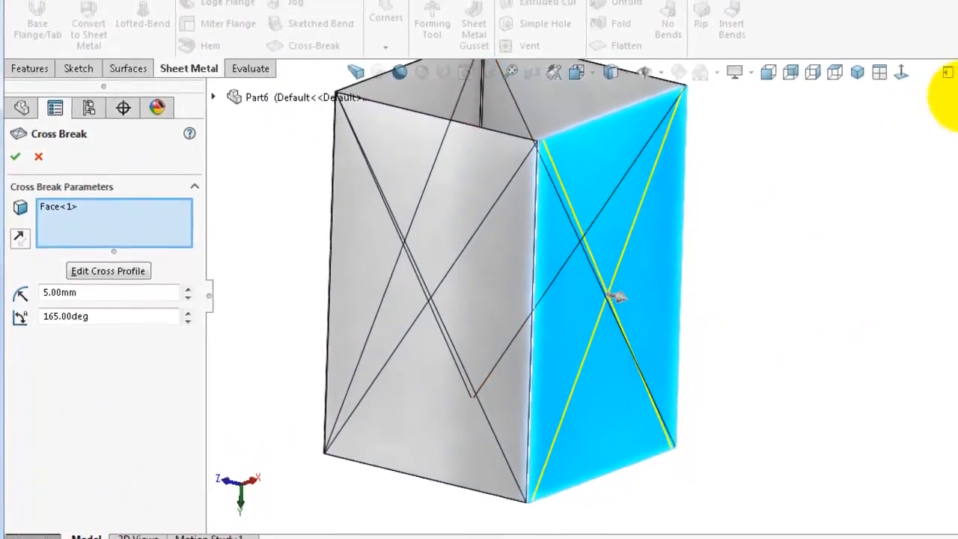
click(926, 128)
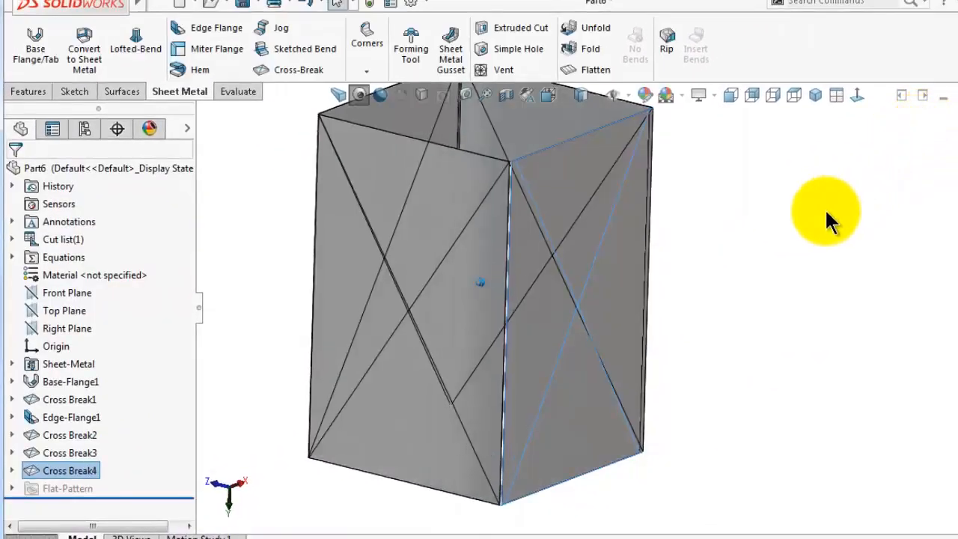
middle_drag(826, 211, 816, 211)
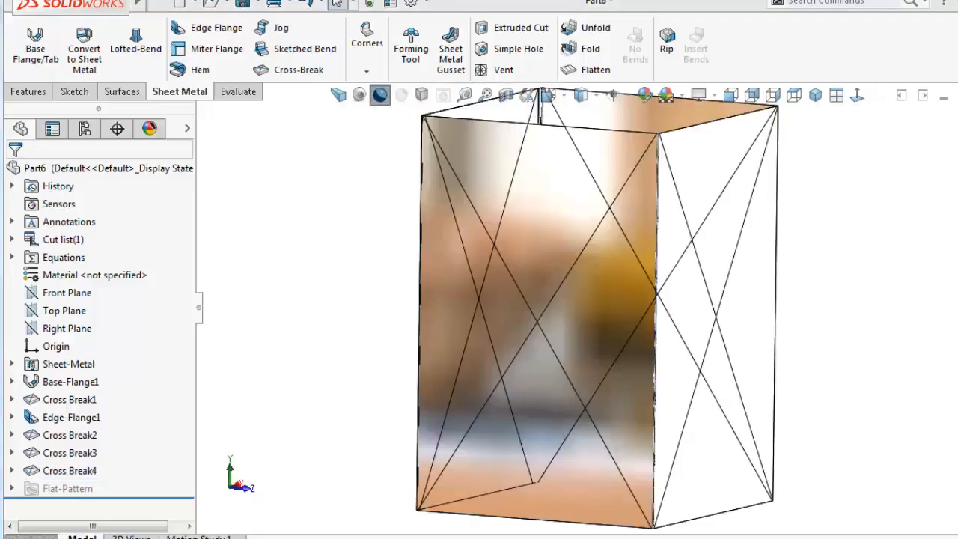
click(848, 401)
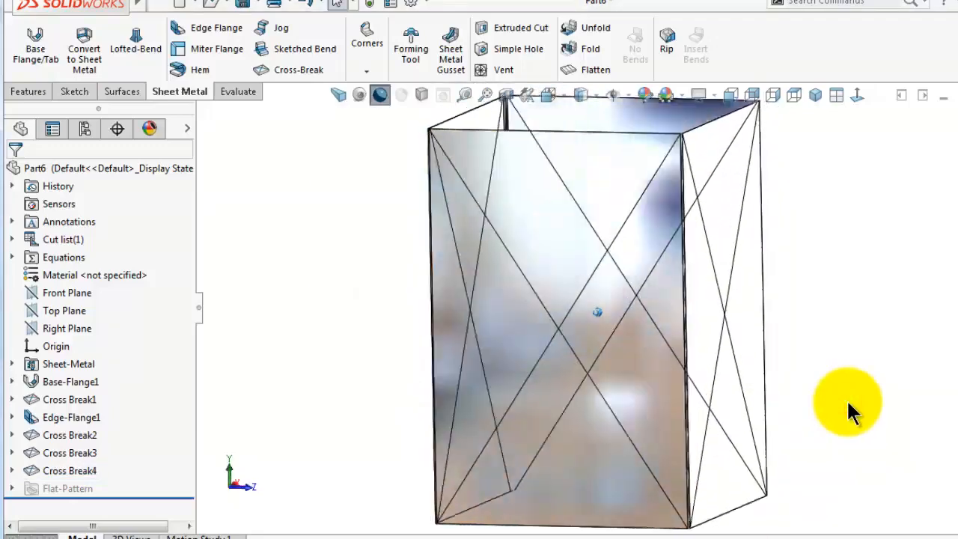
middle_drag(848, 402, 955, 524)
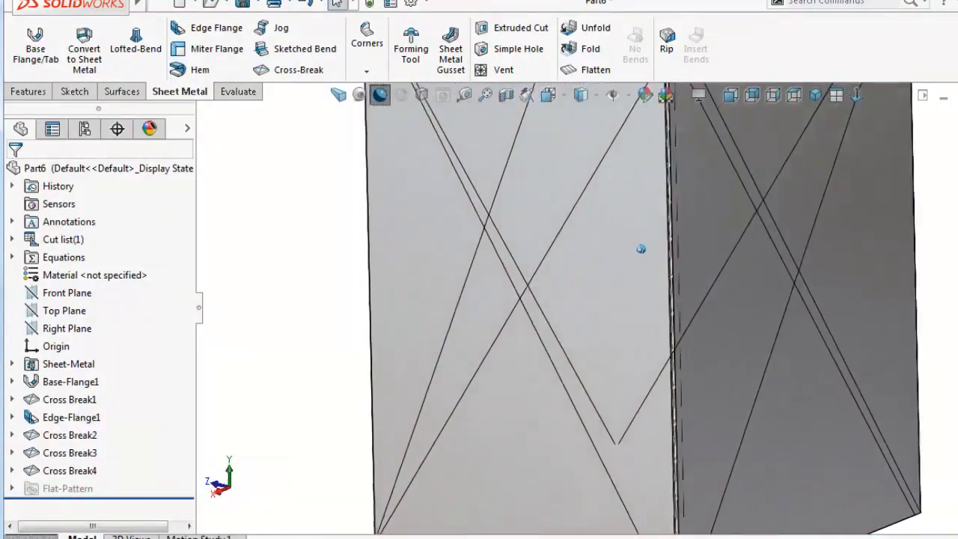